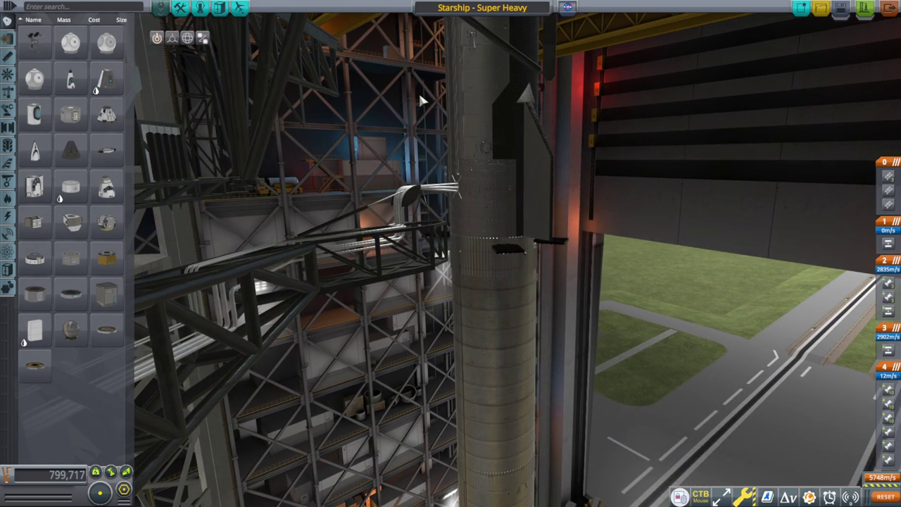
- Check the propellant and electric charge resources of the Starship-Cargo part on the stacked rocket
{"action": "left_click_drag", "start_coordinate": [670, 207], "coordinate": [513, 162]}
{"action": "right_click", "coordinate": [495, 151]}
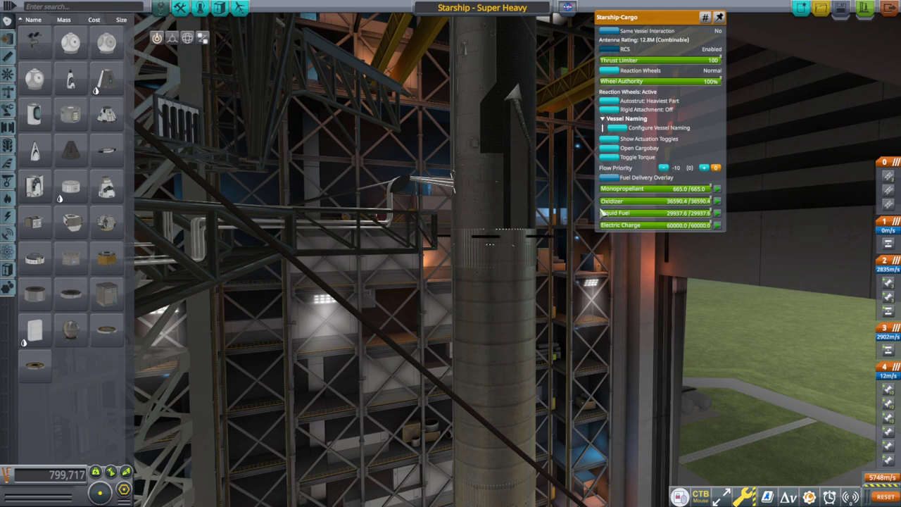
{"action": "scroll", "coordinate": [607, 303], "scroll_direction": "down", "scroll_amount": 2}
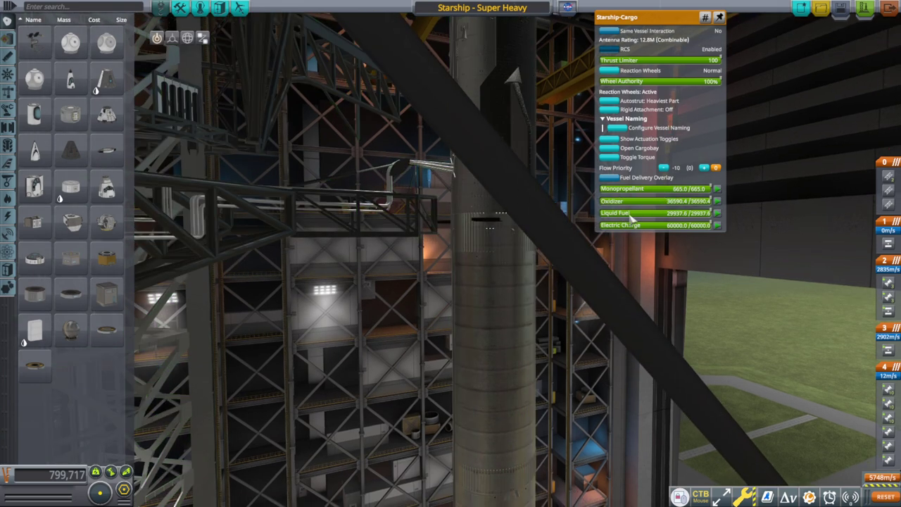
{"action": "left_click_drag", "start_coordinate": [631, 219], "coordinate": [663, 237]}
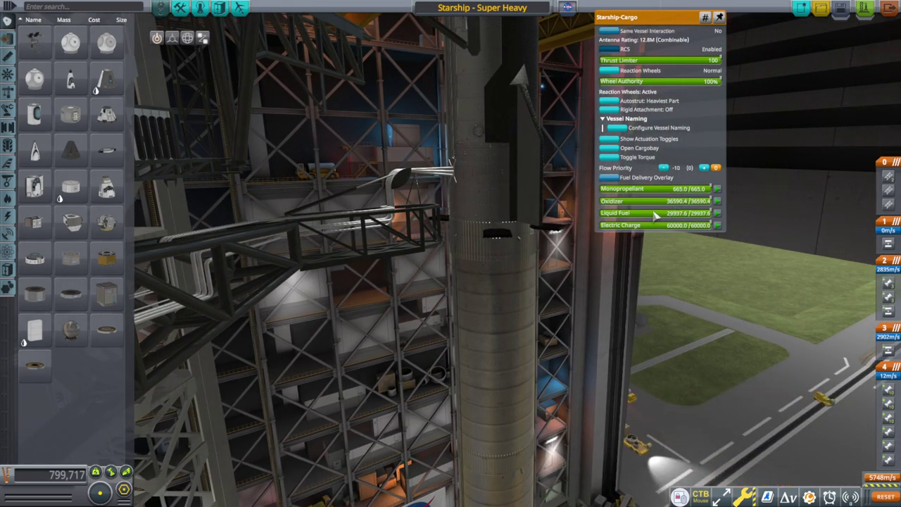
{"action": "left_click", "coordinate": [717, 363]}
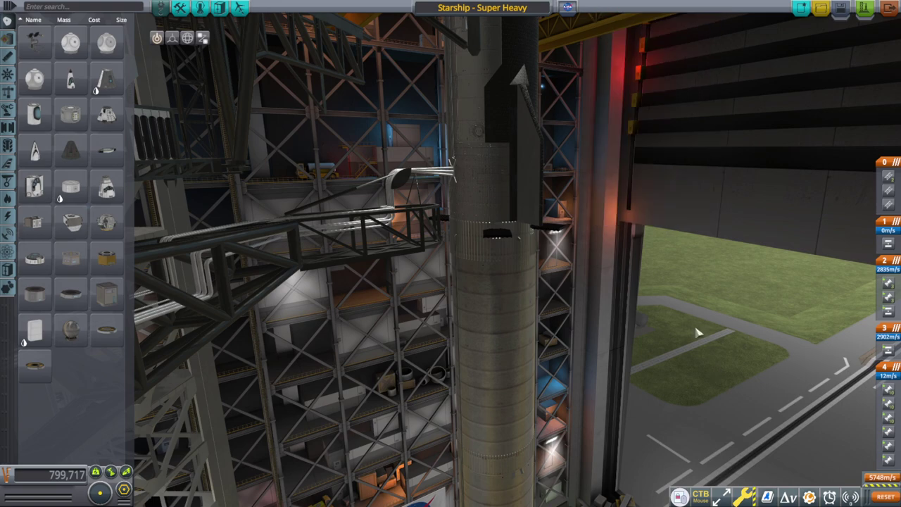
- Examine the Super Heavy booster, the launch tower arms and the Starship upper stage up to its nose
{"action": "left_click_drag", "start_coordinate": [626, 309], "coordinate": [716, 299]}
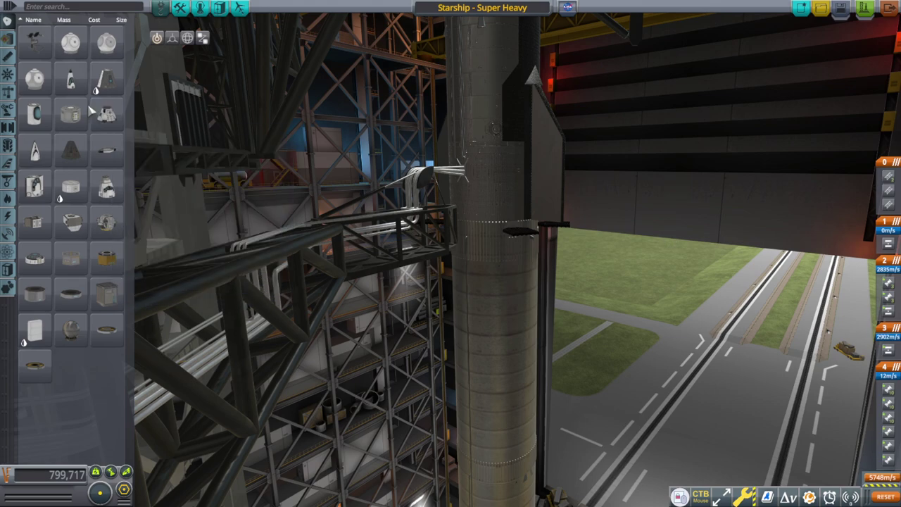
{"action": "mouse_move", "coordinate": [22, 40]}
{"action": "left_click_drag", "start_coordinate": [654, 227], "coordinate": [683, 242]}
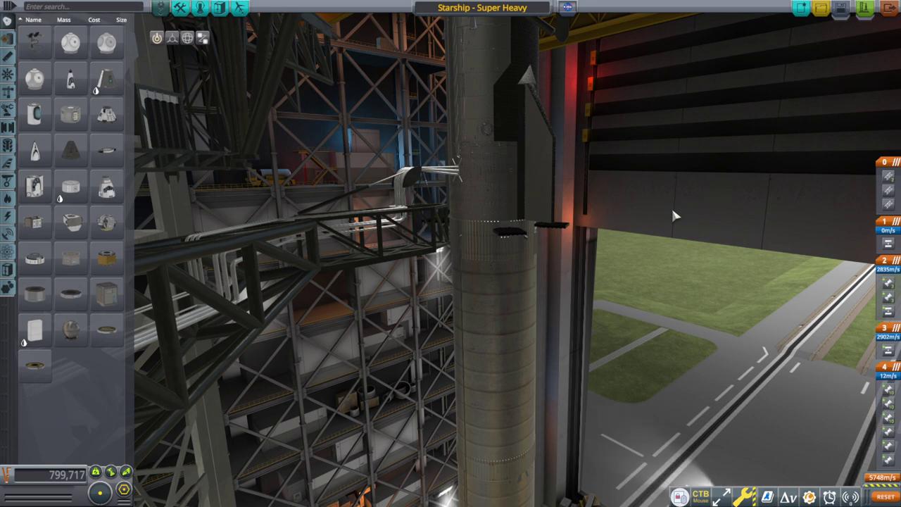
{"action": "left_click_drag", "start_coordinate": [680, 225], "coordinate": [417, 173]}
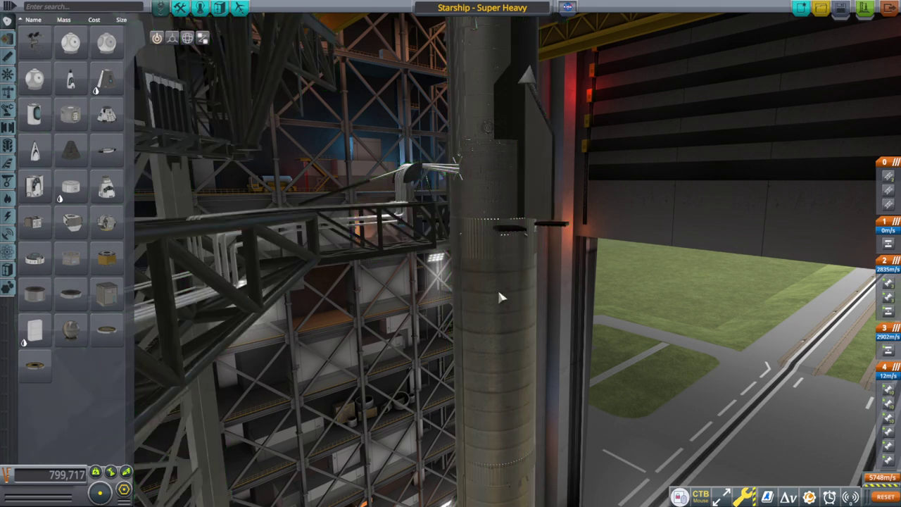
{"action": "scroll", "coordinate": [660, 345], "scroll_direction": "up", "scroll_amount": 2}
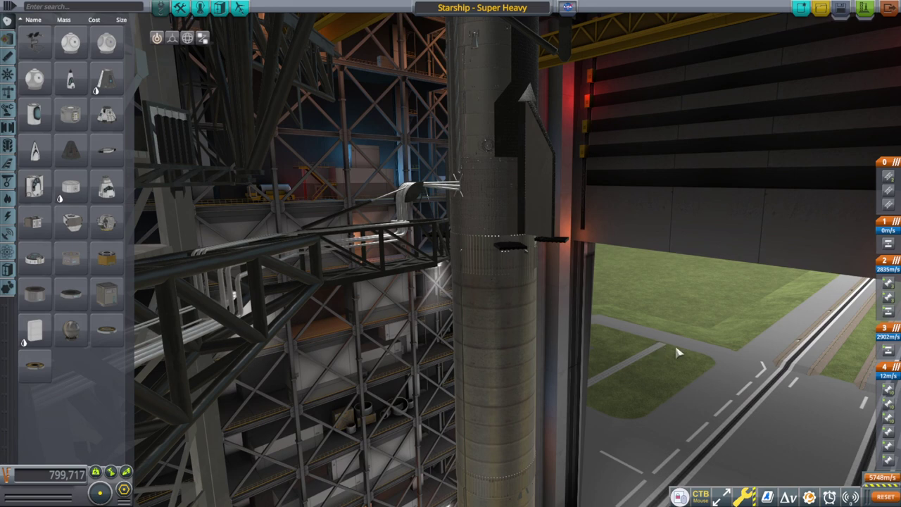
{"action": "scroll", "coordinate": [681, 350], "scroll_direction": "up", "scroll_amount": 5}
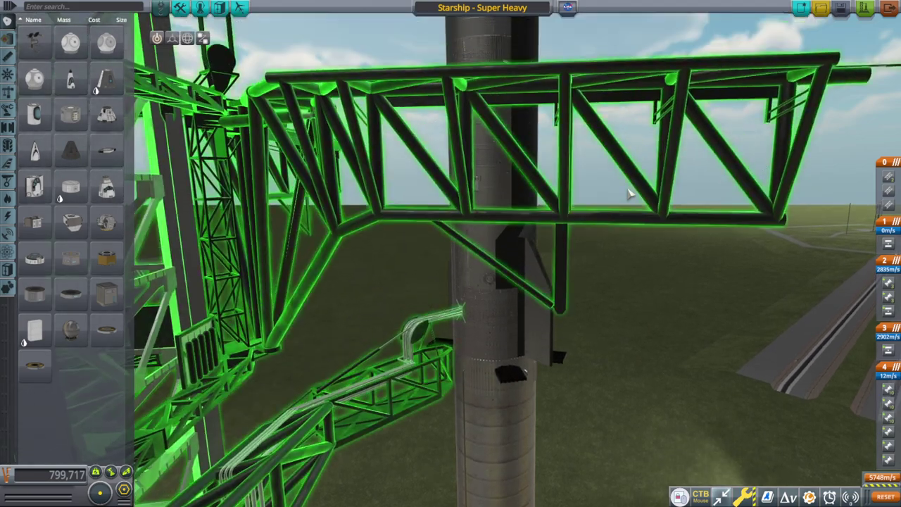
{"action": "scroll", "coordinate": [631, 195], "scroll_direction": "up", "scroll_amount": 5}
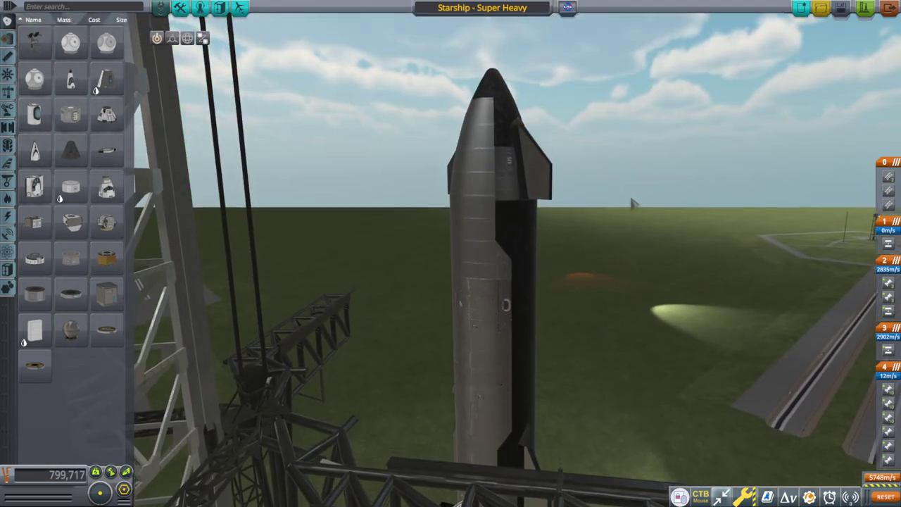
{"action": "scroll", "coordinate": [633, 201], "scroll_direction": "up", "scroll_amount": 3}
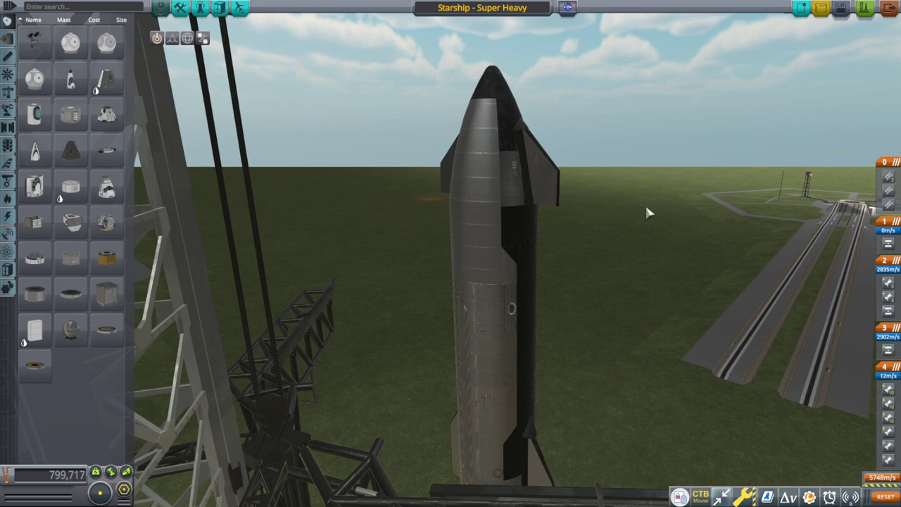
{"action": "left_click_drag", "start_coordinate": [649, 212], "coordinate": [657, 209]}
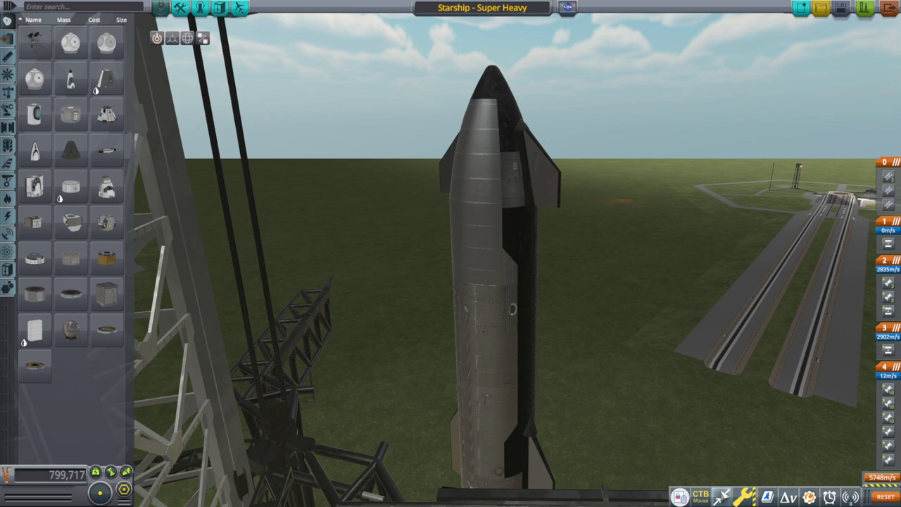
- Switch to the whiteboard with the calculator and handwrite "Δv = ISP·9.81", bracketing ISP·9.81 underneath as Ve
{"action": "key", "text": "XF86Calculator"}
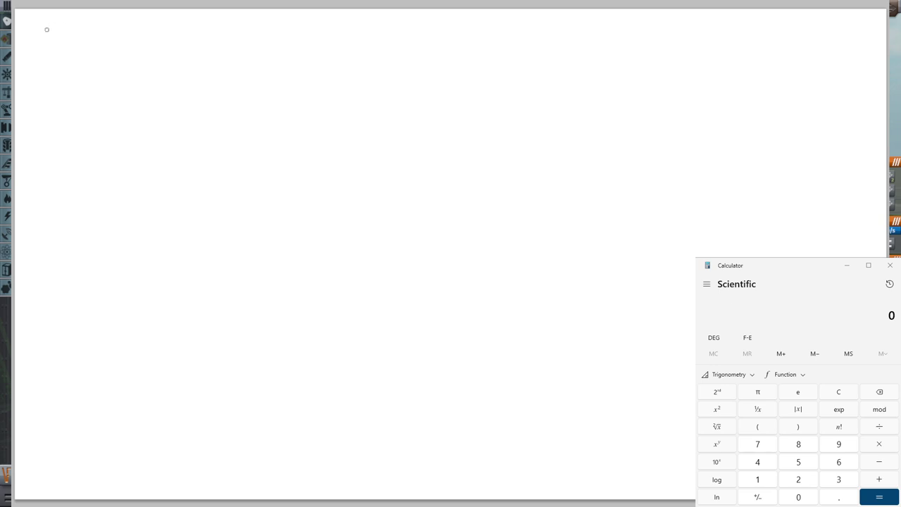
{"action": "mouse_move", "coordinate": [43, 37]}
{"action": "left_mouse_down"}
{"action": "mouse_move", "coordinate": [33, 49]}
{"action": "mouse_move", "coordinate": [52, 36]}
{"action": "mouse_move", "coordinate": [106, 49]}
{"action": "left_mouse_up"}
{"action": "mouse_move", "coordinate": [97, 53]}
{"action": "left_mouse_down"}
{"action": "mouse_move", "coordinate": [139, 39]}
{"action": "mouse_move", "coordinate": [127, 61]}
{"action": "left_mouse_up"}
{"action": "mouse_move", "coordinate": [117, 61]}
{"action": "left_mouse_down"}
{"action": "mouse_move", "coordinate": [141, 62]}
{"action": "mouse_move", "coordinate": [155, 41]}
{"action": "left_mouse_up"}
{"action": "mouse_move", "coordinate": [155, 41]}
{"action": "left_mouse_down"}
{"action": "mouse_move", "coordinate": [156, 52]}
{"action": "mouse_move", "coordinate": [176, 48]}
{"action": "mouse_move", "coordinate": [185, 65]}
{"action": "left_mouse_up"}
{"action": "left_click", "coordinate": [169, 54]}
{"action": "mouse_move", "coordinate": [210, 43]}
{"action": "left_mouse_down"}
{"action": "mouse_move", "coordinate": [201, 58]}
{"action": "mouse_move", "coordinate": [227, 67]}
{"action": "left_mouse_up"}
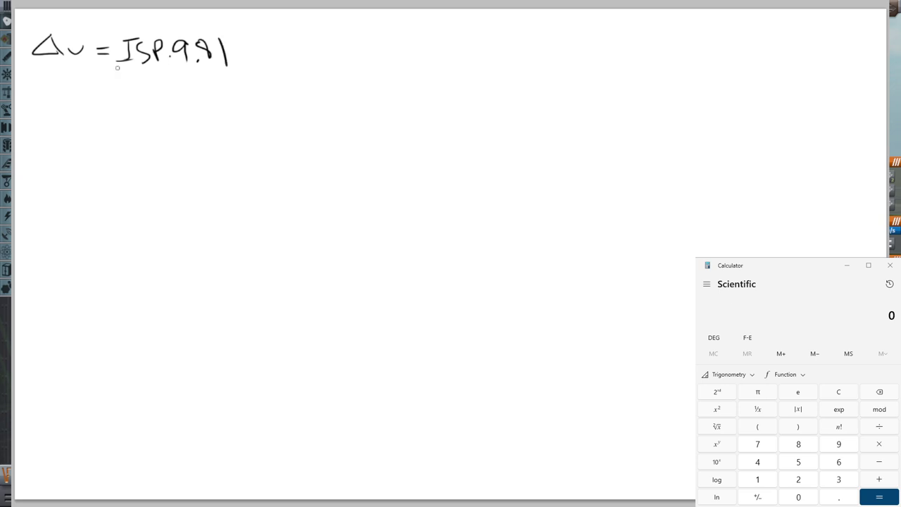
{"action": "mouse_move", "coordinate": [119, 66]}
{"action": "left_mouse_down"}
{"action": "mouse_move", "coordinate": [171, 75]}
{"action": "mouse_move", "coordinate": [233, 71]}
{"action": "mouse_move", "coordinate": [232, 60]}
{"action": "left_mouse_up"}
{"action": "mouse_move", "coordinate": [151, 90]}
{"action": "left_mouse_down"}
{"action": "mouse_move", "coordinate": [166, 91]}
{"action": "mouse_move", "coordinate": [182, 109]}
{"action": "left_mouse_up"}
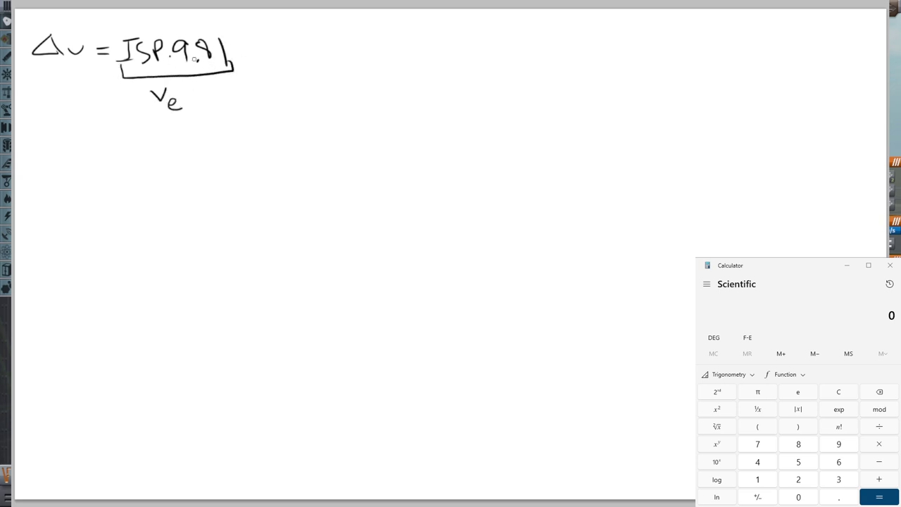
- Complete the Δv equation with ln of the fraction Mass i over Mass f
{"action": "left_click_drag", "start_coordinate": [258, 37], "coordinate": [260, 64]}
{"action": "mouse_move", "coordinate": [269, 64]}
{"action": "left_mouse_down"}
{"action": "mouse_move", "coordinate": [271, 56]}
{"action": "mouse_move", "coordinate": [286, 65]}
{"action": "left_mouse_up"}
{"action": "left_click_drag", "start_coordinate": [320, 27], "coordinate": [369, 31]}
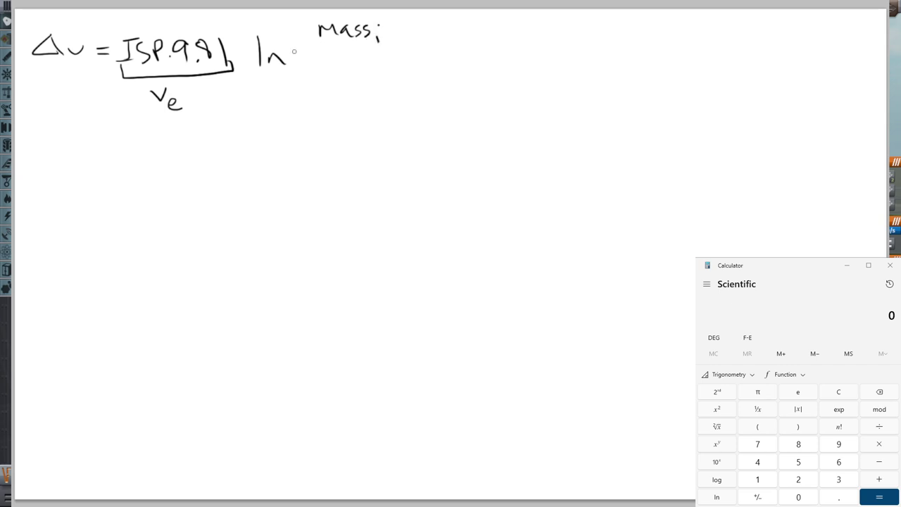
{"action": "left_click_drag", "start_coordinate": [287, 52], "coordinate": [399, 45]}
{"action": "left_click_drag", "start_coordinate": [310, 63], "coordinate": [359, 76]}
{"action": "mouse_move", "coordinate": [386, 70]}
{"action": "left_mouse_down"}
{"action": "mouse_move", "coordinate": [373, 74]}
{"action": "mouse_move", "coordinate": [373, 90]}
{"action": "left_mouse_up"}
{"action": "left_click_drag", "start_coordinate": [367, 81], "coordinate": [386, 80]}
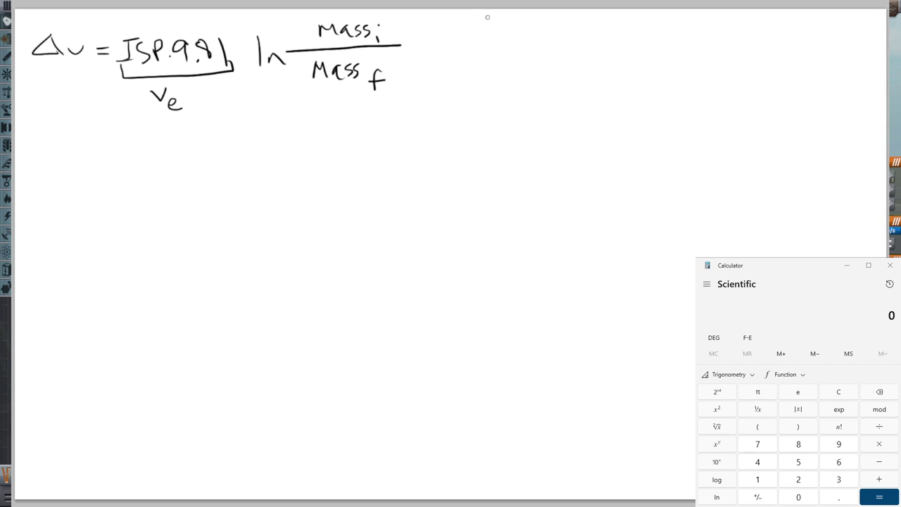
- Handwrite "1. Payload Mass" as the first item of a list beside the Δv equation
{"action": "mouse_move", "coordinate": [487, 20]}
{"action": "left_mouse_down"}
{"action": "mouse_move", "coordinate": [485, 41]}
{"action": "mouse_move", "coordinate": [517, 44]}
{"action": "left_mouse_up"}
{"action": "left_click_drag", "start_coordinate": [519, 24], "coordinate": [543, 44]}
{"action": "mouse_move", "coordinate": [549, 35]}
{"action": "left_mouse_down"}
{"action": "mouse_move", "coordinate": [542, 57]}
{"action": "mouse_move", "coordinate": [555, 44]}
{"action": "left_mouse_up"}
{"action": "left_click_drag", "start_coordinate": [568, 35], "coordinate": [588, 43]}
{"action": "mouse_move", "coordinate": [597, 21]}
{"action": "left_mouse_down"}
{"action": "mouse_move", "coordinate": [600, 42]}
{"action": "mouse_move", "coordinate": [590, 41]}
{"action": "mouse_move", "coordinate": [660, 47]}
{"action": "left_mouse_up"}
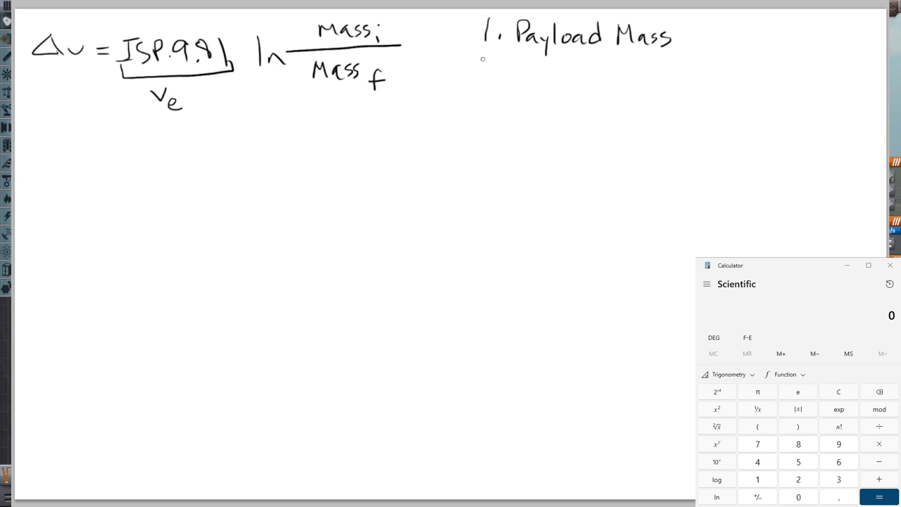
- Add "2. Dry Masses" as the second item of the handwritten list
{"action": "mouse_move", "coordinate": [481, 62]}
{"action": "left_mouse_down"}
{"action": "mouse_move", "coordinate": [487, 83]}
{"action": "mouse_move", "coordinate": [534, 85]}
{"action": "left_mouse_up"}
{"action": "left_click", "coordinate": [519, 80]}
{"action": "mouse_move", "coordinate": [546, 86]}
{"action": "left_mouse_down"}
{"action": "mouse_move", "coordinate": [576, 71]}
{"action": "mouse_move", "coordinate": [571, 102]}
{"action": "left_mouse_up"}
{"action": "left_click_drag", "start_coordinate": [597, 84], "coordinate": [621, 63]}
{"action": "left_click_drag", "start_coordinate": [627, 77], "coordinate": [677, 76]}
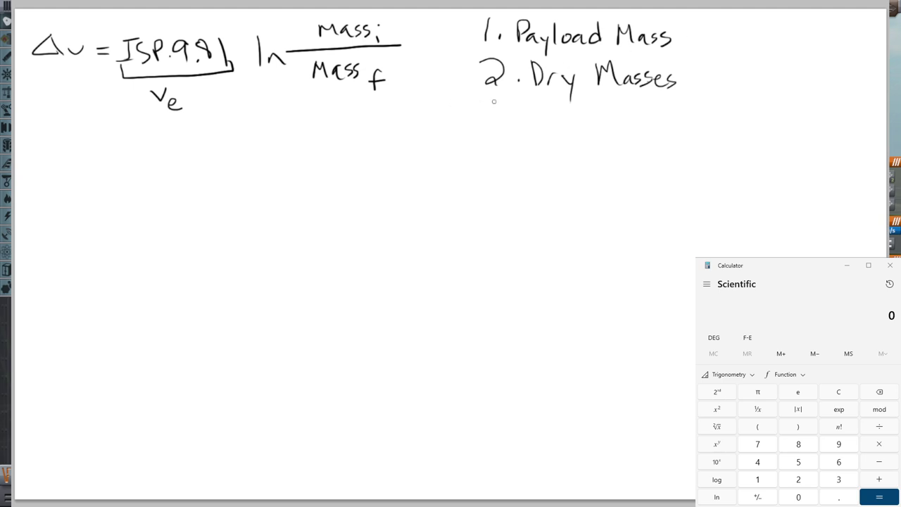
- Add "3. RCS Thrust" as the third item of the handwritten list
{"action": "left_click_drag", "start_coordinate": [485, 105], "coordinate": [491, 119]}
{"action": "mouse_move", "coordinate": [538, 107]}
{"action": "left_mouse_down"}
{"action": "mouse_move", "coordinate": [539, 132]}
{"action": "mouse_move", "coordinate": [577, 128]}
{"action": "left_mouse_up"}
{"action": "mouse_move", "coordinate": [588, 108]}
{"action": "left_mouse_down"}
{"action": "mouse_move", "coordinate": [580, 127]}
{"action": "mouse_move", "coordinate": [619, 105]}
{"action": "mouse_move", "coordinate": [607, 129]}
{"action": "mouse_move", "coordinate": [660, 126]}
{"action": "mouse_move", "coordinate": [680, 111]}
{"action": "left_mouse_up"}
{"action": "left_click_drag", "start_coordinate": [668, 108], "coordinate": [664, 132]}
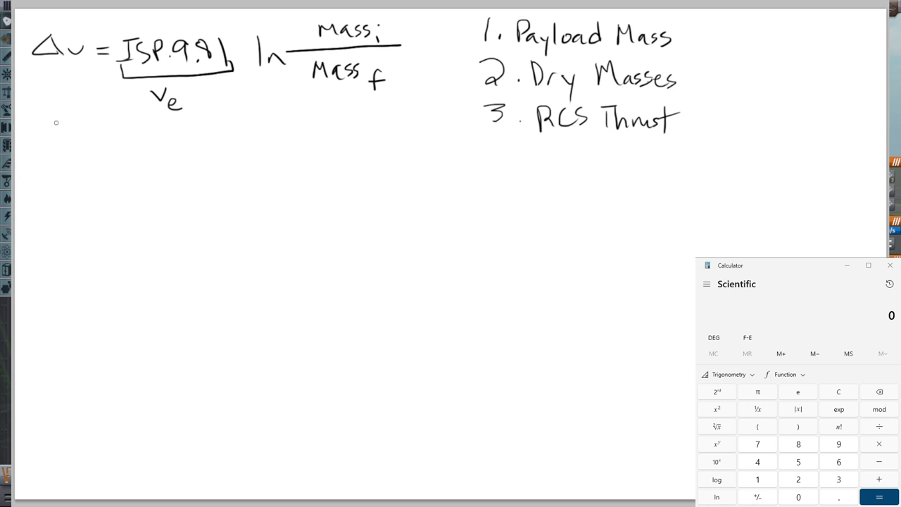
- Handwrite the fraction "Real ISP − 300" over 2 below the Δv equation
{"action": "mouse_move", "coordinate": [38, 130]}
{"action": "left_mouse_down"}
{"action": "mouse_move", "coordinate": [53, 149]}
{"action": "mouse_move", "coordinate": [89, 142]}
{"action": "mouse_move", "coordinate": [95, 151]}
{"action": "mouse_move", "coordinate": [138, 153]}
{"action": "mouse_move", "coordinate": [153, 128]}
{"action": "mouse_move", "coordinate": [149, 143]}
{"action": "left_mouse_up"}
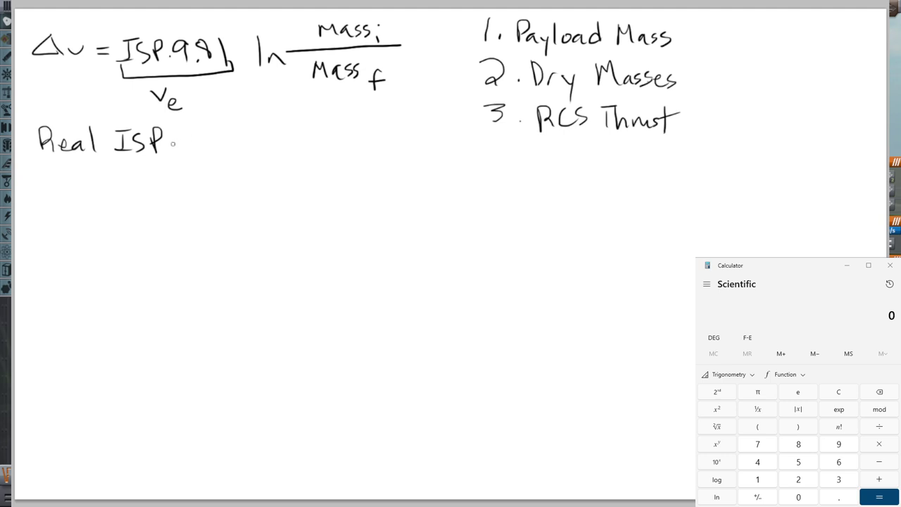
{"action": "mouse_move", "coordinate": [170, 146]}
{"action": "left_mouse_down"}
{"action": "mouse_move", "coordinate": [207, 141]}
{"action": "mouse_move", "coordinate": [205, 154]}
{"action": "left_mouse_up"}
{"action": "mouse_move", "coordinate": [232, 142]}
{"action": "left_mouse_down"}
{"action": "mouse_move", "coordinate": [237, 149]}
{"action": "mouse_move", "coordinate": [232, 134]}
{"action": "left_mouse_up"}
{"action": "mouse_move", "coordinate": [254, 133]}
{"action": "left_mouse_down"}
{"action": "mouse_move", "coordinate": [247, 148]}
{"action": "mouse_move", "coordinate": [255, 134]}
{"action": "left_mouse_up"}
{"action": "left_click_drag", "start_coordinate": [30, 169], "coordinate": [253, 160]}
{"action": "mouse_move", "coordinate": [105, 187]}
{"action": "left_mouse_down"}
{"action": "mouse_move", "coordinate": [106, 204]}
{"action": "mouse_move", "coordinate": [130, 208]}
{"action": "left_mouse_up"}
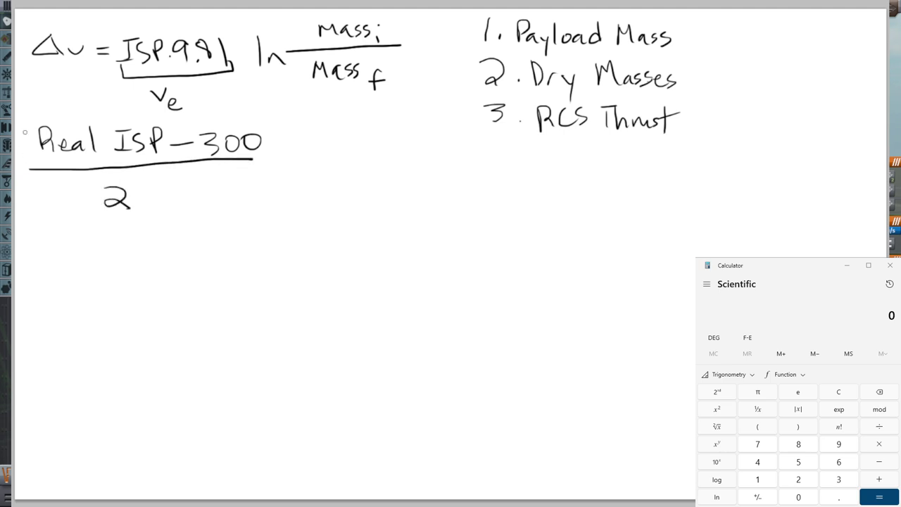
- Enclose the Real ISP fraction in parentheses and add "+300" after it
{"action": "mouse_move", "coordinate": [32, 115]}
{"action": "left_mouse_down"}
{"action": "mouse_move", "coordinate": [22, 162]}
{"action": "mouse_move", "coordinate": [55, 203]}
{"action": "left_mouse_up"}
{"action": "left_click_drag", "start_coordinate": [247, 113], "coordinate": [259, 200]}
{"action": "left_click_drag", "start_coordinate": [292, 171], "coordinate": [310, 170]}
{"action": "mouse_move", "coordinate": [301, 165]}
{"action": "left_mouse_down"}
{"action": "mouse_move", "coordinate": [301, 181]}
{"action": "mouse_move", "coordinate": [342, 165]}
{"action": "left_mouse_up"}
{"action": "left_click_drag", "start_coordinate": [361, 163], "coordinate": [359, 163]}
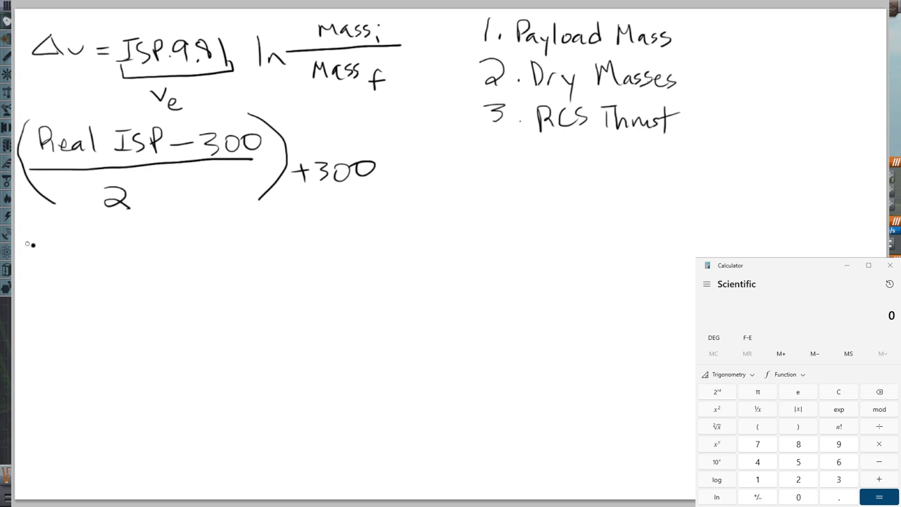
- List the real ISP values 352, 333, 376 and 306 in a column below the ISP formula
{"action": "mouse_move", "coordinate": [25, 243]}
{"action": "left_mouse_down"}
{"action": "mouse_move", "coordinate": [46, 245]}
{"action": "mouse_move", "coordinate": [37, 263]}
{"action": "left_mouse_up"}
{"action": "mouse_move", "coordinate": [52, 246]}
{"action": "left_mouse_down"}
{"action": "mouse_move", "coordinate": [59, 266]}
{"action": "mouse_move", "coordinate": [76, 247]}
{"action": "mouse_move", "coordinate": [92, 263]}
{"action": "left_mouse_up"}
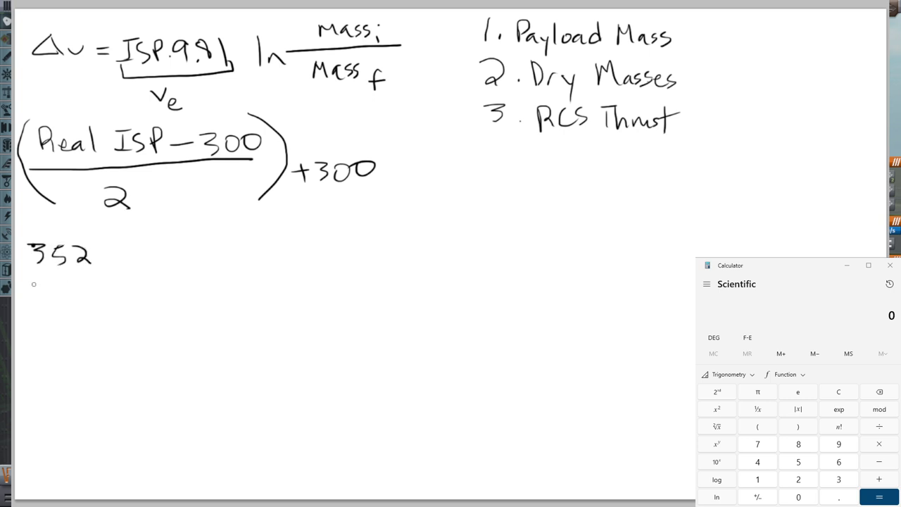
{"action": "mouse_move", "coordinate": [30, 284]}
{"action": "left_mouse_down"}
{"action": "mouse_move", "coordinate": [42, 292]}
{"action": "mouse_move", "coordinate": [37, 305]}
{"action": "left_mouse_up"}
{"action": "mouse_move", "coordinate": [51, 287]}
{"action": "left_mouse_down"}
{"action": "mouse_move", "coordinate": [68, 290]}
{"action": "mouse_move", "coordinate": [59, 307]}
{"action": "mouse_move", "coordinate": [85, 305]}
{"action": "mouse_move", "coordinate": [78, 308]}
{"action": "left_mouse_up"}
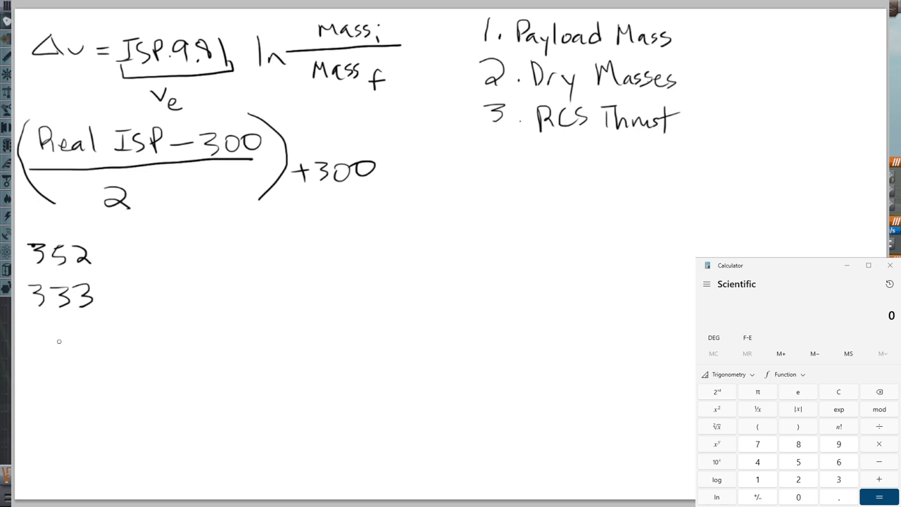
{"action": "mouse_move", "coordinate": [33, 341]}
{"action": "left_mouse_down"}
{"action": "mouse_move", "coordinate": [44, 361]}
{"action": "mouse_move", "coordinate": [87, 352]}
{"action": "left_mouse_up"}
{"action": "mouse_move", "coordinate": [42, 379]}
{"action": "left_mouse_down"}
{"action": "mouse_move", "coordinate": [44, 395]}
{"action": "mouse_move", "coordinate": [74, 381]}
{"action": "mouse_move", "coordinate": [86, 389]}
{"action": "left_mouse_up"}
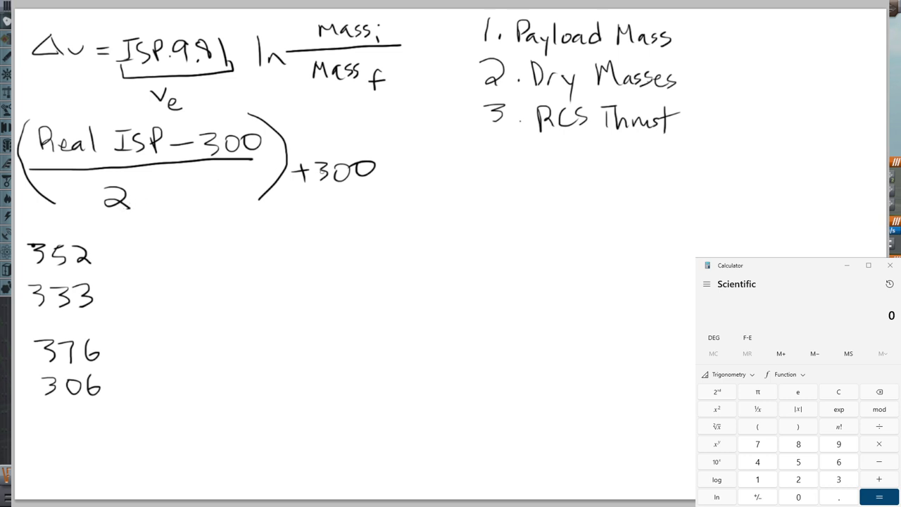
- Draw an arrow from each real ISP value to its converted value: 326, 316, 338 and 303
{"action": "mouse_move", "coordinate": [109, 255]}
{"action": "left_mouse_down"}
{"action": "mouse_move", "coordinate": [166, 257]}
{"action": "mouse_move", "coordinate": [163, 268]}
{"action": "left_mouse_up"}
{"action": "left_click_drag", "start_coordinate": [180, 248], "coordinate": [197, 266]}
{"action": "left_click", "coordinate": [202, 266]}
{"action": "mouse_move", "coordinate": [206, 245]}
{"action": "left_mouse_down"}
{"action": "mouse_move", "coordinate": [203, 260]}
{"action": "mouse_move", "coordinate": [212, 262]}
{"action": "left_mouse_up"}
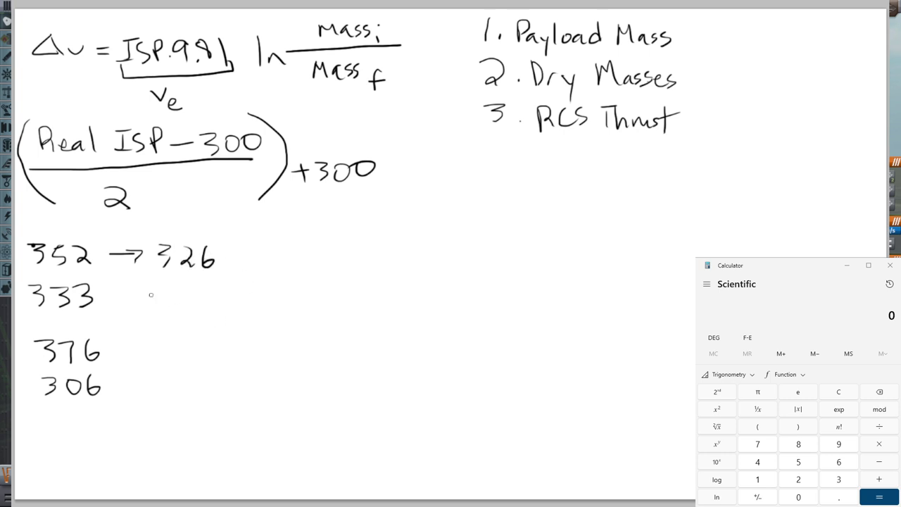
{"action": "mouse_move", "coordinate": [109, 295]}
{"action": "left_mouse_down"}
{"action": "mouse_move", "coordinate": [176, 292]}
{"action": "mouse_move", "coordinate": [168, 312]}
{"action": "left_mouse_up"}
{"action": "left_click_drag", "start_coordinate": [187, 289], "coordinate": [189, 310]}
{"action": "mouse_move", "coordinate": [206, 290]}
{"action": "left_mouse_down"}
{"action": "mouse_move", "coordinate": [209, 301]}
{"action": "mouse_move", "coordinate": [201, 300]}
{"action": "left_mouse_up"}
{"action": "mouse_move", "coordinate": [121, 347]}
{"action": "left_mouse_down"}
{"action": "mouse_move", "coordinate": [187, 357]}
{"action": "mouse_move", "coordinate": [210, 341]}
{"action": "mouse_move", "coordinate": [203, 348]}
{"action": "left_mouse_up"}
{"action": "mouse_move", "coordinate": [110, 389]}
{"action": "left_mouse_down"}
{"action": "mouse_move", "coordinate": [148, 389]}
{"action": "mouse_move", "coordinate": [145, 398]}
{"action": "mouse_move", "coordinate": [175, 387]}
{"action": "mouse_move", "coordinate": [167, 397]}
{"action": "left_mouse_up"}
{"action": "mouse_move", "coordinate": [185, 382]}
{"action": "left_mouse_down"}
{"action": "mouse_move", "coordinate": [206, 387]}
{"action": "mouse_move", "coordinate": [197, 397]}
{"action": "left_mouse_up"}
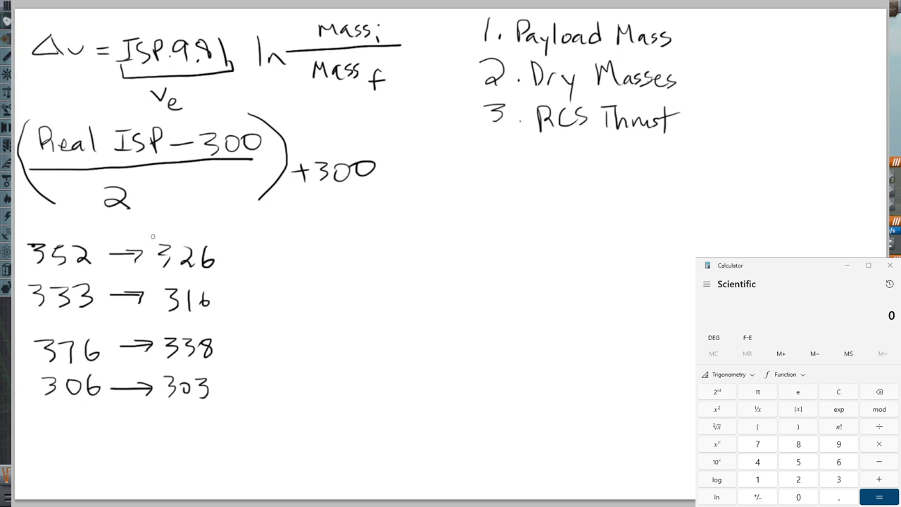
- Draw boxes around the converted ISP values 326 and 338
{"action": "mouse_move", "coordinate": [152, 237]}
{"action": "left_mouse_down"}
{"action": "mouse_move", "coordinate": [227, 241]}
{"action": "mouse_move", "coordinate": [225, 272]}
{"action": "left_mouse_up"}
{"action": "left_click_drag", "start_coordinate": [148, 269], "coordinate": [231, 272]}
{"action": "mouse_move", "coordinate": [163, 328]}
{"action": "left_mouse_down"}
{"action": "mouse_move", "coordinate": [163, 362]}
{"action": "mouse_move", "coordinate": [236, 330]}
{"action": "left_mouse_up"}
{"action": "left_click_drag", "start_coordinate": [238, 335], "coordinate": [240, 365]}
{"action": "left_click_drag", "start_coordinate": [151, 362], "coordinate": [243, 366]}
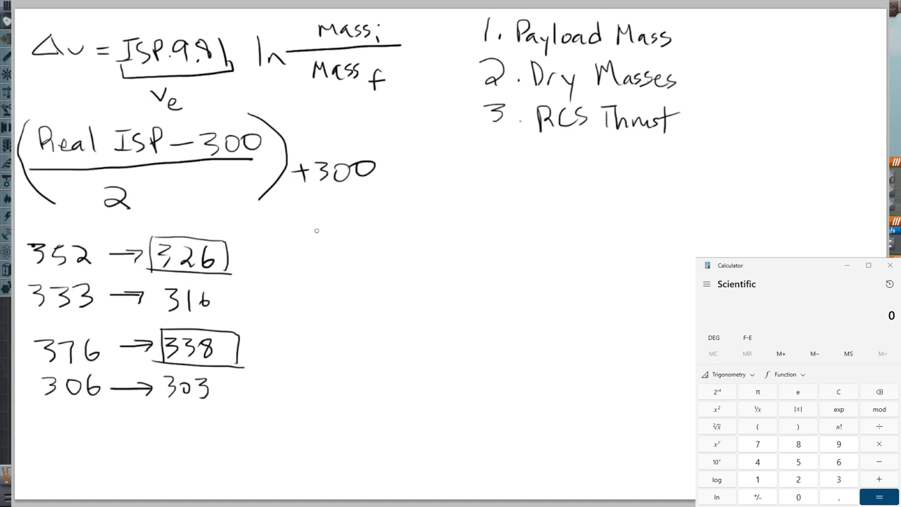
- Handwrite "Starship: 2000m/s + 1000m/s" below the ISP formula and underline 2000m/s
{"action": "mouse_move", "coordinate": [290, 218]}
{"action": "left_mouse_down"}
{"action": "mouse_move", "coordinate": [284, 225]}
{"action": "mouse_move", "coordinate": [319, 239]}
{"action": "mouse_move", "coordinate": [420, 229]}
{"action": "mouse_move", "coordinate": [432, 243]}
{"action": "mouse_move", "coordinate": [463, 227]}
{"action": "mouse_move", "coordinate": [516, 250]}
{"action": "mouse_move", "coordinate": [556, 235]}
{"action": "left_mouse_up"}
{"action": "mouse_move", "coordinate": [546, 227]}
{"action": "left_mouse_down"}
{"action": "mouse_move", "coordinate": [546, 245]}
{"action": "mouse_move", "coordinate": [576, 248]}
{"action": "mouse_move", "coordinate": [587, 227]}
{"action": "mouse_move", "coordinate": [606, 229]}
{"action": "left_mouse_up"}
{"action": "mouse_move", "coordinate": [624, 229]}
{"action": "left_mouse_down"}
{"action": "mouse_move", "coordinate": [623, 243]}
{"action": "mouse_move", "coordinate": [627, 227]}
{"action": "left_mouse_up"}
{"action": "left_click_drag", "start_coordinate": [642, 238], "coordinate": [660, 247]}
{"action": "left_click_drag", "start_coordinate": [672, 230], "coordinate": [665, 250]}
{"action": "left_click_drag", "start_coordinate": [680, 232], "coordinate": [673, 243]}
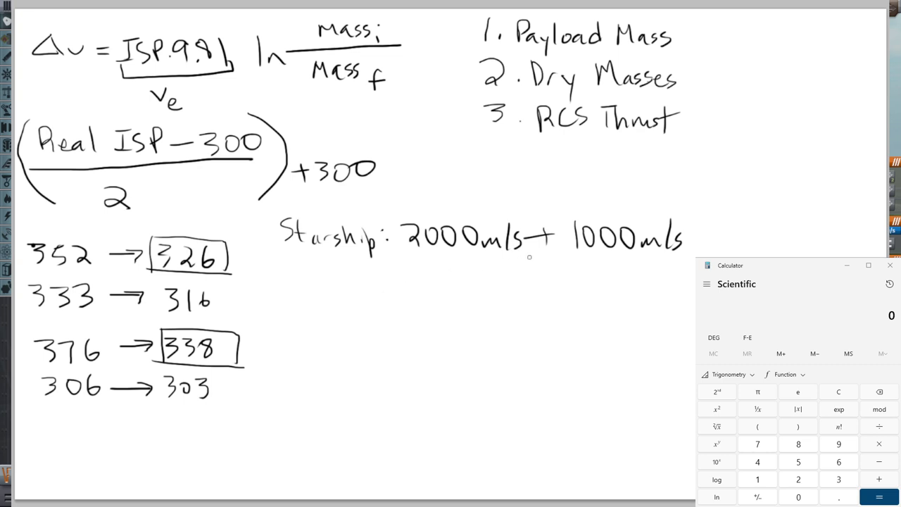
{"action": "left_click_drag", "start_coordinate": [413, 258], "coordinate": [529, 246]}
- Handwrite "SuperHeavy: 2000m/s + 1000m/s" below the Starship line
{"action": "mouse_move", "coordinate": [303, 349]}
{"action": "left_mouse_down"}
{"action": "mouse_move", "coordinate": [297, 366]}
{"action": "mouse_move", "coordinate": [358, 362]}
{"action": "mouse_move", "coordinate": [403, 373]}
{"action": "mouse_move", "coordinate": [412, 398]}
{"action": "mouse_move", "coordinate": [427, 374]}
{"action": "mouse_move", "coordinate": [547, 369]}
{"action": "left_mouse_up"}
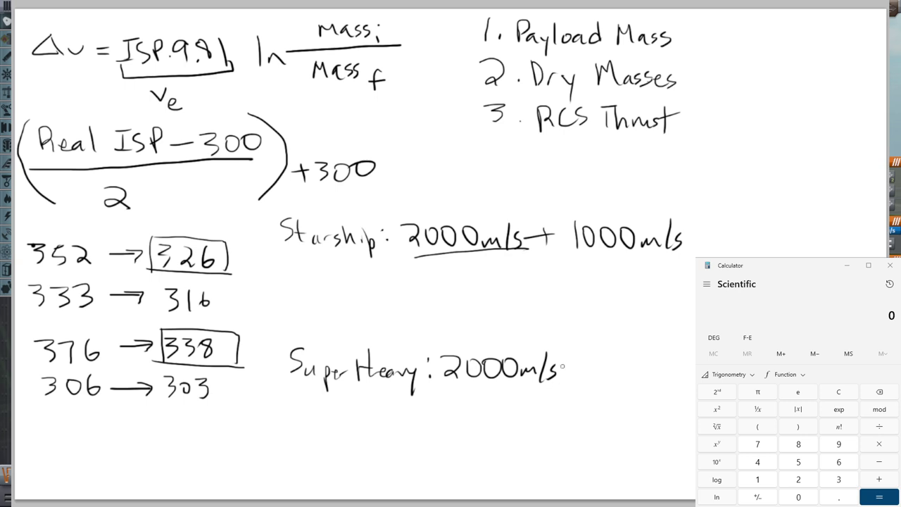
{"action": "mouse_move", "coordinate": [564, 368]}
{"action": "left_mouse_down"}
{"action": "mouse_move", "coordinate": [582, 366]}
{"action": "mouse_move", "coordinate": [572, 378]}
{"action": "left_mouse_up"}
{"action": "mouse_move", "coordinate": [593, 358]}
{"action": "left_mouse_down"}
{"action": "mouse_move", "coordinate": [592, 382]}
{"action": "mouse_move", "coordinate": [606, 365]}
{"action": "mouse_move", "coordinate": [648, 364]}
{"action": "mouse_move", "coordinate": [683, 381]}
{"action": "left_mouse_up"}
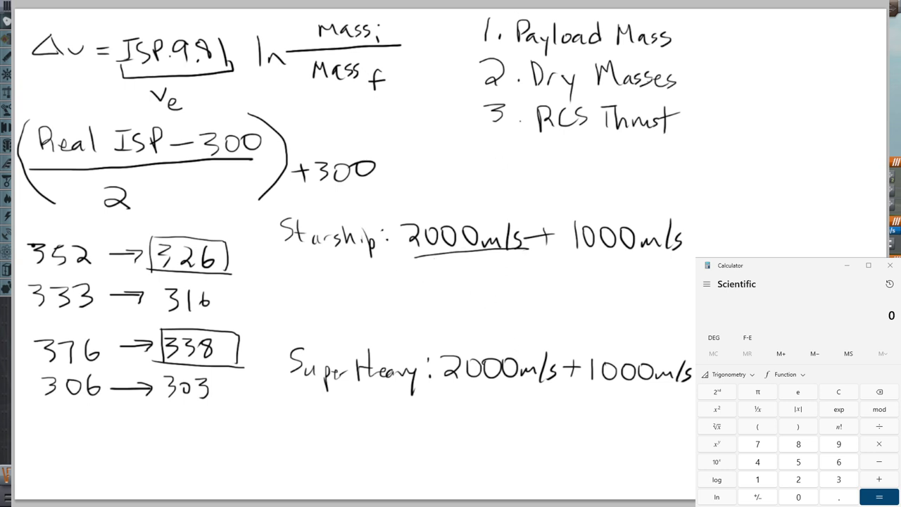
- Undo the handwritten SuperHeavy line
{"action": "key", "text": "ctrl+z"}
{"action": "key", "text": "ctrl+z"}
{"action": "key", "text": "ctrl+z"}
{"action": "key", "text": "ctrl+z"}
{"action": "key", "text": "ctrl+z"}
{"action": "key", "text": "ctrl+z"}
{"action": "key", "text": "ctrl+z"}
{"action": "key", "text": "ctrl+z"}
{"action": "key", "text": "ctrl+z"}
{"action": "key", "text": "ctrl+z"}
{"action": "key", "text": "ctrl+z"}
{"action": "key", "text": "ctrl+z"}
{"action": "key", "text": "ctrl+z"}
{"action": "key", "text": "ctrl+z"}
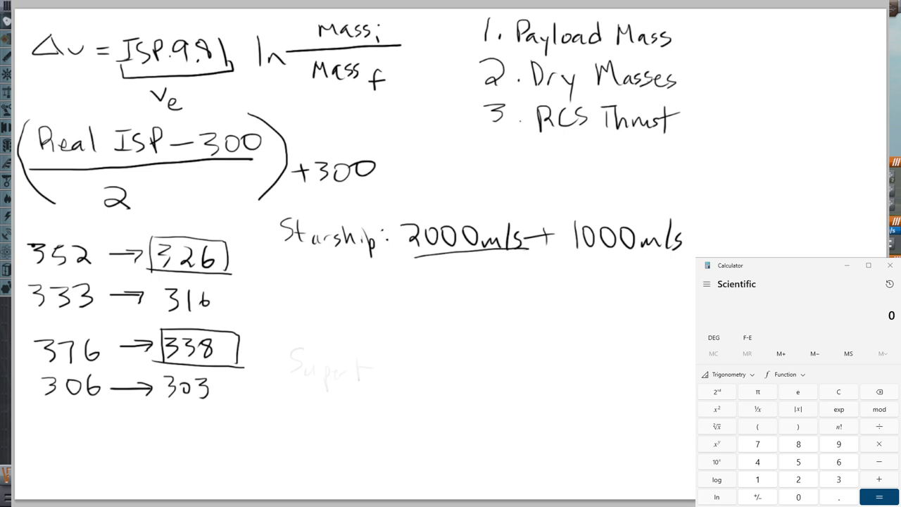
- Handwrite "3000m/s = 332 · 9.81 ·" below the Starship line
{"action": "mouse_move", "coordinate": [321, 274]}
{"action": "left_mouse_down"}
{"action": "mouse_move", "coordinate": [335, 282]}
{"action": "mouse_move", "coordinate": [327, 299]}
{"action": "mouse_move", "coordinate": [354, 280]}
{"action": "mouse_move", "coordinate": [415, 289]}
{"action": "mouse_move", "coordinate": [417, 303]}
{"action": "left_mouse_up"}
{"action": "mouse_move", "coordinate": [430, 287]}
{"action": "left_mouse_down"}
{"action": "mouse_move", "coordinate": [422, 300]}
{"action": "mouse_move", "coordinate": [470, 288]}
{"action": "left_mouse_up"}
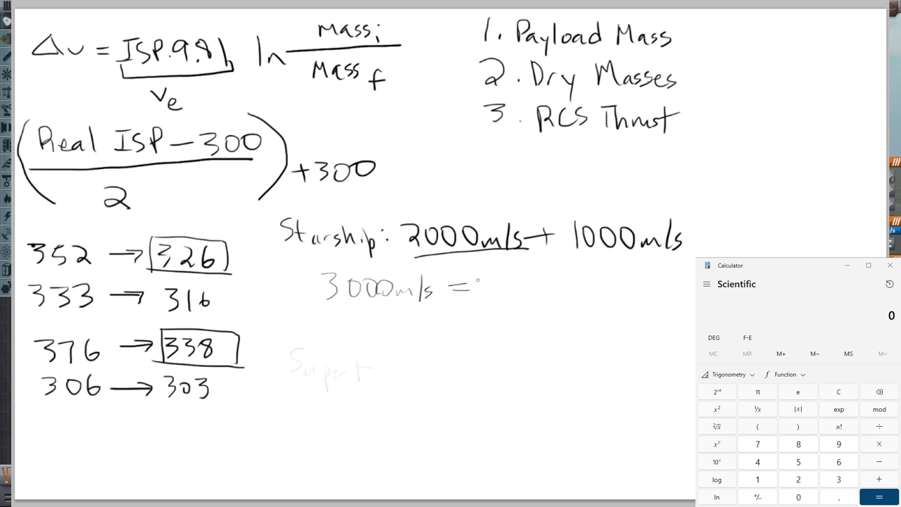
{"action": "mouse_move", "coordinate": [481, 280]}
{"action": "left_mouse_down"}
{"action": "mouse_move", "coordinate": [496, 289]}
{"action": "mouse_move", "coordinate": [486, 303]}
{"action": "left_mouse_up"}
{"action": "mouse_move", "coordinate": [501, 281]}
{"action": "left_mouse_down"}
{"action": "mouse_move", "coordinate": [514, 284]}
{"action": "mouse_move", "coordinate": [507, 302]}
{"action": "mouse_move", "coordinate": [552, 289]}
{"action": "mouse_move", "coordinate": [557, 301]}
{"action": "mouse_move", "coordinate": [591, 300]}
{"action": "left_mouse_up"}
{"action": "left_click", "coordinate": [565, 297]}
{"action": "left_click", "coordinate": [624, 294]}
- Complete the Starship equation with ln of the fraction x over 120+100, and underline the 100
{"action": "mouse_move", "coordinate": [654, 272]}
{"action": "left_mouse_down"}
{"action": "mouse_move", "coordinate": [651, 300]}
{"action": "mouse_move", "coordinate": [772, 279]}
{"action": "left_mouse_up"}
{"action": "left_click_drag", "start_coordinate": [715, 268], "coordinate": [734, 276]}
{"action": "left_click_drag", "start_coordinate": [732, 266], "coordinate": [717, 276]}
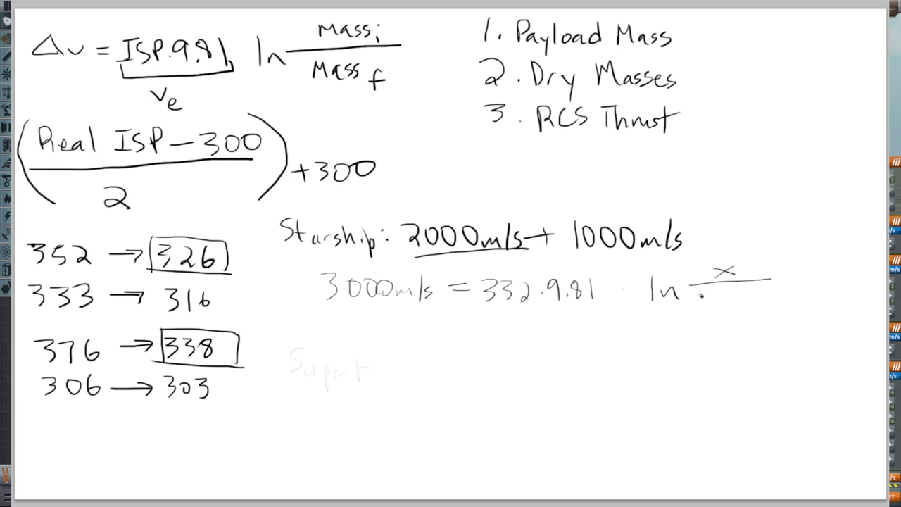
{"action": "mouse_move", "coordinate": [701, 296]}
{"action": "left_mouse_down"}
{"action": "mouse_move", "coordinate": [700, 311]}
{"action": "mouse_move", "coordinate": [720, 311]}
{"action": "left_mouse_up"}
{"action": "mouse_move", "coordinate": [727, 296]}
{"action": "left_mouse_down"}
{"action": "mouse_move", "coordinate": [732, 313]}
{"action": "mouse_move", "coordinate": [725, 294]}
{"action": "mouse_move", "coordinate": [753, 300]}
{"action": "mouse_move", "coordinate": [747, 311]}
{"action": "mouse_move", "coordinate": [783, 299]}
{"action": "left_mouse_up"}
{"action": "mouse_move", "coordinate": [793, 293]}
{"action": "left_mouse_down"}
{"action": "mouse_move", "coordinate": [788, 307]}
{"action": "mouse_move", "coordinate": [794, 292]}
{"action": "left_mouse_up"}
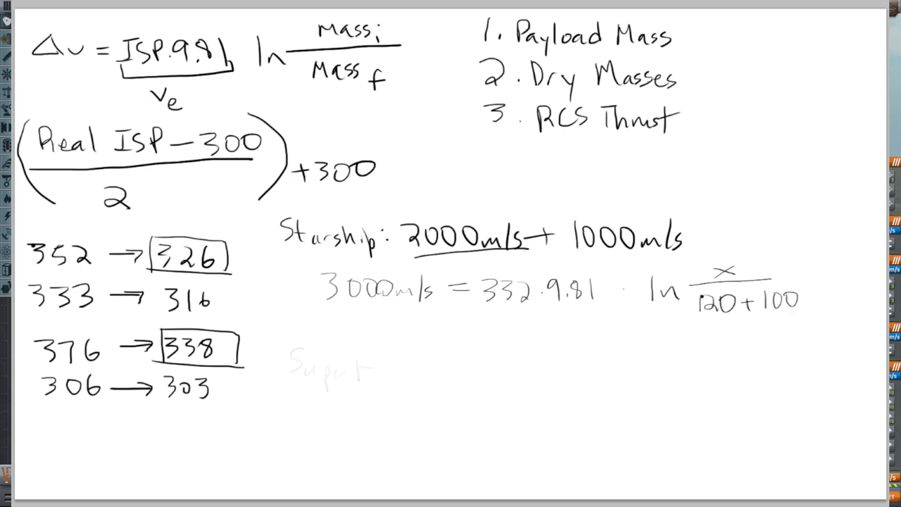
{"action": "left_click_drag", "start_coordinate": [762, 311], "coordinate": [806, 308]}
- Handwrite e^(3000 / (332 · 9.81)) below the Starship equation
{"action": "mouse_move", "coordinate": [414, 330]}
{"action": "left_mouse_down"}
{"action": "mouse_move", "coordinate": [424, 347]}
{"action": "mouse_move", "coordinate": [444, 333]}
{"action": "mouse_move", "coordinate": [479, 332]}
{"action": "left_mouse_up"}
{"action": "mouse_move", "coordinate": [411, 354]}
{"action": "left_mouse_down"}
{"action": "mouse_move", "coordinate": [496, 352]}
{"action": "mouse_move", "coordinate": [407, 381]}
{"action": "mouse_move", "coordinate": [438, 367]}
{"action": "mouse_move", "coordinate": [447, 381]}
{"action": "mouse_move", "coordinate": [486, 386]}
{"action": "mouse_move", "coordinate": [489, 373]}
{"action": "left_mouse_up"}
{"action": "left_click_drag", "start_coordinate": [499, 367], "coordinate": [500, 386]}
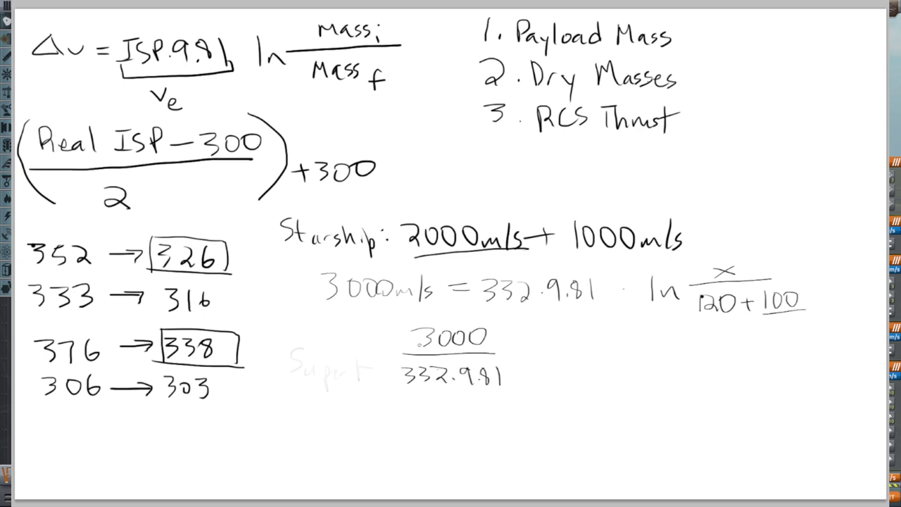
{"action": "mouse_move", "coordinate": [369, 383]}
{"action": "left_mouse_down"}
{"action": "mouse_move", "coordinate": [366, 390]}
{"action": "mouse_move", "coordinate": [389, 379]}
{"action": "left_mouse_up"}
{"action": "left_click_drag", "start_coordinate": [401, 328], "coordinate": [404, 386]}
{"action": "left_click_drag", "start_coordinate": [473, 325], "coordinate": [524, 379]}
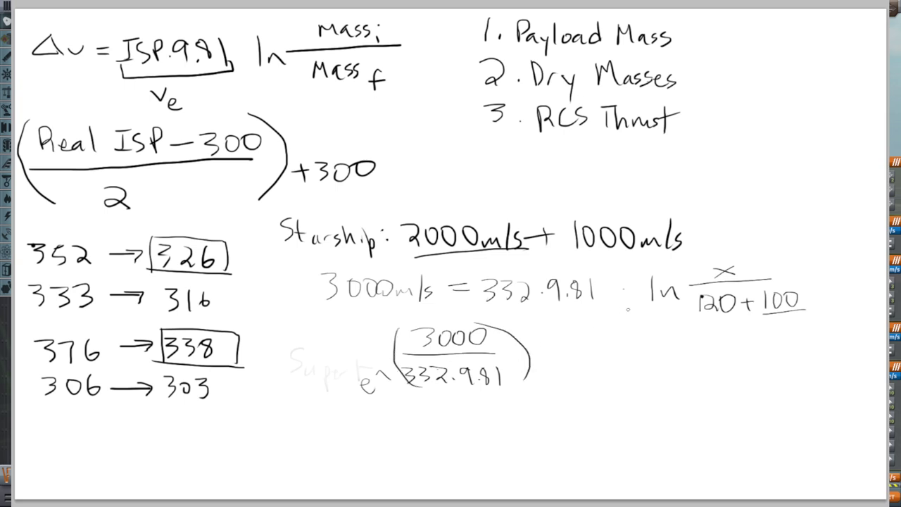
- Underline the ln term, and extend the exponential expression with "220 ·" before it and "= x" after it
{"action": "mouse_move", "coordinate": [633, 315]}
{"action": "left_mouse_down"}
{"action": "mouse_move", "coordinate": [666, 310]}
{"action": "mouse_move", "coordinate": [631, 319]}
{"action": "left_mouse_up"}
{"action": "mouse_move", "coordinate": [289, 378]}
{"action": "left_mouse_down"}
{"action": "mouse_move", "coordinate": [303, 392]}
{"action": "mouse_move", "coordinate": [319, 392]}
{"action": "mouse_move", "coordinate": [328, 377]}
{"action": "mouse_move", "coordinate": [339, 383]}
{"action": "left_mouse_up"}
{"action": "left_click", "coordinate": [339, 383]}
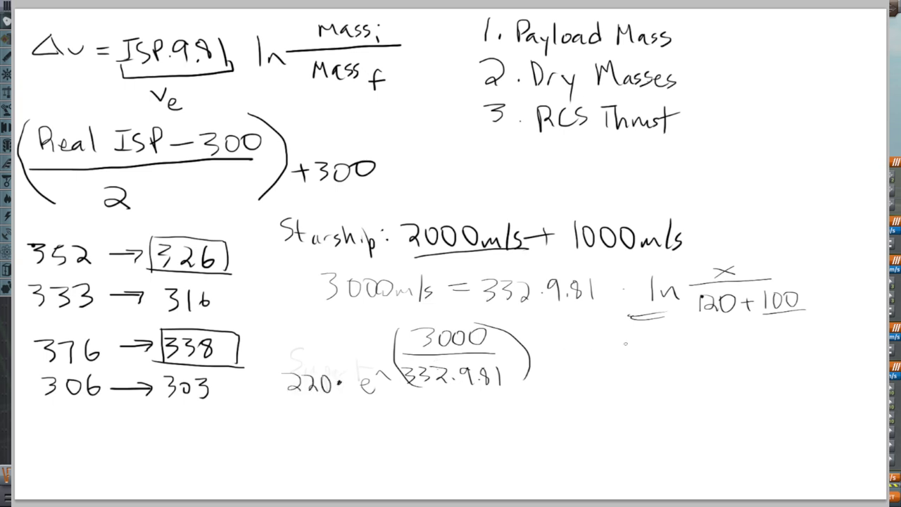
{"action": "left_click_drag", "start_coordinate": [551, 362], "coordinate": [565, 362]}
{"action": "left_click_drag", "start_coordinate": [552, 369], "coordinate": [600, 372]}
{"action": "left_click_drag", "start_coordinate": [599, 359], "coordinate": [577, 373]}
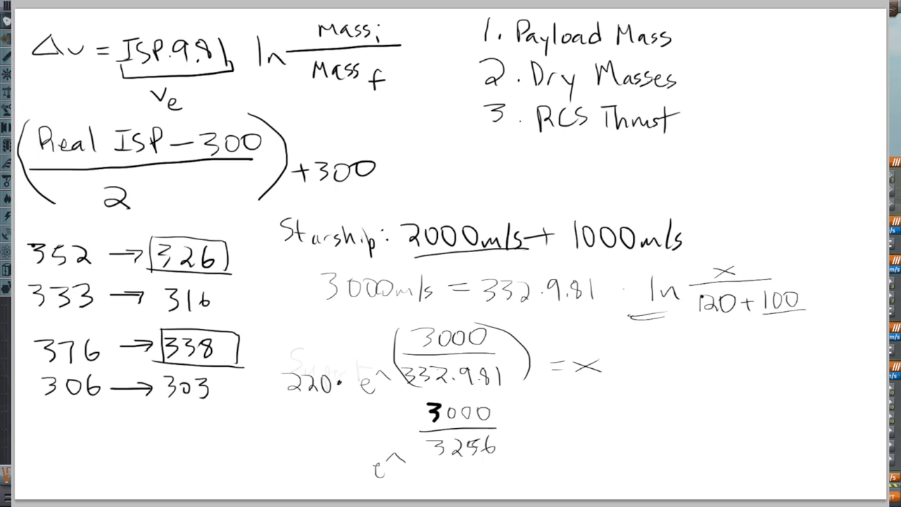
- Add "220 ·" before the e^(3000/3256) expression and "= 220 ·" after it
{"action": "mouse_move", "coordinate": [296, 455]}
{"action": "left_mouse_down"}
{"action": "mouse_move", "coordinate": [310, 472]}
{"action": "mouse_move", "coordinate": [327, 472]}
{"action": "mouse_move", "coordinate": [336, 455]}
{"action": "left_mouse_up"}
{"action": "left_click", "coordinate": [359, 461]}
{"action": "left_click_drag", "start_coordinate": [510, 452], "coordinate": [531, 451]}
{"action": "mouse_move", "coordinate": [510, 459]}
{"action": "left_mouse_down"}
{"action": "mouse_move", "coordinate": [563, 455]}
{"action": "mouse_move", "coordinate": [568, 466]}
{"action": "left_mouse_up"}
{"action": "left_click_drag", "start_coordinate": [570, 449], "coordinate": [584, 467]}
{"action": "mouse_move", "coordinate": [595, 445]}
{"action": "left_mouse_down"}
{"action": "mouse_move", "coordinate": [592, 464]}
{"action": "mouse_move", "coordinate": [595, 445]}
{"action": "left_mouse_up"}
{"action": "left_click", "coordinate": [621, 455]}
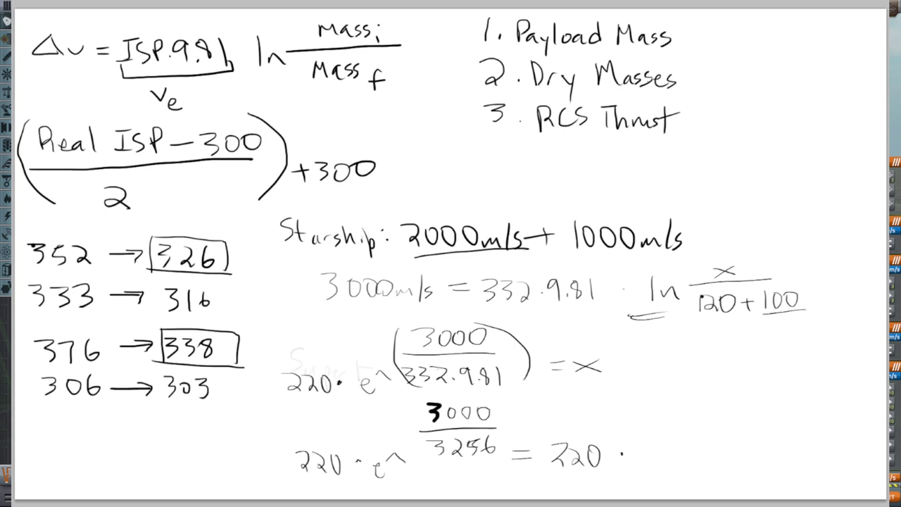
- Finish the 220 multiplication line by handwriting "2.511 = 552"
{"action": "mouse_move", "coordinate": [631, 441]}
{"action": "left_mouse_down"}
{"action": "mouse_move", "coordinate": [647, 444]}
{"action": "mouse_move", "coordinate": [658, 466]}
{"action": "mouse_move", "coordinate": [675, 451]}
{"action": "mouse_move", "coordinate": [677, 462]}
{"action": "left_mouse_up"}
{"action": "left_click_drag", "start_coordinate": [685, 445], "coordinate": [685, 463]}
{"action": "left_click_drag", "start_coordinate": [695, 439], "coordinate": [695, 465]}
{"action": "left_click_drag", "start_coordinate": [718, 452], "coordinate": [732, 452]}
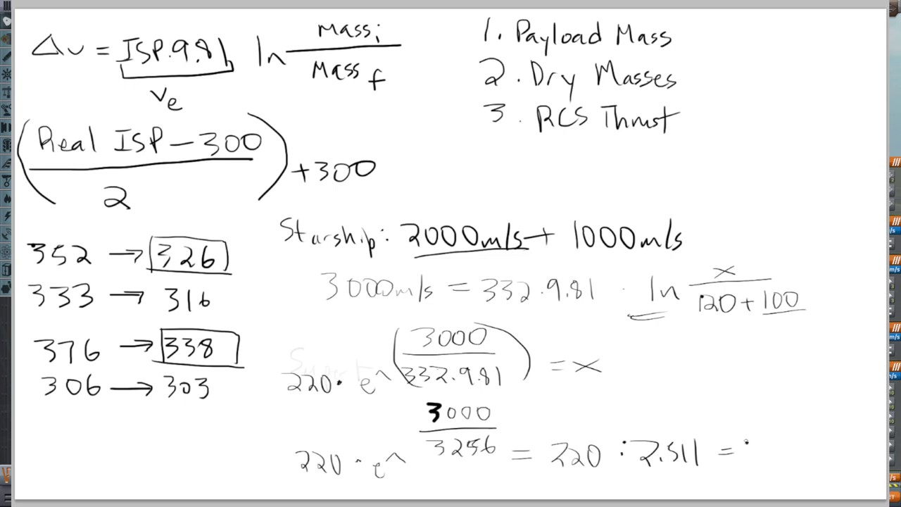
{"action": "mouse_move", "coordinate": [748, 443]}
{"action": "left_mouse_down"}
{"action": "mouse_move", "coordinate": [761, 442]}
{"action": "mouse_move", "coordinate": [750, 465]}
{"action": "mouse_move", "coordinate": [778, 455]}
{"action": "mouse_move", "coordinate": [782, 463]}
{"action": "left_mouse_up"}
{"action": "mouse_move", "coordinate": [790, 448]}
{"action": "left_mouse_down"}
{"action": "mouse_move", "coordinate": [794, 466]}
{"action": "mouse_move", "coordinate": [810, 466]}
{"action": "left_mouse_up"}
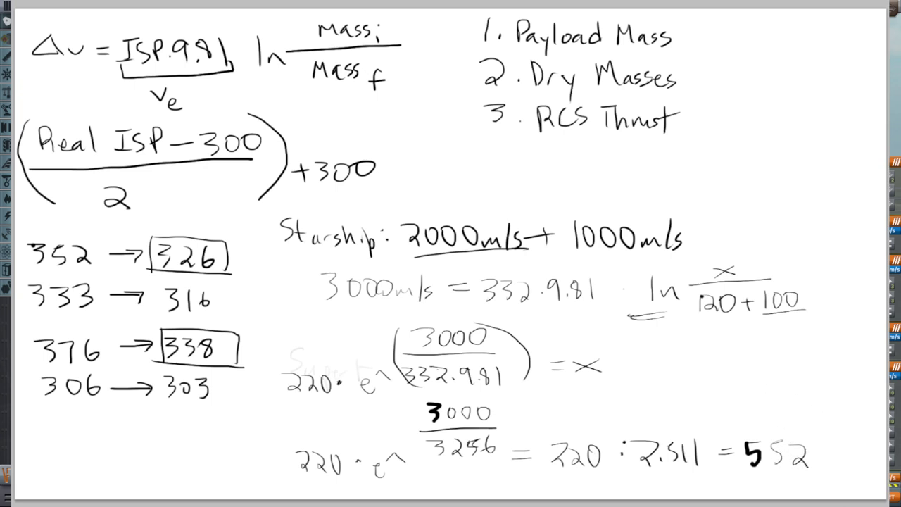
- Underline the 120+100 denominator twice and switch to the calculator
{"action": "left_click_drag", "start_coordinate": [703, 325], "coordinate": [802, 323]}
{"action": "left_click_drag", "start_coordinate": [711, 336], "coordinate": [786, 334]}
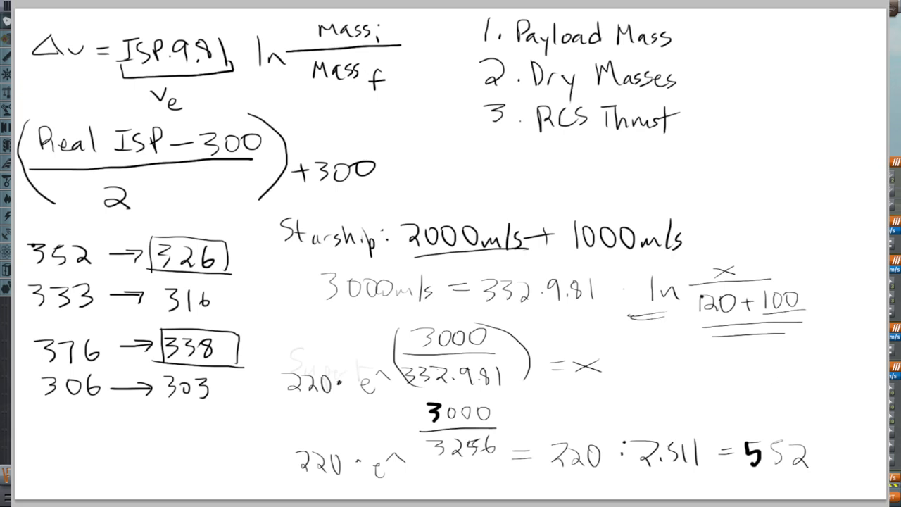
{"action": "key", "text": "alt+Tab"}
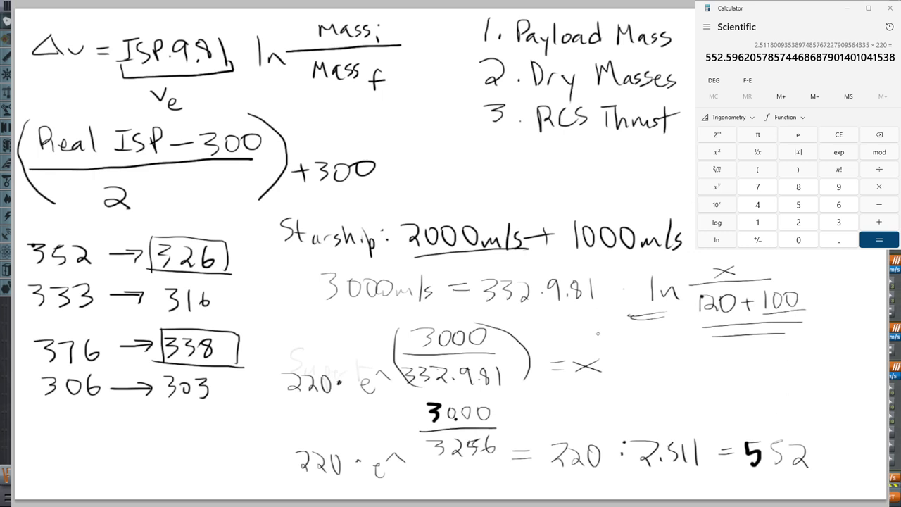
- Handwrite "552 - 220 = 332" beside the x result
{"action": "mouse_move", "coordinate": [634, 355]}
{"action": "left_mouse_down"}
{"action": "mouse_move", "coordinate": [625, 358]}
{"action": "mouse_move", "coordinate": [631, 375]}
{"action": "mouse_move", "coordinate": [682, 369]}
{"action": "mouse_move", "coordinate": [722, 379]}
{"action": "left_mouse_up"}
{"action": "left_click", "coordinate": [728, 379]}
{"action": "mouse_move", "coordinate": [729, 365]}
{"action": "left_mouse_down"}
{"action": "mouse_move", "coordinate": [727, 374]}
{"action": "mouse_move", "coordinate": [727, 361]}
{"action": "left_mouse_up"}
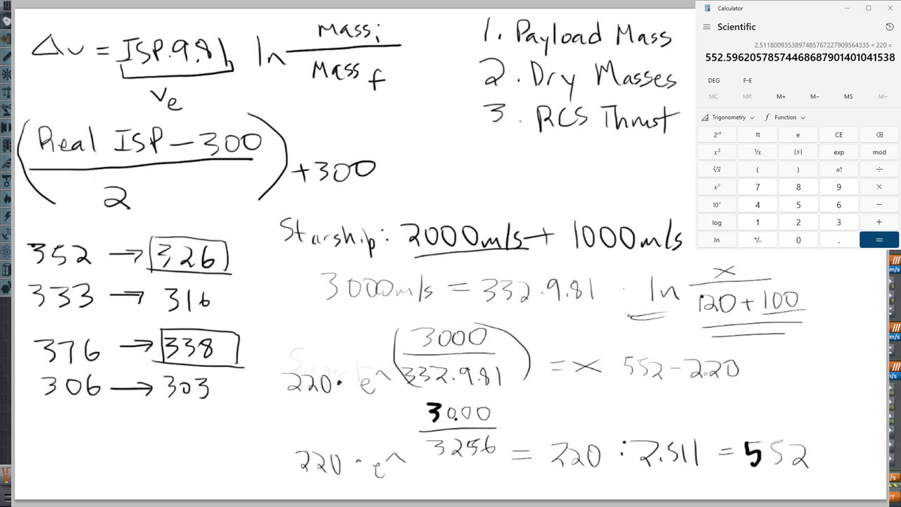
{"action": "left_click_drag", "start_coordinate": [754, 361], "coordinate": [772, 360]}
{"action": "mouse_move", "coordinate": [749, 369]}
{"action": "left_mouse_down"}
{"action": "mouse_move", "coordinate": [823, 366]}
{"action": "mouse_move", "coordinate": [816, 374]}
{"action": "left_mouse_up"}
{"action": "mouse_move", "coordinate": [841, 355]}
{"action": "left_mouse_down"}
{"action": "mouse_move", "coordinate": [845, 372]}
{"action": "mouse_move", "coordinate": [861, 374]}
{"action": "left_mouse_up"}
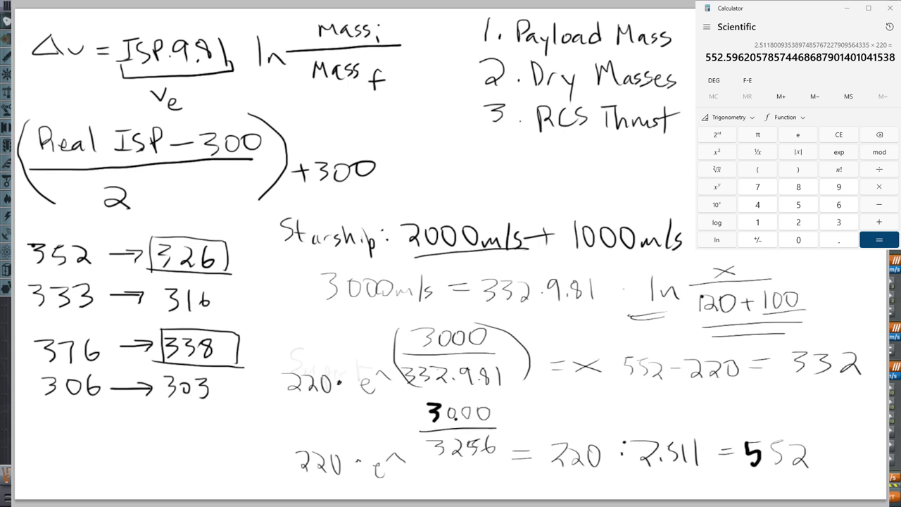
- Erase the worked Starship equations and handwrite "332 · 90 LF" below the Starship line
{"action": "key", "text": "Delete"}
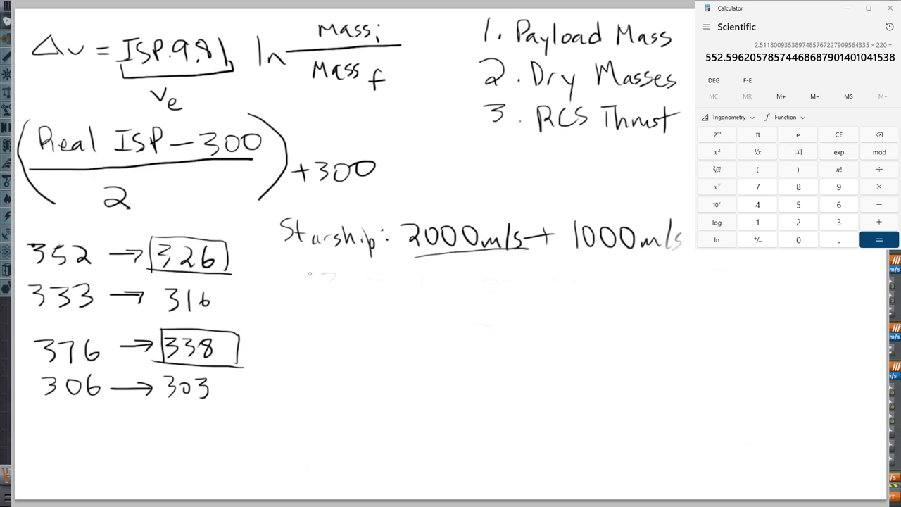
{"action": "left_click_drag", "start_coordinate": [315, 278], "coordinate": [318, 298]}
{"action": "mouse_move", "coordinate": [335, 278]}
{"action": "left_mouse_down"}
{"action": "mouse_move", "coordinate": [345, 282]}
{"action": "mouse_move", "coordinate": [335, 300]}
{"action": "left_mouse_up"}
{"action": "left_click_drag", "start_coordinate": [357, 283], "coordinate": [372, 302]}
{"action": "left_click", "coordinate": [390, 290]}
{"action": "mouse_move", "coordinate": [426, 281]}
{"action": "left_mouse_down"}
{"action": "mouse_move", "coordinate": [425, 302]}
{"action": "mouse_move", "coordinate": [441, 283]}
{"action": "mouse_move", "coordinate": [482, 298]}
{"action": "left_mouse_up"}
{"action": "mouse_move", "coordinate": [485, 279]}
{"action": "left_mouse_down"}
{"action": "mouse_move", "coordinate": [500, 274]}
{"action": "mouse_move", "coordinate": [506, 285]}
{"action": "left_mouse_up"}
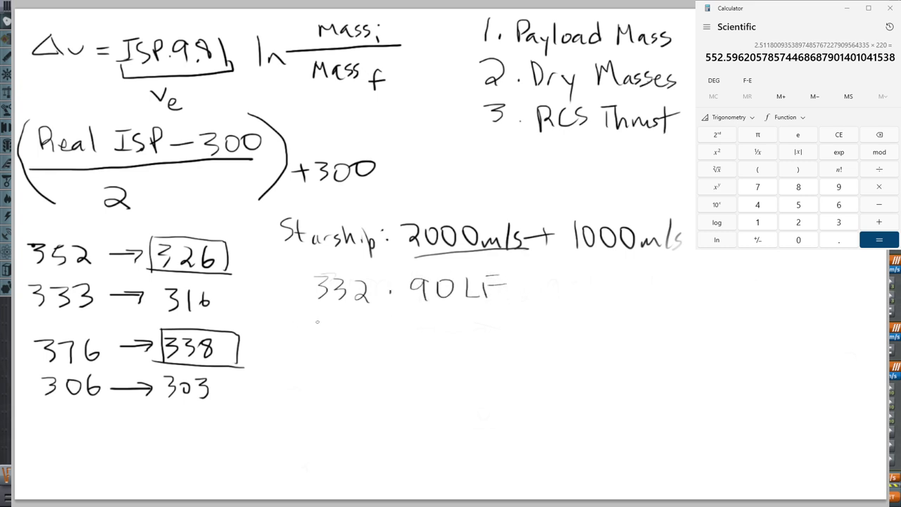
- Handwrite "332 · 110 Ox" below the LF line and add equals signs to both lines
{"action": "mouse_move", "coordinate": [314, 325]}
{"action": "left_mouse_down"}
{"action": "mouse_move", "coordinate": [319, 342]}
{"action": "mouse_move", "coordinate": [377, 345]}
{"action": "left_mouse_up"}
{"action": "left_click", "coordinate": [401, 335]}
{"action": "left_click_drag", "start_coordinate": [421, 324], "coordinate": [426, 346]}
{"action": "mouse_move", "coordinate": [434, 325]}
{"action": "left_mouse_down"}
{"action": "mouse_move", "coordinate": [437, 347]}
{"action": "mouse_move", "coordinate": [456, 324]}
{"action": "mouse_move", "coordinate": [489, 323]}
{"action": "mouse_move", "coordinate": [514, 347]}
{"action": "mouse_move", "coordinate": [506, 352]}
{"action": "left_mouse_up"}
{"action": "left_click_drag", "start_coordinate": [529, 291], "coordinate": [547, 291]}
{"action": "left_click_drag", "start_coordinate": [533, 298], "coordinate": [546, 297]}
{"action": "left_click_drag", "start_coordinate": [533, 338], "coordinate": [550, 339]}
{"action": "left_click_drag", "start_coordinate": [537, 345], "coordinate": [561, 344]}
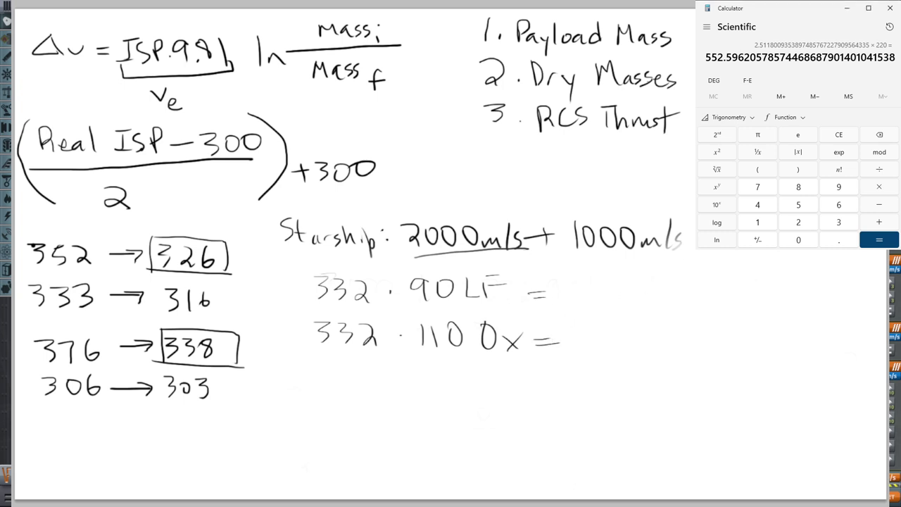
- Calculate 332 × 90 in the calculator and handwrite 29880 as the LF amount
{"action": "left_click", "coordinate": [835, 224]}
{"action": "left_click", "coordinate": [833, 225]}
{"action": "left_click", "coordinate": [799, 224]}
{"action": "left_click", "coordinate": [875, 191]}
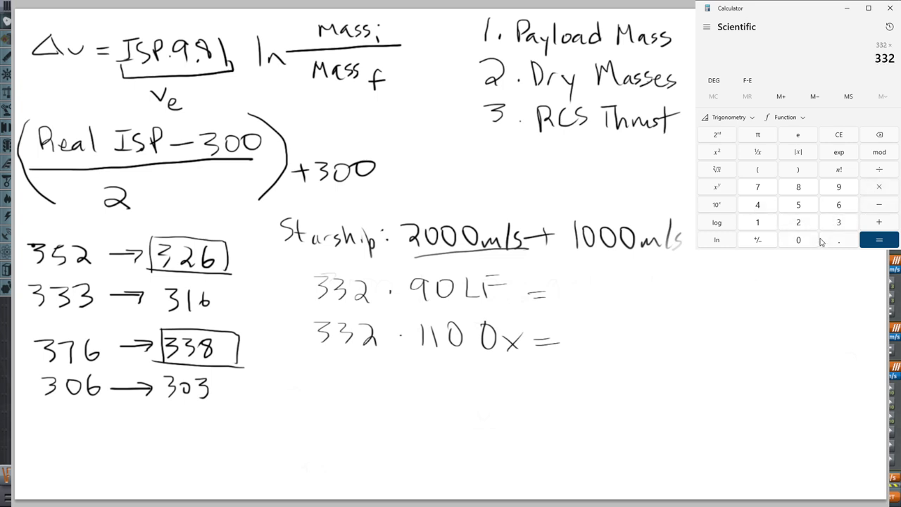
{"action": "left_click", "coordinate": [839, 187]}
{"action": "left_click", "coordinate": [798, 239]}
{"action": "left_click", "coordinate": [880, 240]}
{"action": "left_click_drag", "start_coordinate": [556, 281], "coordinate": [576, 301]}
{"action": "mouse_move", "coordinate": [595, 282]}
{"action": "left_mouse_down"}
{"action": "mouse_move", "coordinate": [586, 287]}
{"action": "mouse_move", "coordinate": [593, 299]}
{"action": "left_mouse_up"}
{"action": "mouse_move", "coordinate": [620, 280]}
{"action": "left_mouse_down"}
{"action": "mouse_move", "coordinate": [610, 293]}
{"action": "mouse_move", "coordinate": [623, 282]}
{"action": "mouse_move", "coordinate": [630, 297]}
{"action": "mouse_move", "coordinate": [651, 278]}
{"action": "left_mouse_up"}
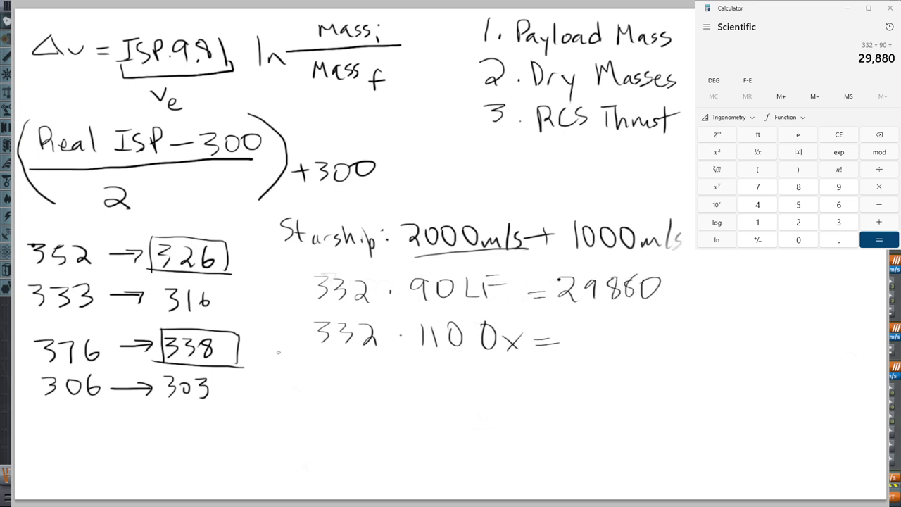
- Calculate 332 × 110 in the calculator and handwrite 36520 as the Ox amount
{"action": "left_click", "coordinate": [758, 222]}
{"action": "left_click", "coordinate": [758, 222]}
{"action": "left_click", "coordinate": [799, 239]}
{"action": "left_click", "coordinate": [880, 240]}
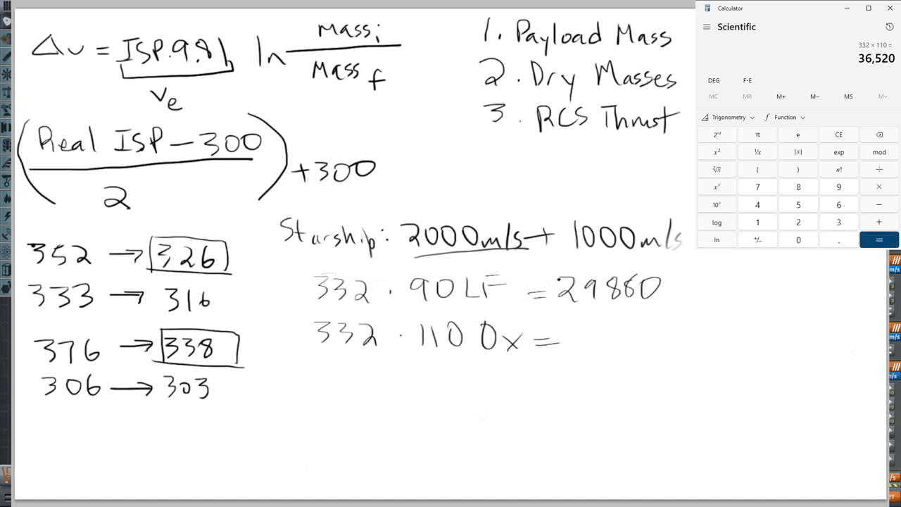
{"action": "mouse_move", "coordinate": [564, 330]}
{"action": "left_mouse_down"}
{"action": "mouse_move", "coordinate": [584, 335]}
{"action": "mouse_move", "coordinate": [572, 351]}
{"action": "mouse_move", "coordinate": [598, 345]}
{"action": "left_mouse_up"}
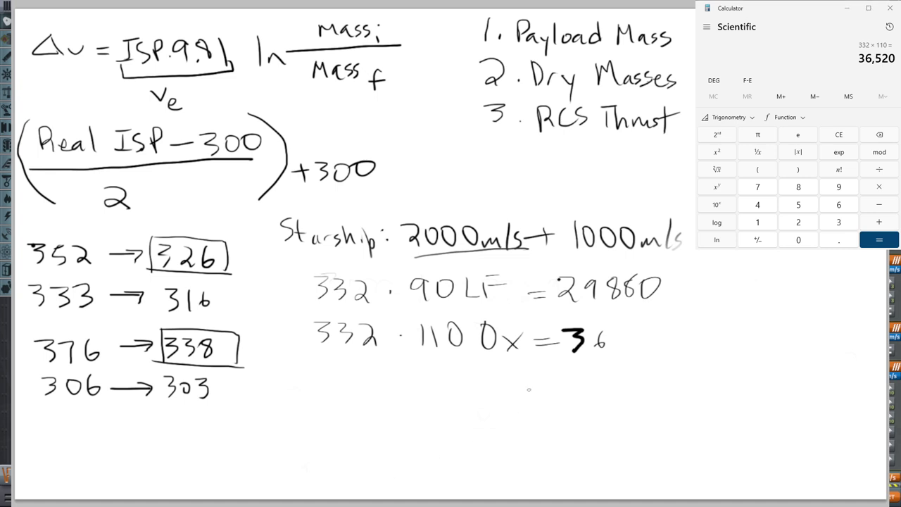
{"action": "mouse_move", "coordinate": [623, 330]}
{"action": "left_mouse_down"}
{"action": "mouse_move", "coordinate": [612, 345]}
{"action": "mouse_move", "coordinate": [642, 349]}
{"action": "mouse_move", "coordinate": [655, 337]}
{"action": "mouse_move", "coordinate": [618, 341]}
{"action": "left_mouse_up"}
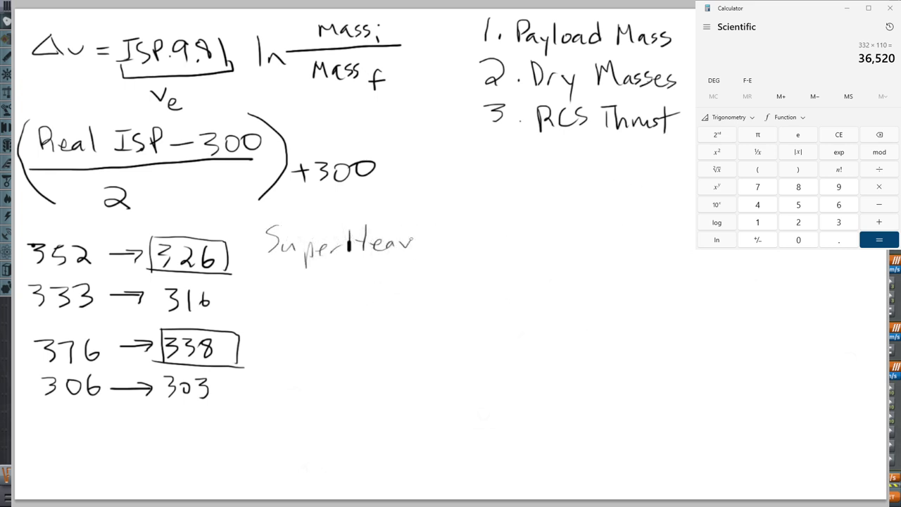
- Finish the "SuperHeavy" heading and handwrite "3000 = 326 · 9.81" below it
{"action": "left_click_drag", "start_coordinate": [410, 238], "coordinate": [417, 269]}
{"action": "mouse_move", "coordinate": [274, 298]}
{"action": "left_mouse_down"}
{"action": "mouse_move", "coordinate": [294, 308]}
{"action": "mouse_move", "coordinate": [275, 319]}
{"action": "left_mouse_up"}
{"action": "mouse_move", "coordinate": [316, 300]}
{"action": "left_mouse_down"}
{"action": "mouse_move", "coordinate": [308, 314]}
{"action": "mouse_move", "coordinate": [316, 301]}
{"action": "left_mouse_up"}
{"action": "mouse_move", "coordinate": [334, 300]}
{"action": "left_mouse_down"}
{"action": "mouse_move", "coordinate": [392, 309]}
{"action": "mouse_move", "coordinate": [404, 320]}
{"action": "mouse_move", "coordinate": [443, 313]}
{"action": "mouse_move", "coordinate": [479, 319]}
{"action": "mouse_move", "coordinate": [500, 301]}
{"action": "mouse_move", "coordinate": [510, 320]}
{"action": "left_mouse_up"}
{"action": "left_click", "coordinate": [491, 314]}
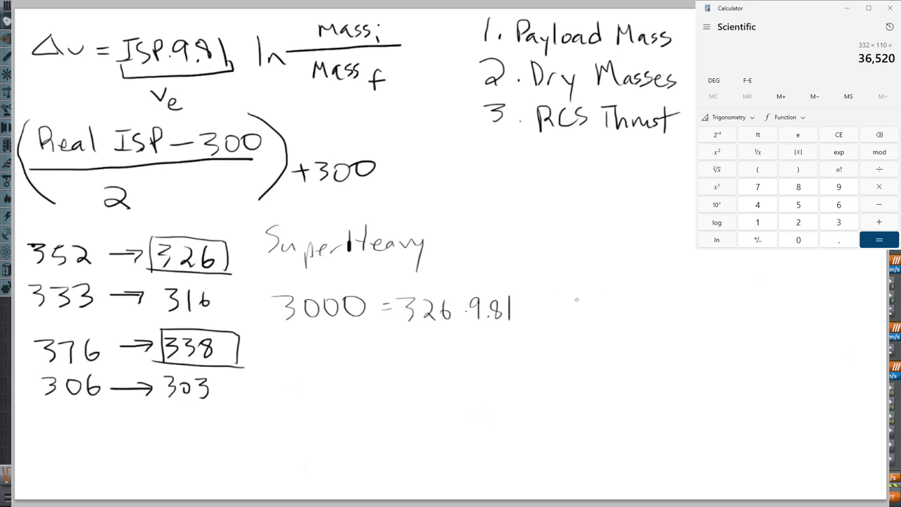
- Complete the SuperHeavy equation with "· ln" of the fraction x over 243 + 552
{"action": "left_click", "coordinate": [534, 307]}
{"action": "mouse_move", "coordinate": [551, 290]}
{"action": "left_mouse_down"}
{"action": "mouse_move", "coordinate": [551, 321]}
{"action": "mouse_move", "coordinate": [776, 291]}
{"action": "left_mouse_up"}
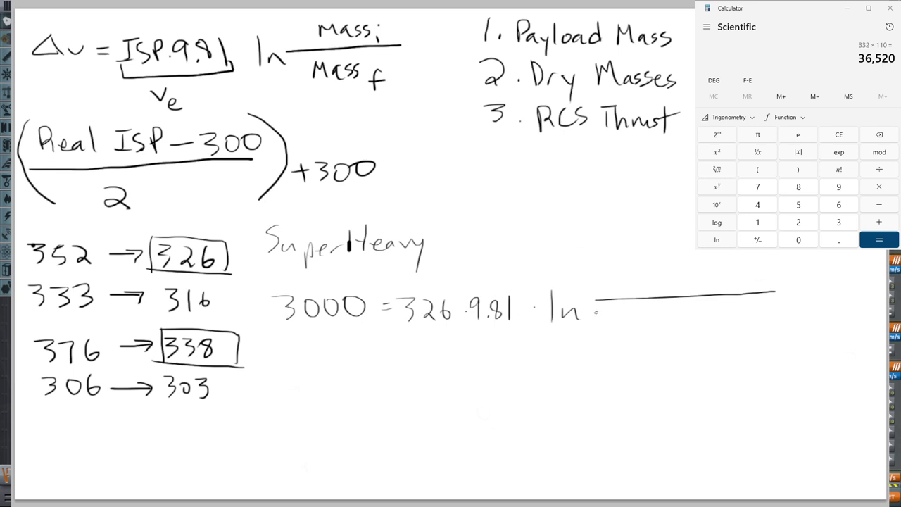
{"action": "mouse_move", "coordinate": [596, 314]}
{"action": "left_mouse_down"}
{"action": "mouse_move", "coordinate": [600, 331]}
{"action": "mouse_move", "coordinate": [631, 324]}
{"action": "mouse_move", "coordinate": [624, 335]}
{"action": "mouse_move", "coordinate": [681, 322]}
{"action": "left_mouse_up"}
{"action": "mouse_move", "coordinate": [674, 316]}
{"action": "left_mouse_down"}
{"action": "mouse_move", "coordinate": [674, 328]}
{"action": "mouse_move", "coordinate": [730, 315]}
{"action": "mouse_move", "coordinate": [748, 329]}
{"action": "mouse_move", "coordinate": [768, 330]}
{"action": "left_mouse_up"}
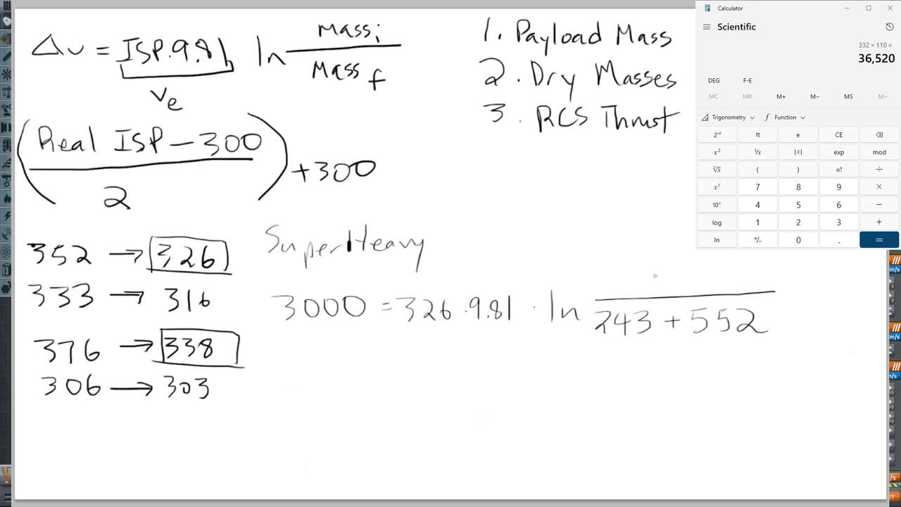
{"action": "left_click_drag", "start_coordinate": [654, 274], "coordinate": [686, 287]}
{"action": "left_click_drag", "start_coordinate": [659, 290], "coordinate": [696, 265]}
- Underline 326 · 9.81, calculate the product and handwrite 3198 beneath it
{"action": "left_click_drag", "start_coordinate": [404, 332], "coordinate": [500, 329]}
{"action": "type", "text": "326*9.81"}
{"action": "key", "text": "Return"}
{"action": "mouse_move", "coordinate": [401, 345]}
{"action": "left_mouse_down"}
{"action": "mouse_move", "coordinate": [423, 347]}
{"action": "mouse_move", "coordinate": [415, 365]}
{"action": "mouse_move", "coordinate": [438, 362]}
{"action": "left_mouse_up"}
{"action": "mouse_move", "coordinate": [459, 346]}
{"action": "left_mouse_down"}
{"action": "mouse_move", "coordinate": [447, 351]}
{"action": "mouse_move", "coordinate": [457, 362]}
{"action": "left_mouse_up"}
{"action": "left_click_drag", "start_coordinate": [476, 347], "coordinate": [478, 363]}
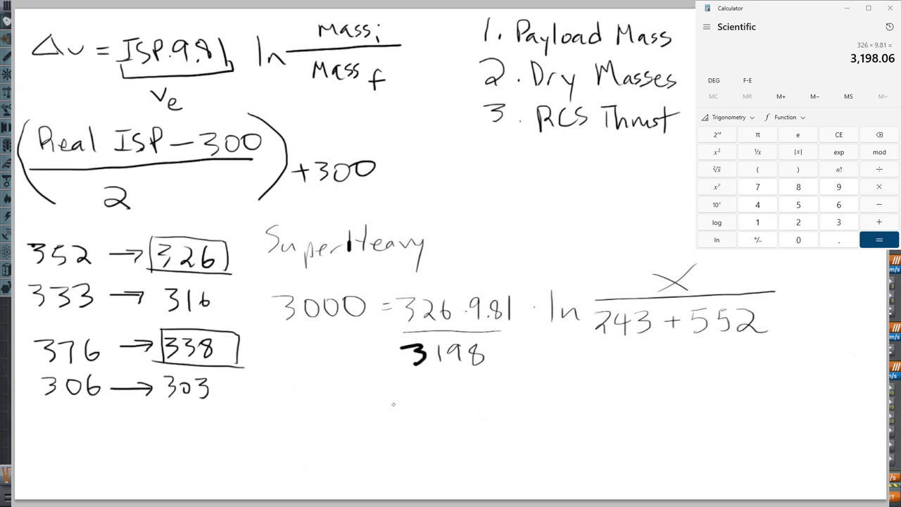
- Handwrite e^(3000/3198) below the SuperHeavy equation
{"action": "left_click_drag", "start_coordinate": [316, 429], "coordinate": [328, 437]}
{"action": "left_click_drag", "start_coordinate": [331, 420], "coordinate": [404, 403]}
{"action": "mouse_move", "coordinate": [407, 401]}
{"action": "left_mouse_down"}
{"action": "mouse_move", "coordinate": [414, 407]}
{"action": "mouse_move", "coordinate": [410, 400]}
{"action": "left_mouse_up"}
{"action": "left_click_drag", "start_coordinate": [421, 400], "coordinate": [439, 401]}
{"action": "mouse_move", "coordinate": [381, 416]}
{"action": "left_mouse_down"}
{"action": "mouse_move", "coordinate": [426, 411]}
{"action": "mouse_move", "coordinate": [385, 434]}
{"action": "mouse_move", "coordinate": [444, 427]}
{"action": "mouse_move", "coordinate": [431, 433]}
{"action": "left_mouse_up"}
{"action": "left_click_drag", "start_coordinate": [368, 391], "coordinate": [365, 435]}
{"action": "left_click_drag", "start_coordinate": [459, 385], "coordinate": [461, 436]}
- Calculate 3000 / 3198 in the calculator, and raise e to the power 0.938
{"action": "type", "text": "3000/3198"}
{"action": "left_click", "coordinate": [879, 239]}
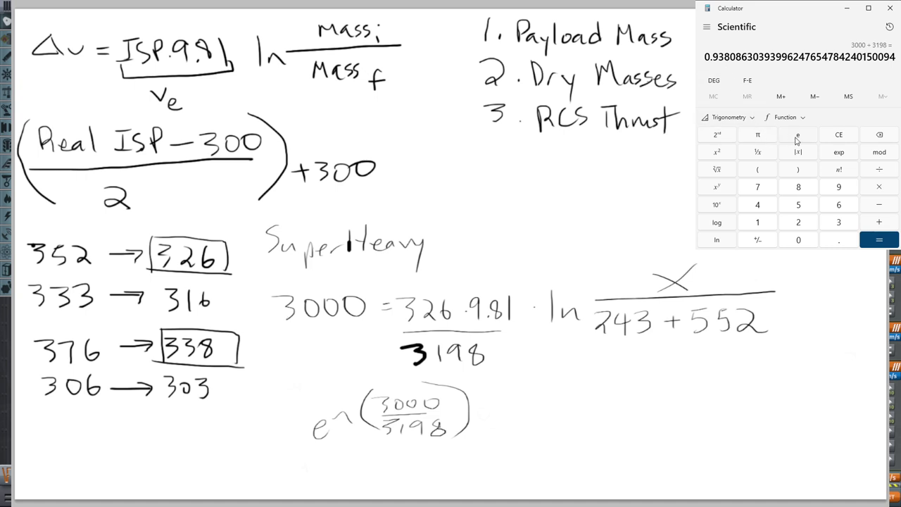
{"action": "left_click", "coordinate": [852, 139]}
{"action": "left_click", "coordinate": [794, 138]}
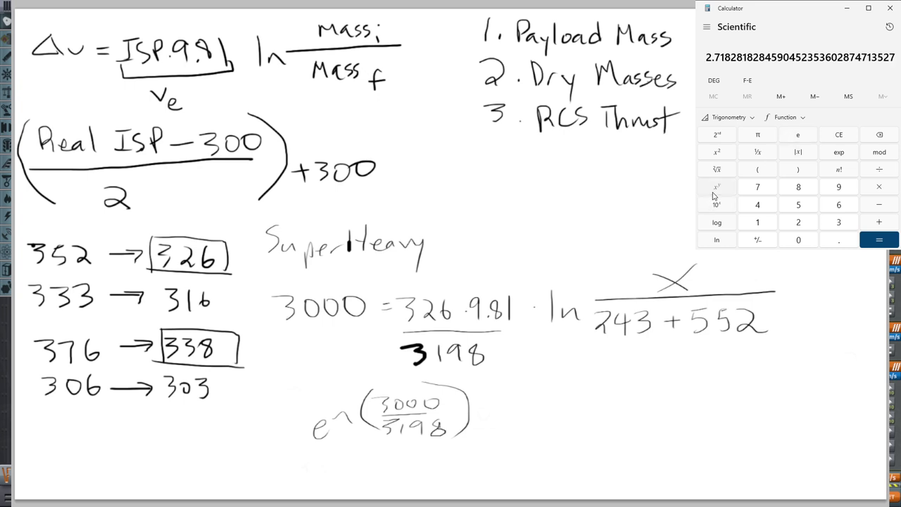
{"action": "left_click", "coordinate": [714, 190]}
{"action": "left_click", "coordinate": [841, 240]}
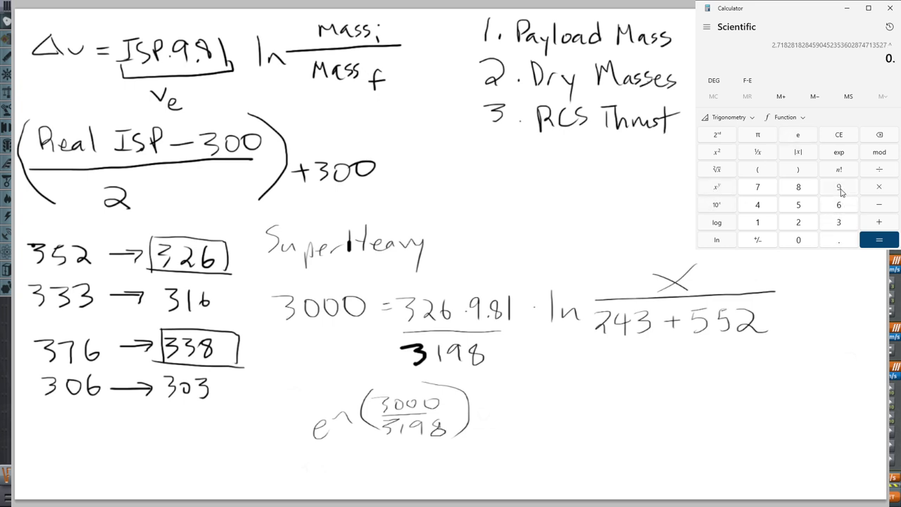
{"action": "left_click", "coordinate": [840, 189]}
{"action": "left_click", "coordinate": [838, 220]}
{"action": "left_click", "coordinate": [810, 194]}
{"action": "left_click", "coordinate": [879, 240]}
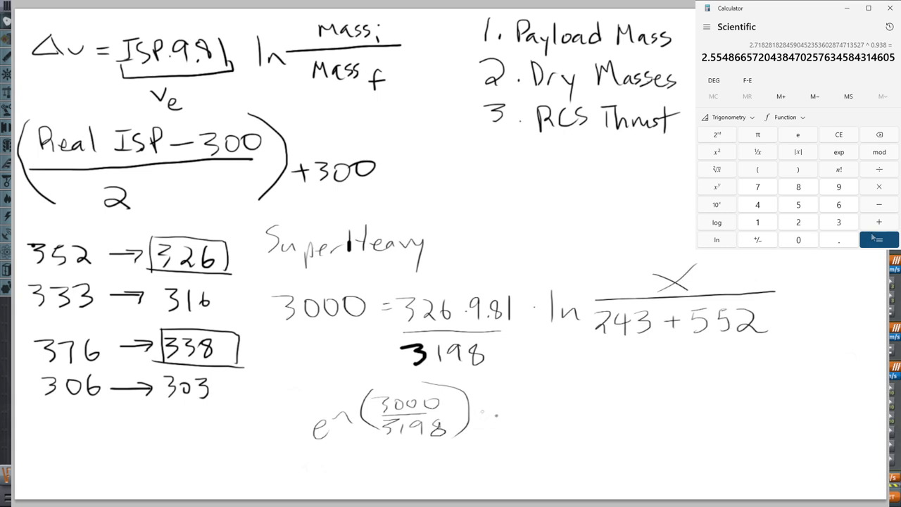
- Handwrite "= 2.555 · 795" after the e^(3000/3198) expression
{"action": "mouse_move", "coordinate": [483, 413]}
{"action": "left_mouse_down"}
{"action": "mouse_move", "coordinate": [539, 434]}
{"action": "mouse_move", "coordinate": [568, 432]}
{"action": "left_mouse_up"}
{"action": "left_click", "coordinate": [543, 431]}
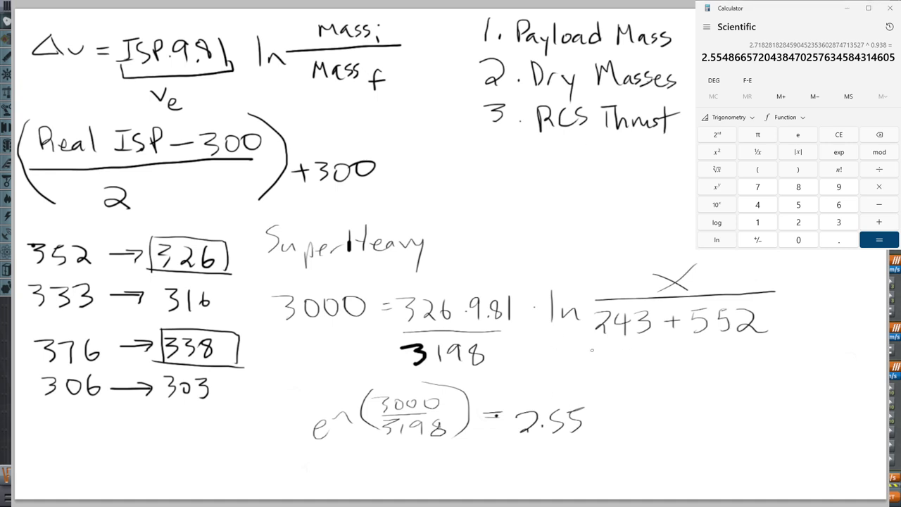
{"action": "mouse_move", "coordinate": [607, 406]}
{"action": "left_mouse_down"}
{"action": "mouse_move", "coordinate": [593, 409]}
{"action": "mouse_move", "coordinate": [607, 419]}
{"action": "mouse_move", "coordinate": [590, 431]}
{"action": "left_mouse_up"}
{"action": "left_click", "coordinate": [632, 419]}
{"action": "mouse_move", "coordinate": [684, 409]}
{"action": "left_mouse_down"}
{"action": "mouse_move", "coordinate": [694, 417]}
{"action": "mouse_move", "coordinate": [683, 428]}
{"action": "left_mouse_up"}
{"action": "mouse_move", "coordinate": [638, 409]}
{"action": "left_mouse_down"}
{"action": "mouse_move", "coordinate": [648, 411]}
{"action": "mouse_move", "coordinate": [646, 431]}
{"action": "mouse_move", "coordinate": [666, 421]}
{"action": "left_mouse_up"}
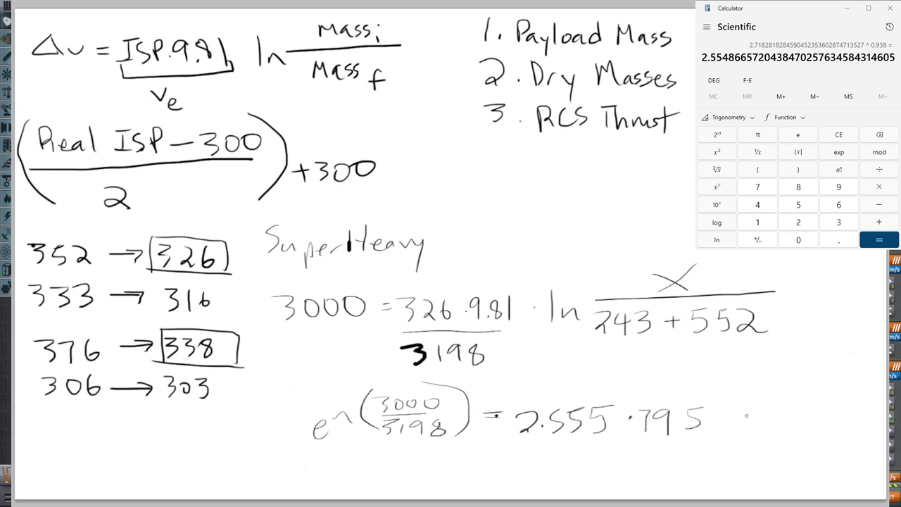
- Calculate 2.555 × 795 and handwrite "= 2031" at the end of the SuperHeavy line
{"action": "left_click_drag", "start_coordinate": [721, 415], "coordinate": [735, 414]}
{"action": "left_click_drag", "start_coordinate": [721, 421], "coordinate": [736, 420]}
{"action": "type", "text": "2.555*795"}
{"action": "left_click", "coordinate": [879, 240]}
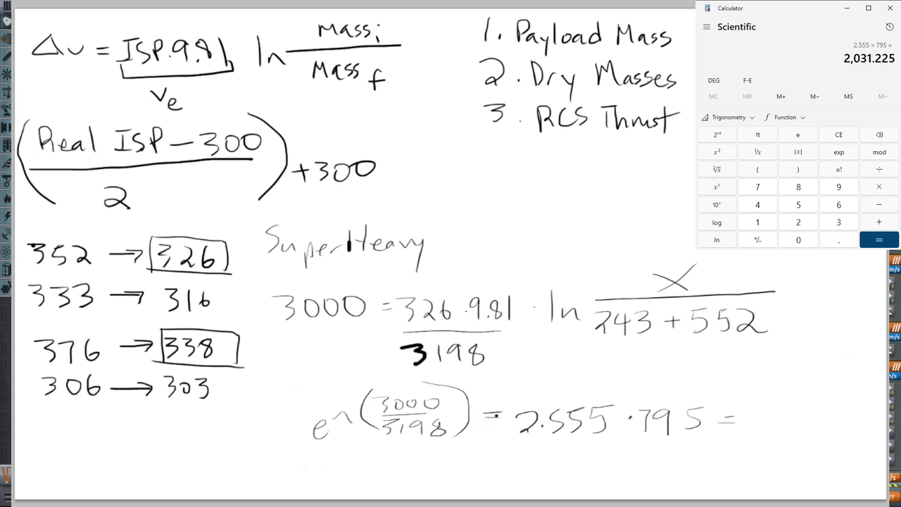
{"action": "mouse_move", "coordinate": [748, 410]}
{"action": "left_mouse_down"}
{"action": "mouse_move", "coordinate": [759, 407]}
{"action": "mouse_move", "coordinate": [764, 434]}
{"action": "mouse_move", "coordinate": [777, 415]}
{"action": "mouse_move", "coordinate": [796, 433]}
{"action": "left_mouse_up"}
{"action": "left_click", "coordinate": [817, 432]}
{"action": "left_click_drag", "start_coordinate": [822, 404], "coordinate": [822, 437]}
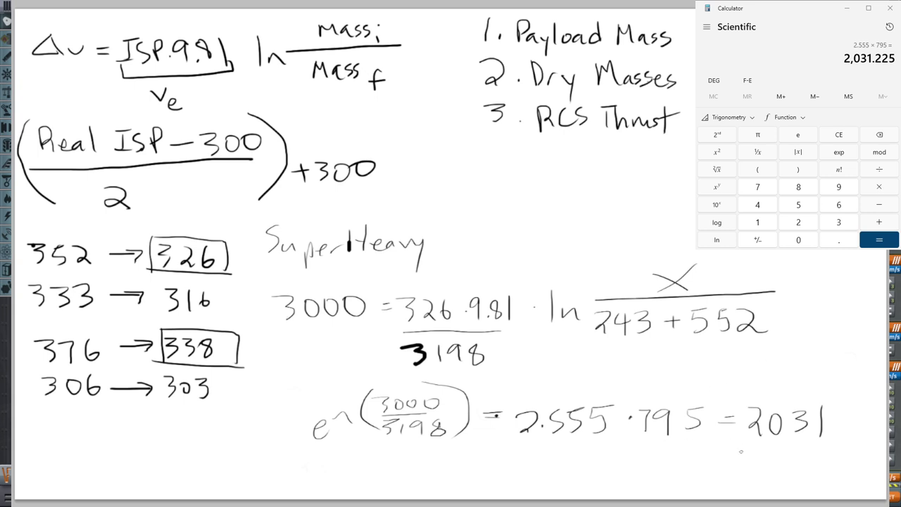
- Handwrite the subtraction of 795 from 2031 below the result and calculate 2031 - 795
{"action": "mouse_move", "coordinate": [742, 444]}
{"action": "left_mouse_down"}
{"action": "mouse_move", "coordinate": [824, 443]}
{"action": "mouse_move", "coordinate": [805, 453]}
{"action": "left_mouse_up"}
{"action": "left_click_drag", "start_coordinate": [547, 465], "coordinate": [558, 480]}
{"action": "mouse_move", "coordinate": [575, 464]}
{"action": "left_mouse_down"}
{"action": "mouse_move", "coordinate": [600, 474]}
{"action": "mouse_move", "coordinate": [592, 483]}
{"action": "left_mouse_up"}
{"action": "mouse_move", "coordinate": [613, 459]}
{"action": "left_mouse_down"}
{"action": "mouse_move", "coordinate": [613, 480]}
{"action": "mouse_move", "coordinate": [645, 472]}
{"action": "mouse_move", "coordinate": [658, 482]}
{"action": "mouse_move", "coordinate": [675, 466]}
{"action": "mouse_move", "coordinate": [678, 482]}
{"action": "mouse_move", "coordinate": [725, 467]}
{"action": "left_mouse_up"}
{"action": "mouse_move", "coordinate": [713, 476]}
{"action": "left_mouse_down"}
{"action": "mouse_move", "coordinate": [732, 484]}
{"action": "mouse_move", "coordinate": [789, 482]}
{"action": "left_mouse_up"}
{"action": "type", "text": "2031-795 ="}
{"action": "key", "text": "Return"}
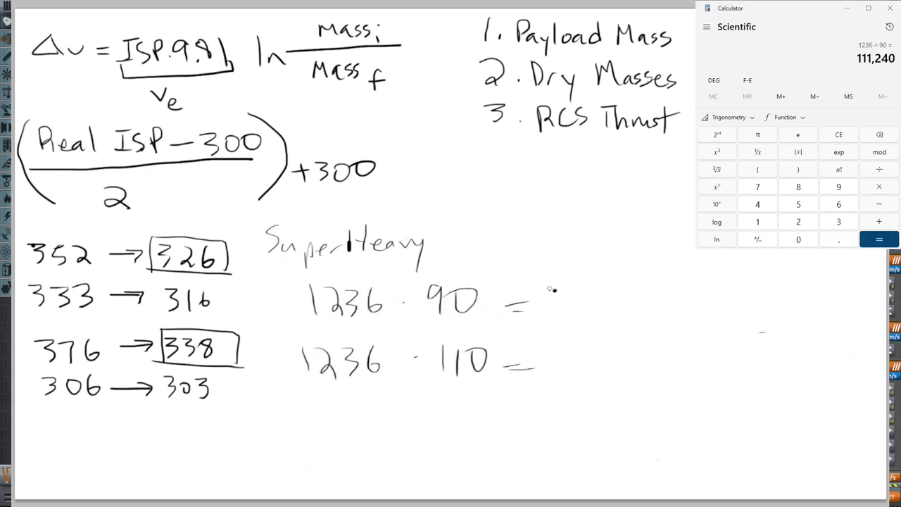
- Handwrite 111240 as the result of the 1236 · 90 line under SuperHeavy
{"action": "mouse_move", "coordinate": [550, 284]}
{"action": "left_mouse_down"}
{"action": "mouse_move", "coordinate": [550, 324]}
{"action": "mouse_move", "coordinate": [567, 324]}
{"action": "left_mouse_up"}
{"action": "mouse_move", "coordinate": [582, 286]}
{"action": "left_mouse_down"}
{"action": "mouse_move", "coordinate": [583, 324]}
{"action": "mouse_move", "coordinate": [614, 314]}
{"action": "mouse_move", "coordinate": [610, 323]}
{"action": "left_mouse_up"}
{"action": "mouse_move", "coordinate": [634, 291]}
{"action": "left_mouse_down"}
{"action": "mouse_move", "coordinate": [646, 307]}
{"action": "mouse_move", "coordinate": [639, 322]}
{"action": "left_mouse_up"}
{"action": "left_click_drag", "start_coordinate": [657, 298], "coordinate": [666, 299]}
- Calculate 1236 × 110 and handwrite 135960 as the result of the second SuperHeavy line
{"action": "type", "text": "1236*110"}
{"action": "key", "text": "Return"}
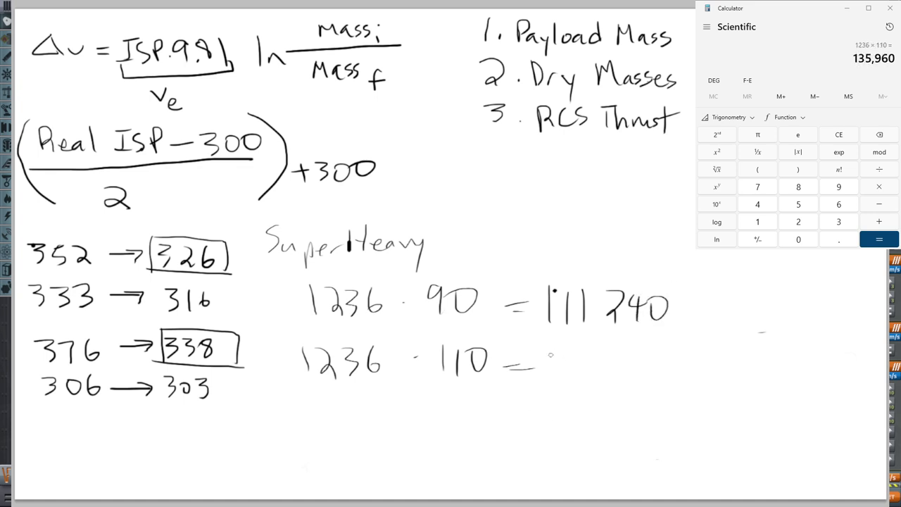
{"action": "left_click_drag", "start_coordinate": [556, 356], "coordinate": [553, 387]}
{"action": "mouse_move", "coordinate": [562, 357]}
{"action": "left_mouse_down"}
{"action": "mouse_move", "coordinate": [576, 358]}
{"action": "mouse_move", "coordinate": [565, 386]}
{"action": "left_mouse_up"}
{"action": "mouse_move", "coordinate": [598, 355]}
{"action": "left_mouse_down"}
{"action": "mouse_move", "coordinate": [585, 361]}
{"action": "mouse_move", "coordinate": [588, 384]}
{"action": "left_mouse_up"}
{"action": "mouse_move", "coordinate": [618, 353]}
{"action": "left_mouse_down"}
{"action": "mouse_move", "coordinate": [610, 357]}
{"action": "mouse_move", "coordinate": [623, 388]}
{"action": "left_mouse_up"}
{"action": "mouse_move", "coordinate": [647, 351]}
{"action": "left_mouse_down"}
{"action": "mouse_move", "coordinate": [632, 376]}
{"action": "mouse_move", "coordinate": [675, 360]}
{"action": "left_mouse_up"}
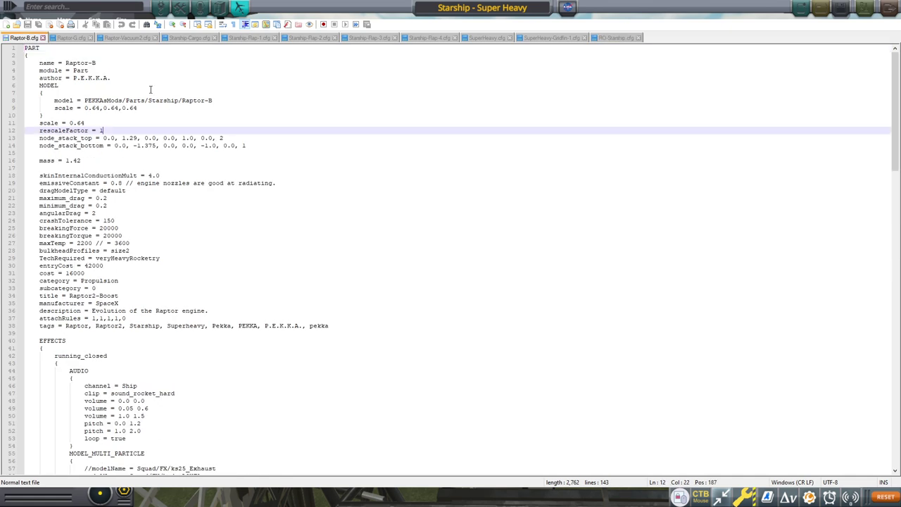
- Switch to Raptor-B.cfg in the text editor and examine its model path, scale, rescale factor and stack nodes
{"action": "left_click", "coordinate": [134, 79]}
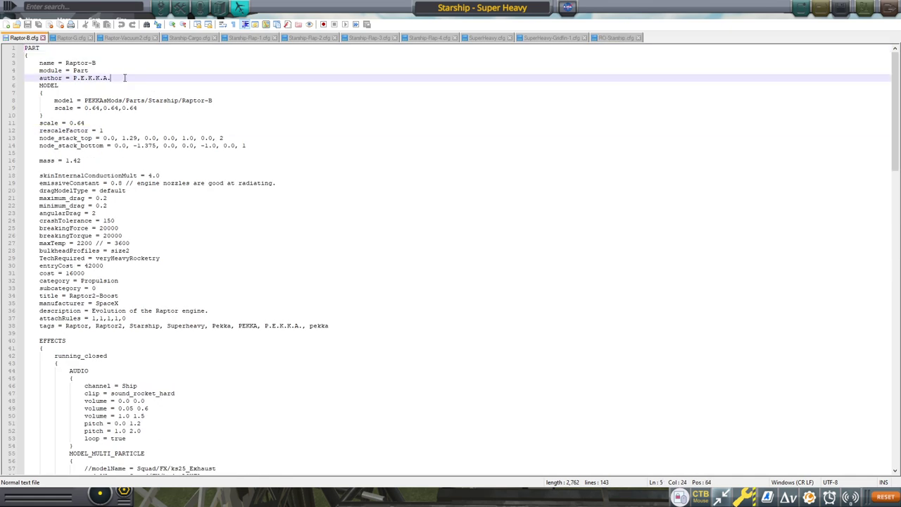
{"action": "left_click", "coordinate": [173, 138]}
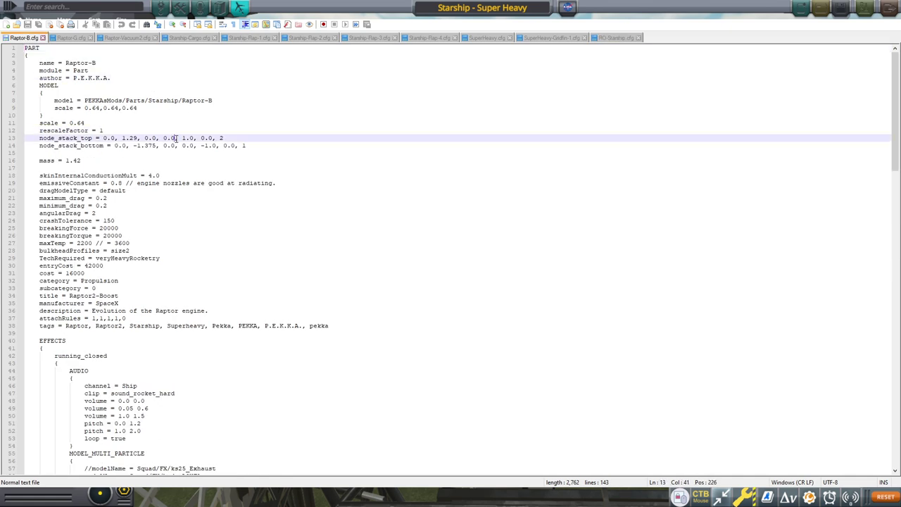
{"action": "left_click", "coordinate": [125, 114]}
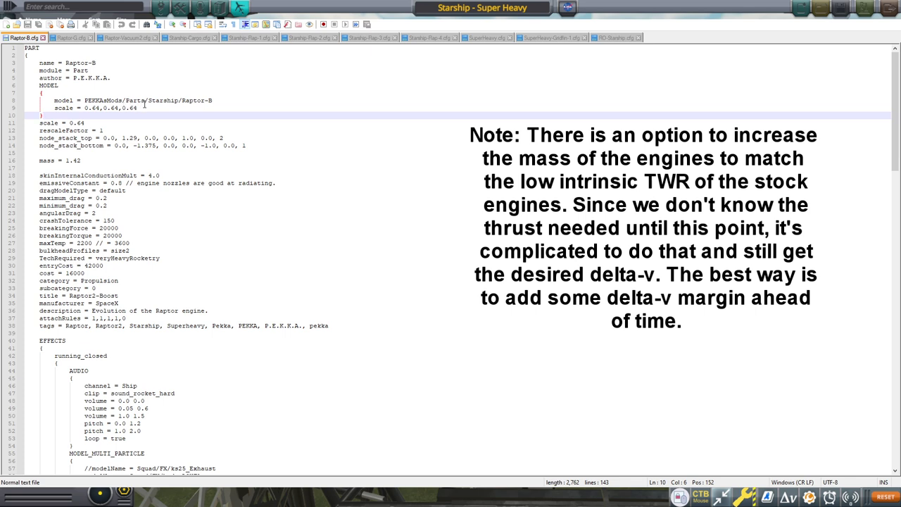
{"action": "left_click", "coordinate": [94, 108]}
{"action": "left_click", "coordinate": [129, 108]}
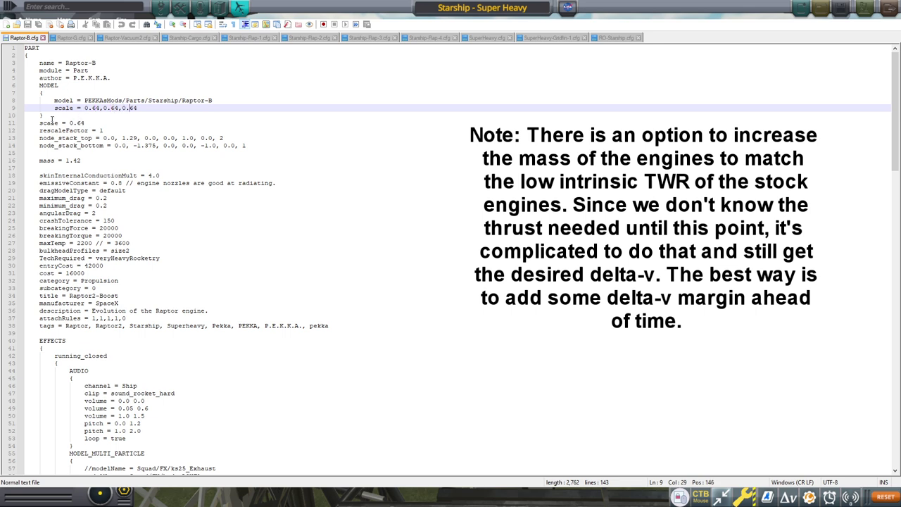
{"action": "mouse_move", "coordinate": [43, 123]}
{"action": "left_mouse_down"}
{"action": "mouse_move", "coordinate": [103, 130]}
{"action": "mouse_move", "coordinate": [41, 129]}
{"action": "left_mouse_up"}
{"action": "left_click", "coordinate": [147, 145]}
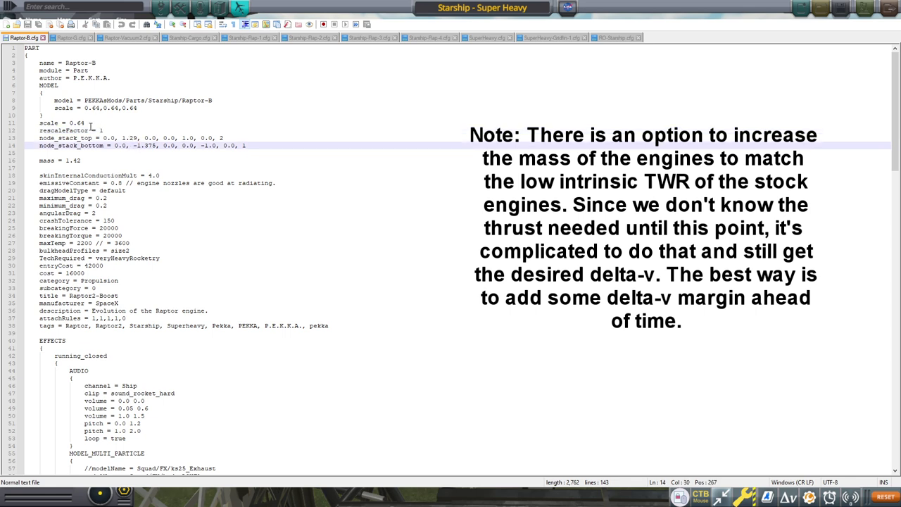
- Examine the drag, temperature, bulkhead, cost and description properties of the Raptor-B part
{"action": "left_click", "coordinate": [131, 199]}
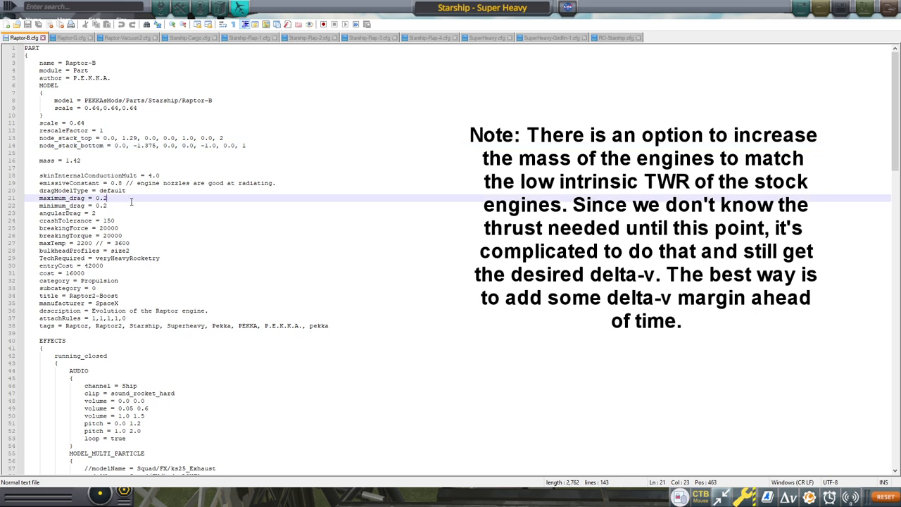
{"action": "left_click", "coordinate": [162, 253]}
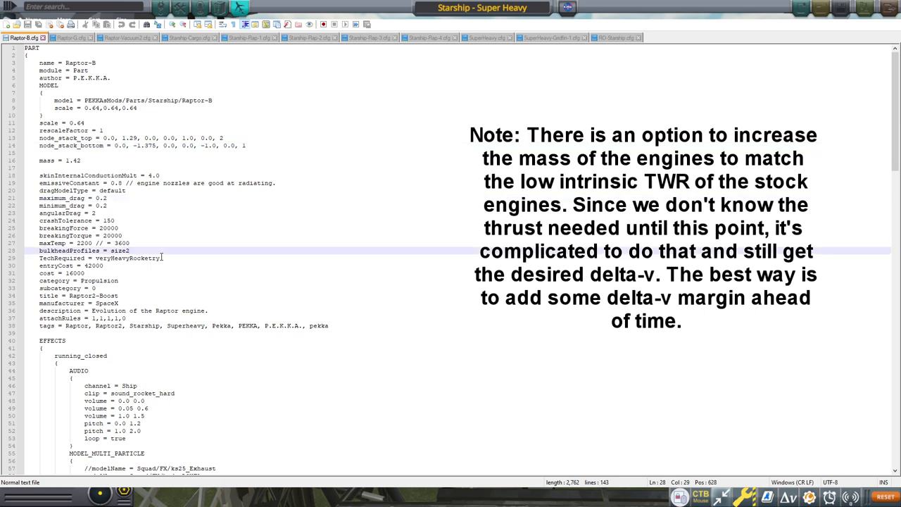
{"action": "scroll", "coordinate": [162, 258], "scroll_direction": "down", "scroll_amount": 1}
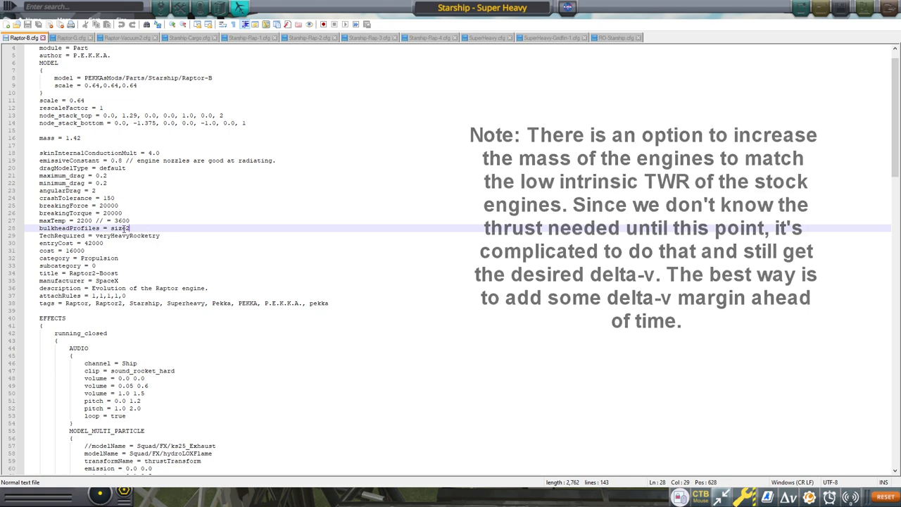
{"action": "left_click", "coordinate": [89, 251]}
{"action": "scroll", "coordinate": [90, 211], "scroll_direction": "down", "scroll_amount": 3}
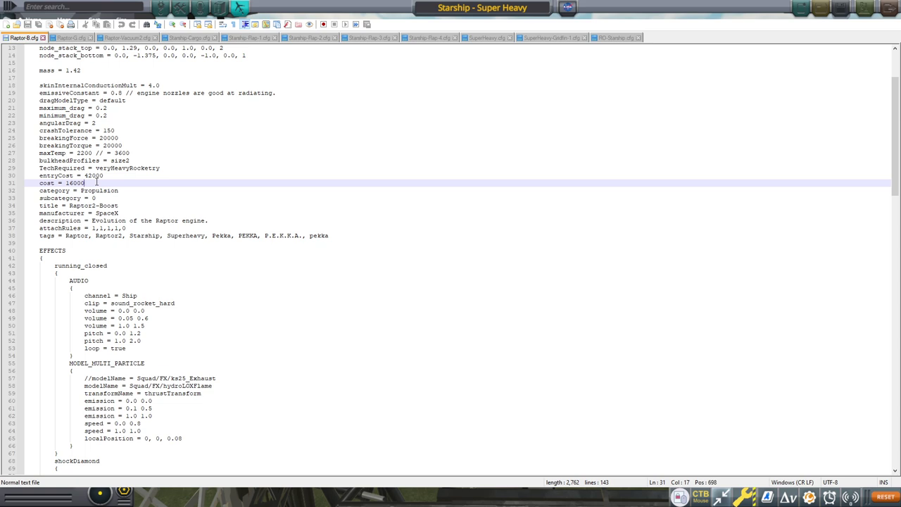
{"action": "left_click", "coordinate": [203, 228]}
{"action": "left_click", "coordinate": [208, 287]}
- Read through the Raptor-B effects to the engine module and examine its atmosphereCurve keys, oxidizer ratio and maxThrust
{"action": "scroll", "coordinate": [210, 262], "scroll_direction": "down", "scroll_amount": 3}
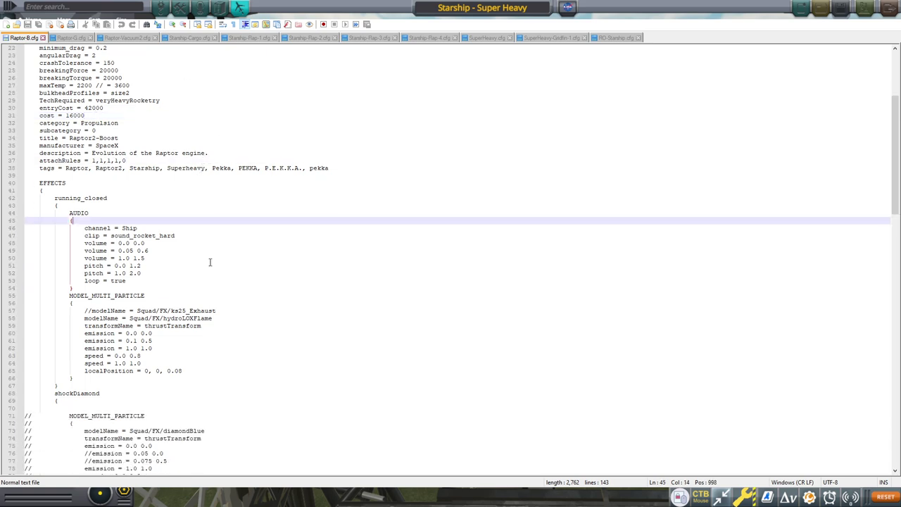
{"action": "scroll", "coordinate": [210, 262], "scroll_direction": "down", "scroll_amount": 4}
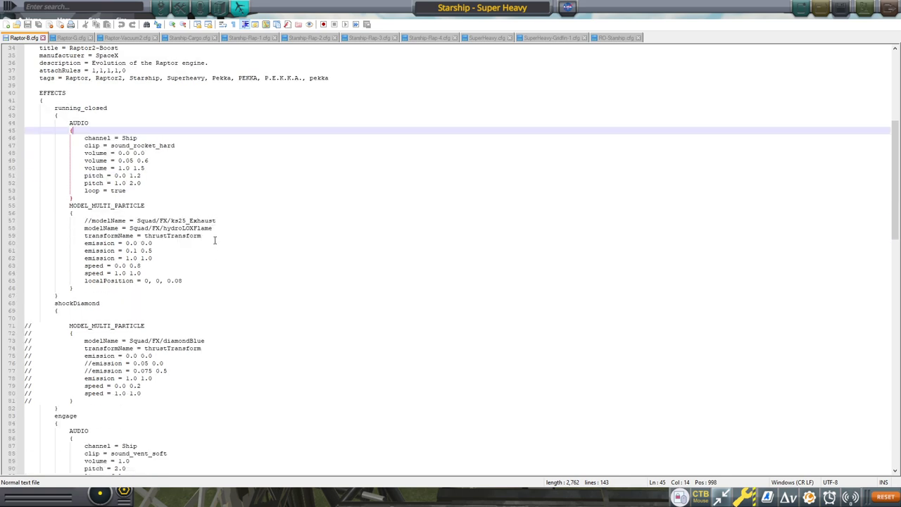
{"action": "scroll", "coordinate": [206, 244], "scroll_direction": "down", "scroll_amount": 19}
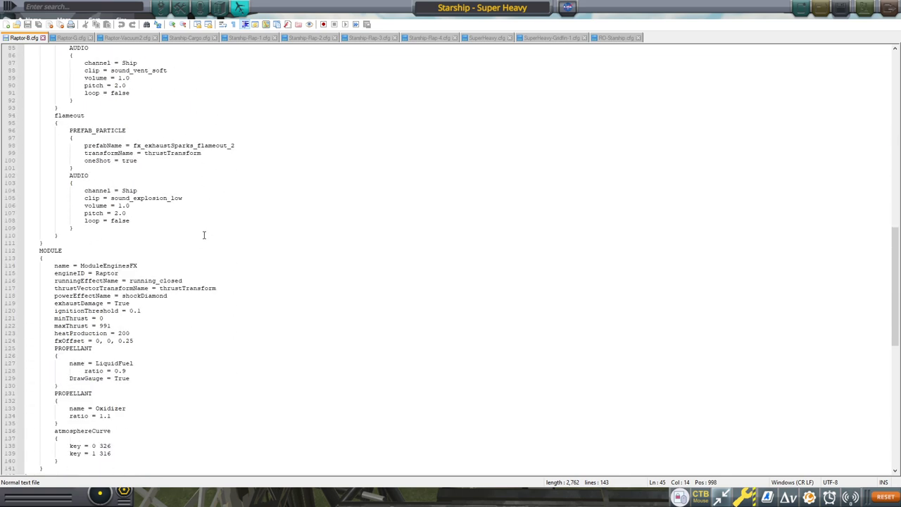
{"action": "scroll", "coordinate": [129, 284], "scroll_direction": "up", "scroll_amount": 1}
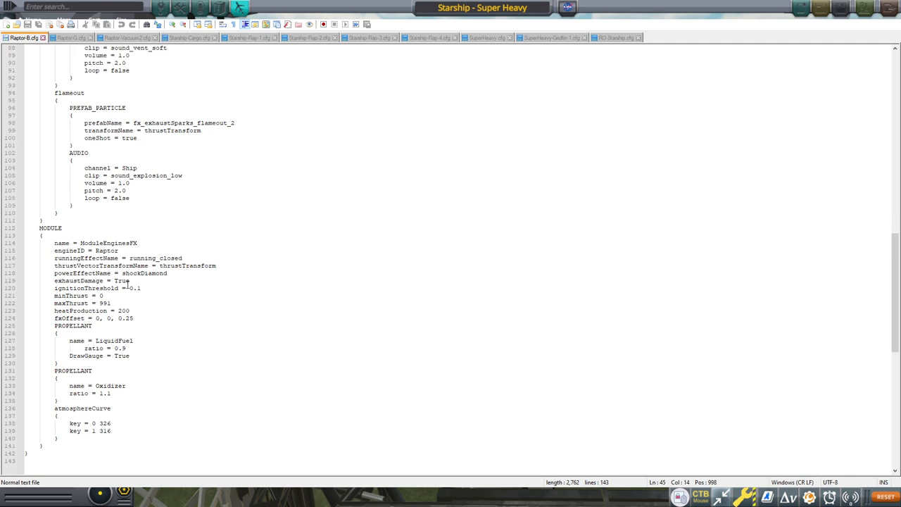
{"action": "scroll", "coordinate": [100, 345], "scroll_direction": "down", "scroll_amount": 3}
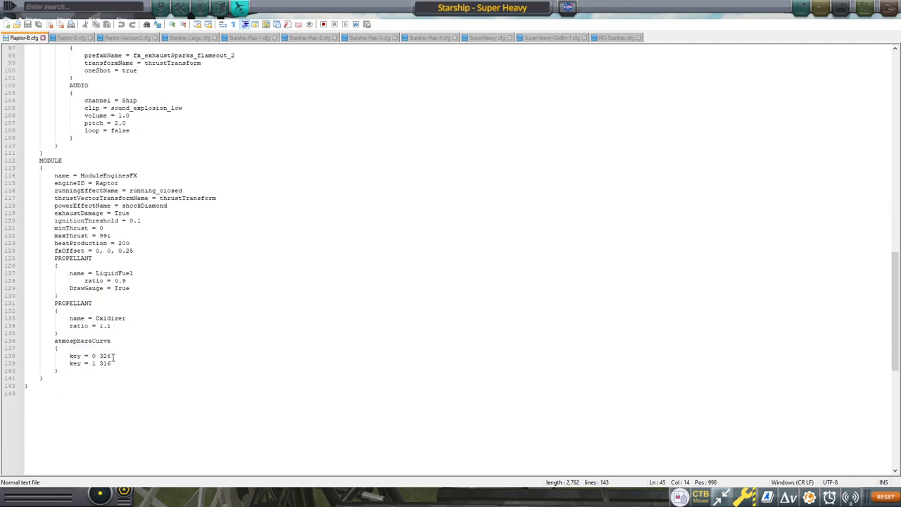
{"action": "double_click", "coordinate": [109, 357]}
{"action": "double_click", "coordinate": [105, 364]}
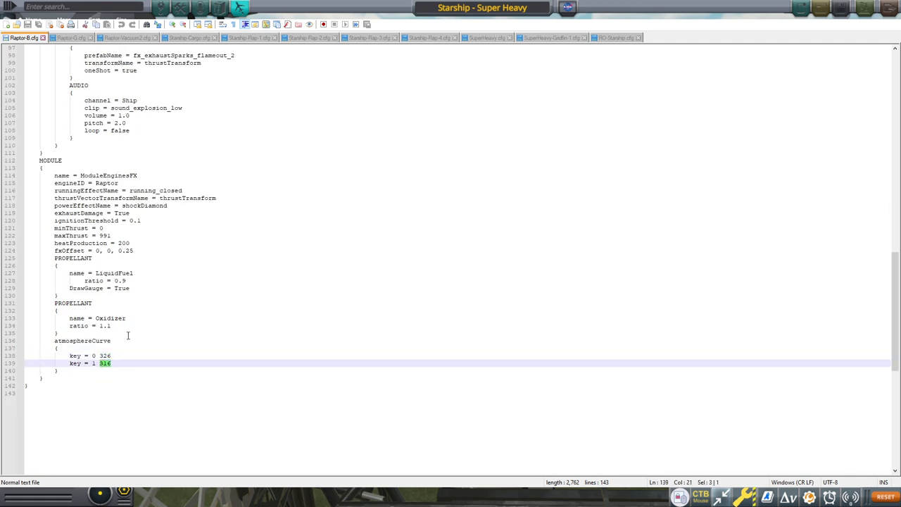
{"action": "left_click", "coordinate": [130, 330]}
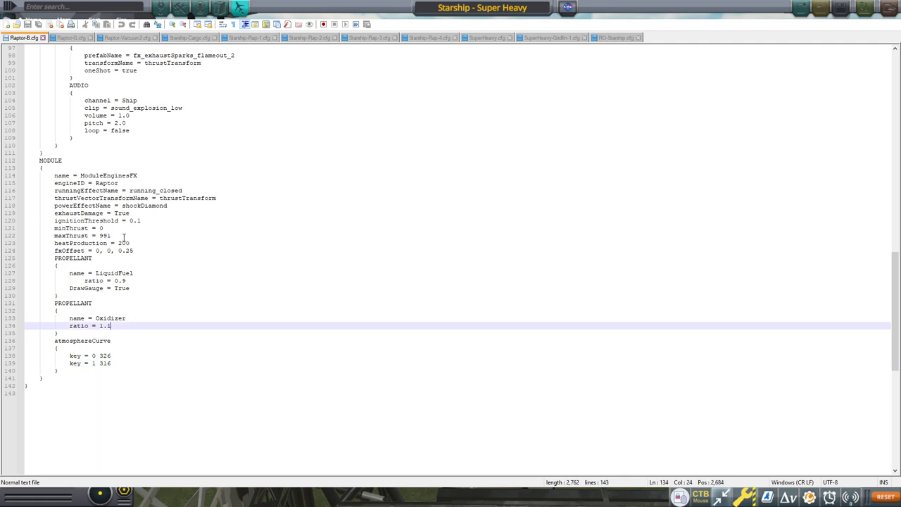
{"action": "left_click_drag", "start_coordinate": [111, 237], "coordinate": [103, 236]}
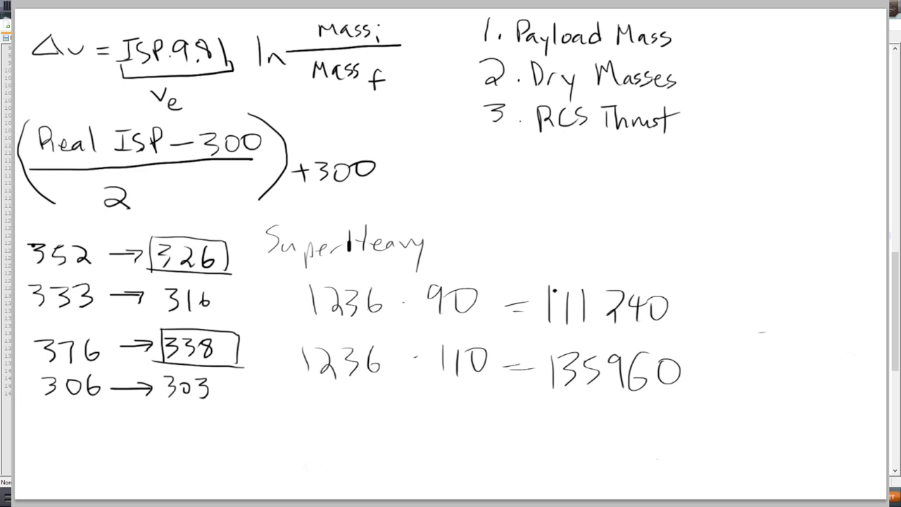
- On the whiteboard, handwrite the fraction 552/6 followed by an equals sign above the SuperHeavy results
{"action": "mouse_move", "coordinate": [559, 198]}
{"action": "left_mouse_down"}
{"action": "mouse_move", "coordinate": [579, 190]}
{"action": "mouse_move", "coordinate": [558, 212]}
{"action": "mouse_move", "coordinate": [572, 223]}
{"action": "mouse_move", "coordinate": [590, 220]}
{"action": "mouse_move", "coordinate": [610, 194]}
{"action": "left_mouse_up"}
{"action": "mouse_move", "coordinate": [610, 199]}
{"action": "left_mouse_down"}
{"action": "mouse_move", "coordinate": [621, 221]}
{"action": "mouse_move", "coordinate": [636, 222]}
{"action": "left_mouse_up"}
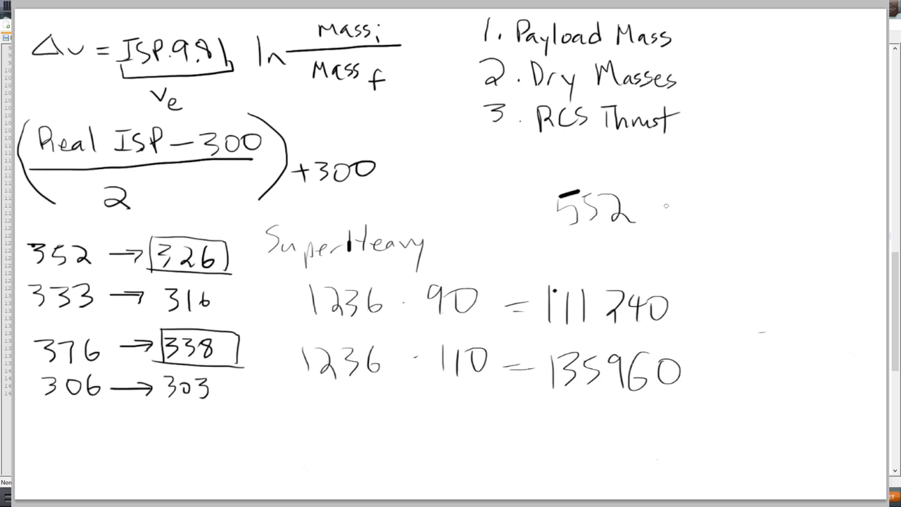
{"action": "left_click_drag", "start_coordinate": [553, 233], "coordinate": [631, 225]}
{"action": "left_click_drag", "start_coordinate": [591, 238], "coordinate": [586, 254]}
{"action": "left_click_drag", "start_coordinate": [640, 226], "coordinate": [654, 222]}
{"action": "left_click_drag", "start_coordinate": [638, 233], "coordinate": [659, 229]}
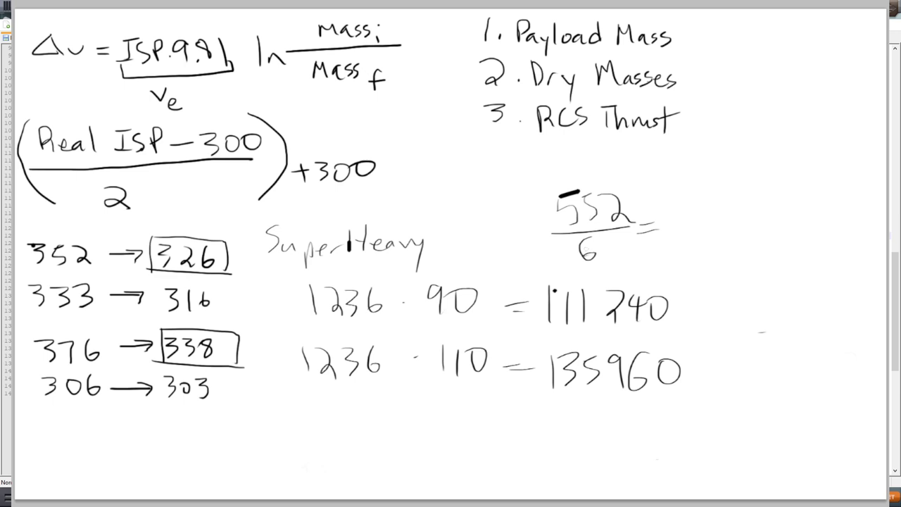
- Handwrite "92 · 9.81 =" after the 552/6 fraction
{"action": "mouse_move", "coordinate": [685, 207]}
{"action": "left_mouse_down"}
{"action": "mouse_move", "coordinate": [682, 235]}
{"action": "mouse_move", "coordinate": [709, 234]}
{"action": "left_mouse_up"}
{"action": "left_click", "coordinate": [723, 221]}
{"action": "mouse_move", "coordinate": [747, 210]}
{"action": "left_mouse_down"}
{"action": "mouse_move", "coordinate": [748, 233]}
{"action": "mouse_move", "coordinate": [764, 231]}
{"action": "left_mouse_up"}
{"action": "left_click", "coordinate": [755, 227]}
{"action": "left_click_drag", "start_coordinate": [781, 203], "coordinate": [784, 226]}
{"action": "left_click_drag", "start_coordinate": [803, 213], "coordinate": [814, 217]}
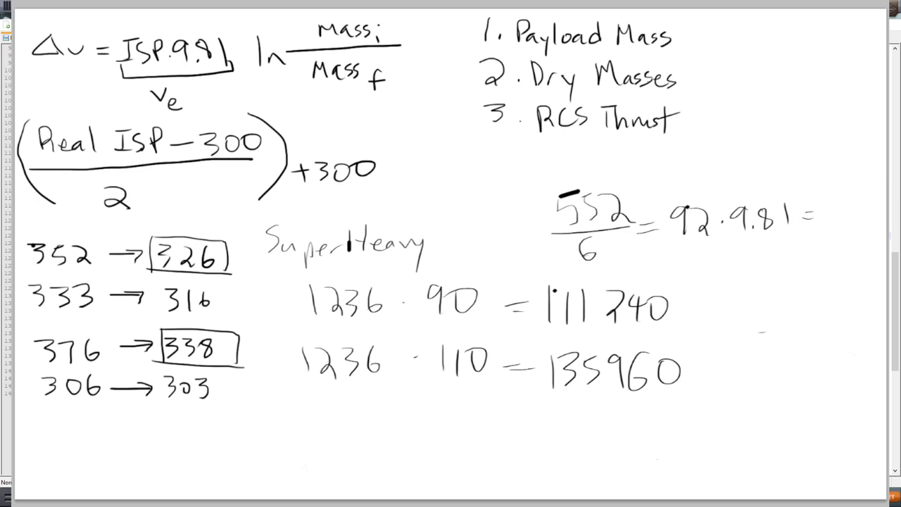
- Handwrite 902kN below the 92 · 9.81 expression as its result
{"action": "left_click_drag", "start_coordinate": [758, 253], "coordinate": [755, 281]}
{"action": "left_click_drag", "start_coordinate": [770, 259], "coordinate": [815, 284]}
{"action": "mouse_move", "coordinate": [820, 283]}
{"action": "left_mouse_down"}
{"action": "mouse_move", "coordinate": [821, 260]}
{"action": "mouse_move", "coordinate": [840, 250]}
{"action": "left_mouse_up"}
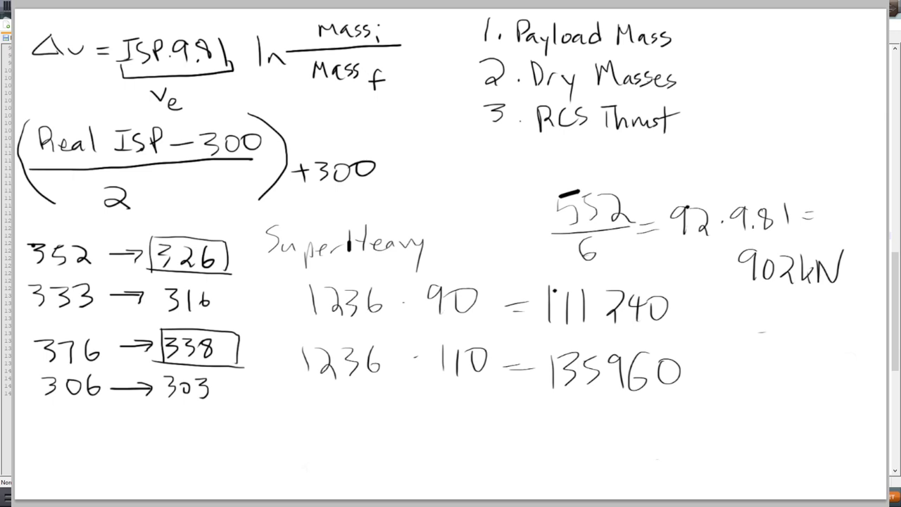
- Return to Raptor-B.cfg in the text editor and examine the maxThrust value of its engine module
{"action": "key", "text": "alt+Tab"}
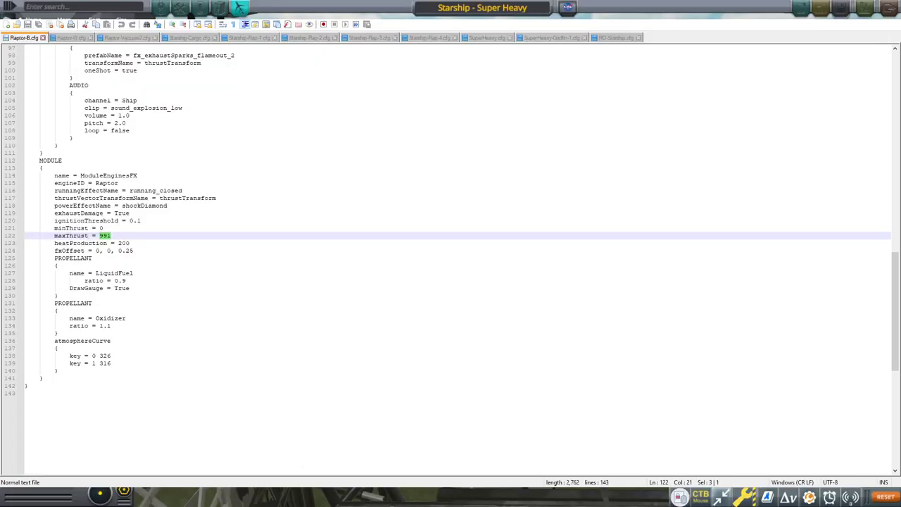
{"action": "left_click", "coordinate": [115, 236]}
{"action": "mouse_move", "coordinate": [116, 235]}
{"action": "left_mouse_down"}
{"action": "mouse_move", "coordinate": [91, 235]}
{"action": "mouse_move", "coordinate": [99, 236]}
{"action": "left_mouse_up"}
{"action": "scroll", "coordinate": [166, 251], "scroll_direction": "up", "scroll_amount": 2}
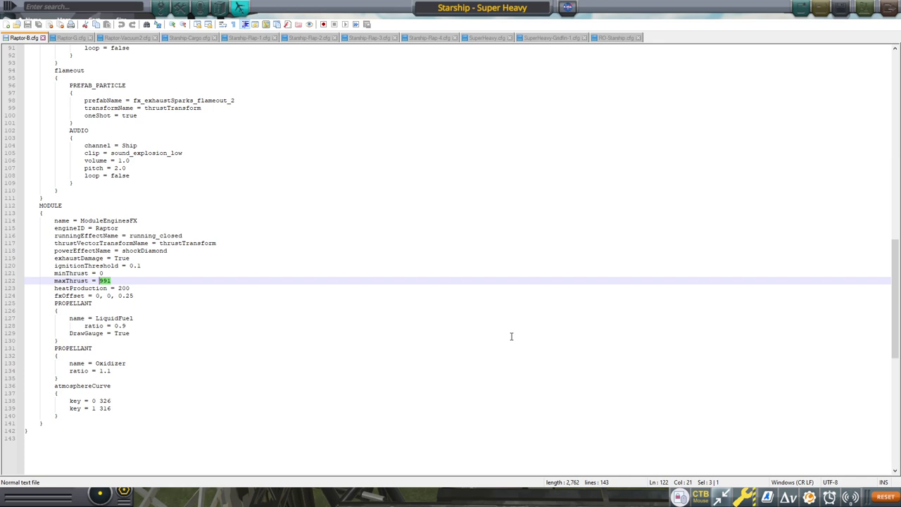
{"action": "left_click", "coordinate": [107, 281]}
- Open Raptor-G.cfg and examine its general part properties, effects and mass
{"action": "left_click", "coordinate": [75, 36]}
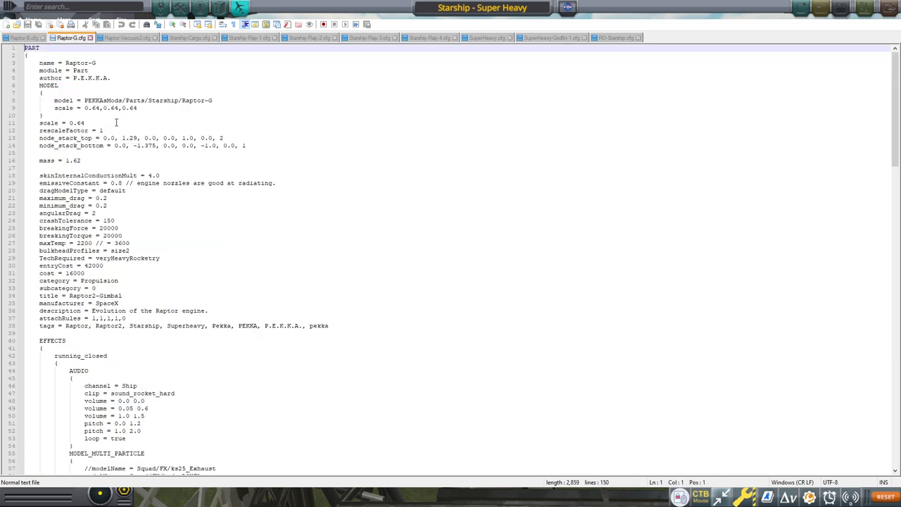
{"action": "left_click", "coordinate": [173, 260]}
{"action": "left_click", "coordinate": [209, 320]}
{"action": "scroll", "coordinate": [209, 319], "scroll_direction": "down", "scroll_amount": 3}
{"action": "scroll", "coordinate": [209, 320], "scroll_direction": "down", "scroll_amount": 11}
{"action": "scroll", "coordinate": [207, 316], "scroll_direction": "up", "scroll_amount": 13}
{"action": "left_click", "coordinate": [99, 138]}
- Examine the thrust, propellant ratios, atmosphereCurve and gimbal module at the end of Raptor-G.cfg
{"action": "scroll", "coordinate": [226, 272], "scroll_direction": "down", "scroll_amount": 20}
{"action": "scroll", "coordinate": [227, 274], "scroll_direction": "down", "scroll_amount": 10}
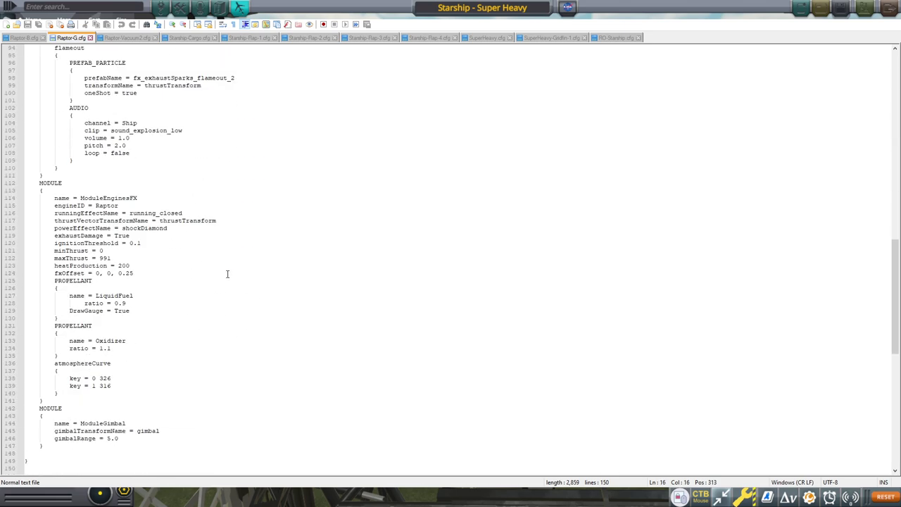
{"action": "left_click", "coordinate": [139, 194]}
{"action": "left_click", "coordinate": [135, 265]}
{"action": "left_click", "coordinate": [139, 328]}
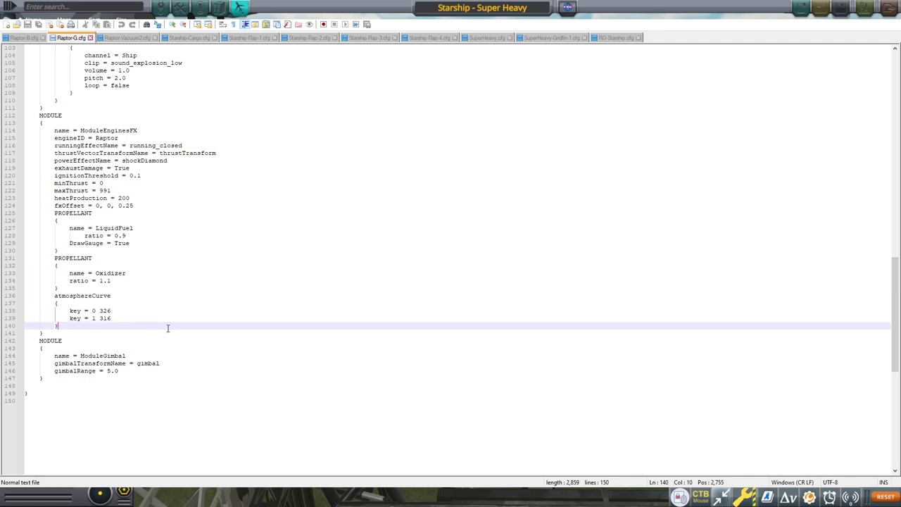
- Open Raptor-Vacuum2.cfg and examine its mass, maxThrust and vacuum ISP key
{"action": "left_click", "coordinate": [104, 38]}
{"action": "left_click", "coordinate": [151, 146]}
{"action": "left_click", "coordinate": [94, 160]}
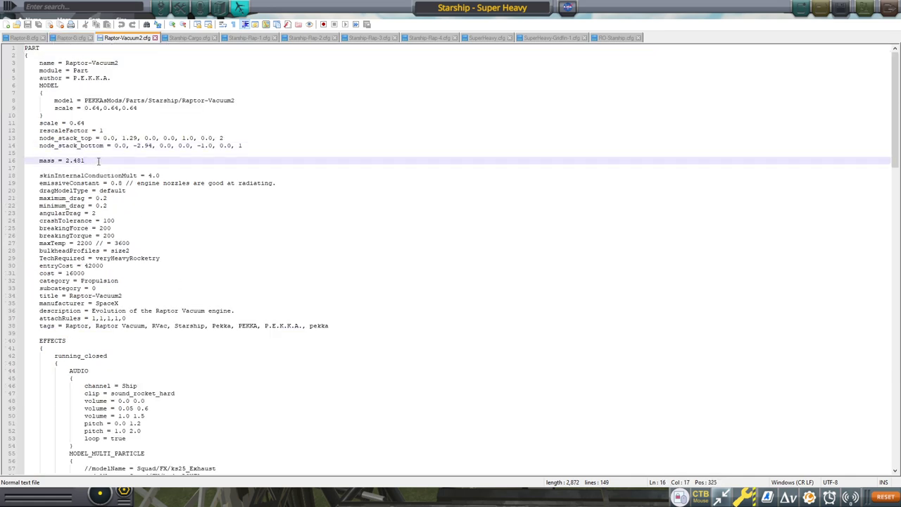
{"action": "scroll", "coordinate": [123, 121], "scroll_direction": "down", "scroll_amount": 10}
{"action": "scroll", "coordinate": [123, 121], "scroll_direction": "down", "scroll_amount": 20}
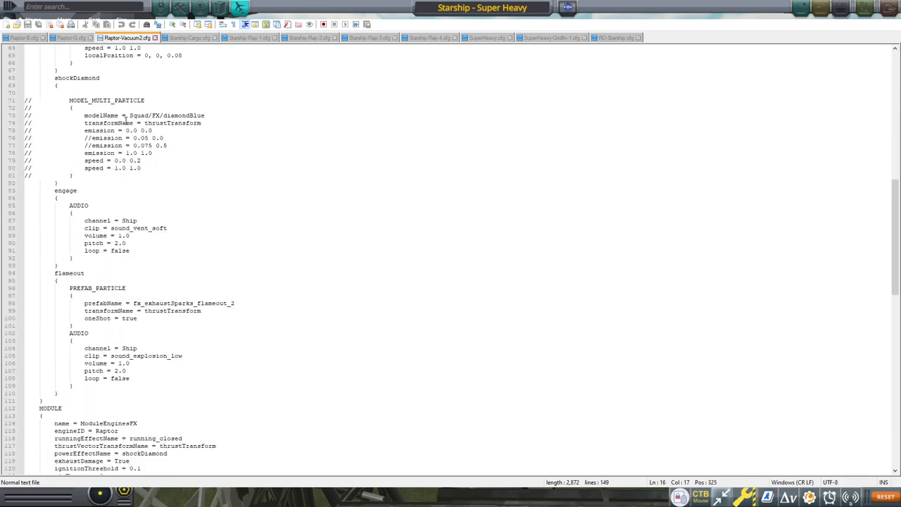
{"action": "left_click", "coordinate": [119, 258]}
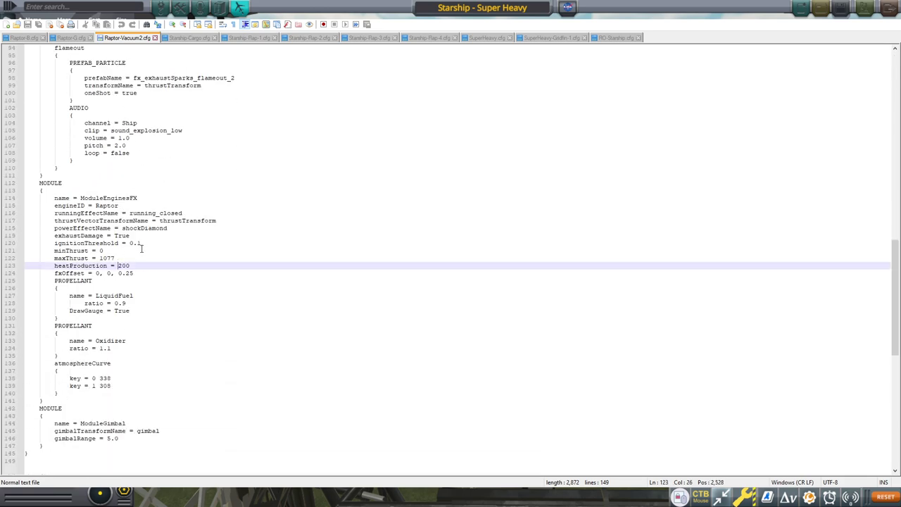
{"action": "left_click", "coordinate": [111, 378]}
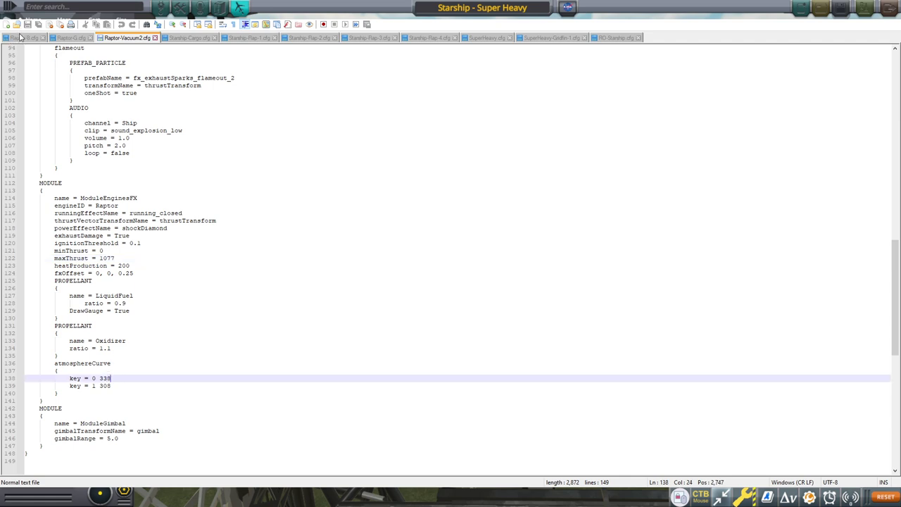
- Examine the LiquidFuel and Oxidizer ratios in the Raptor-Vacuum2 engine module
{"action": "left_click", "coordinate": [150, 203]}
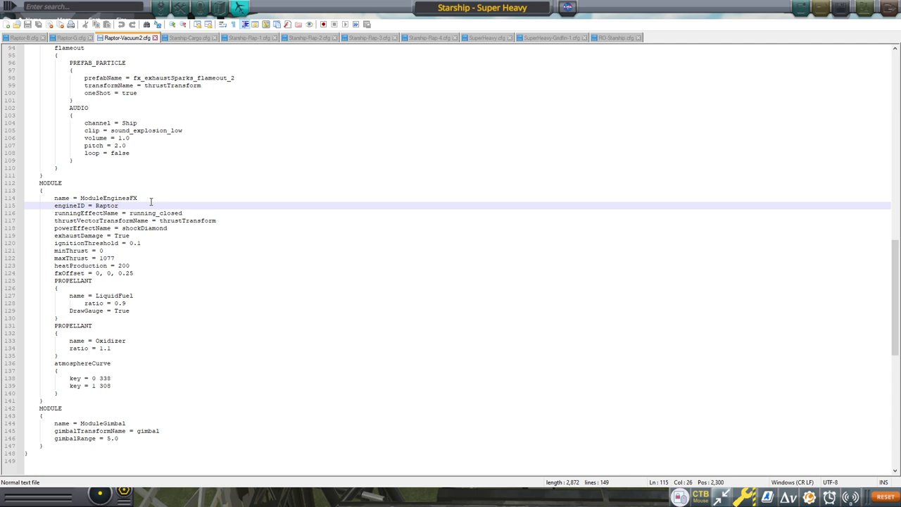
{"action": "left_click", "coordinate": [157, 296]}
{"action": "left_click", "coordinate": [139, 303]}
{"action": "left_click", "coordinate": [118, 348]}
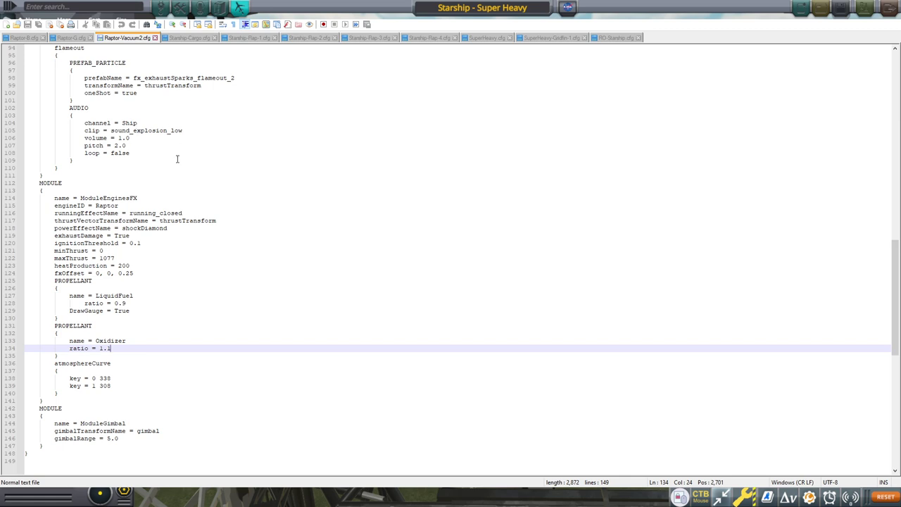
- Open Starship-Cargo.cfg and examine its stack nodes, command modules and resource blocks
{"action": "left_click", "coordinate": [187, 38]}
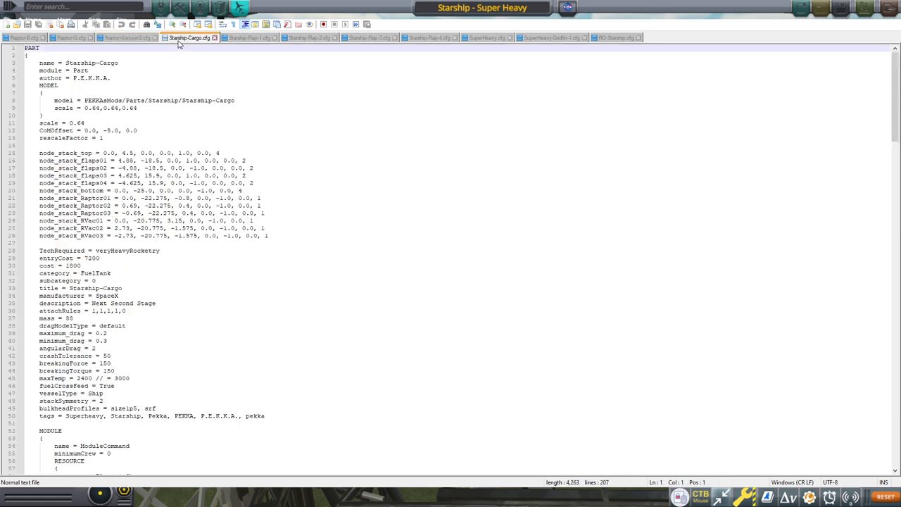
{"action": "left_click", "coordinate": [188, 191]}
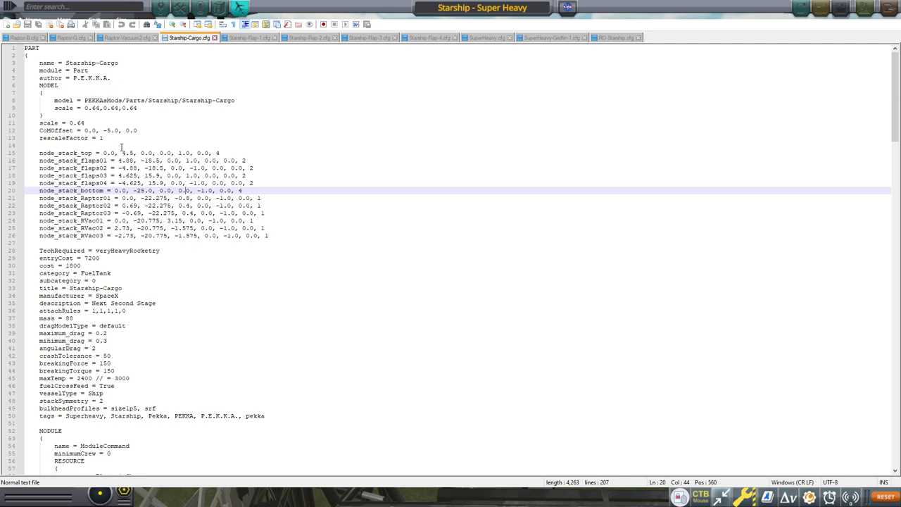
{"action": "left_click", "coordinate": [155, 213]}
{"action": "scroll", "coordinate": [155, 210], "scroll_direction": "down", "scroll_amount": 11}
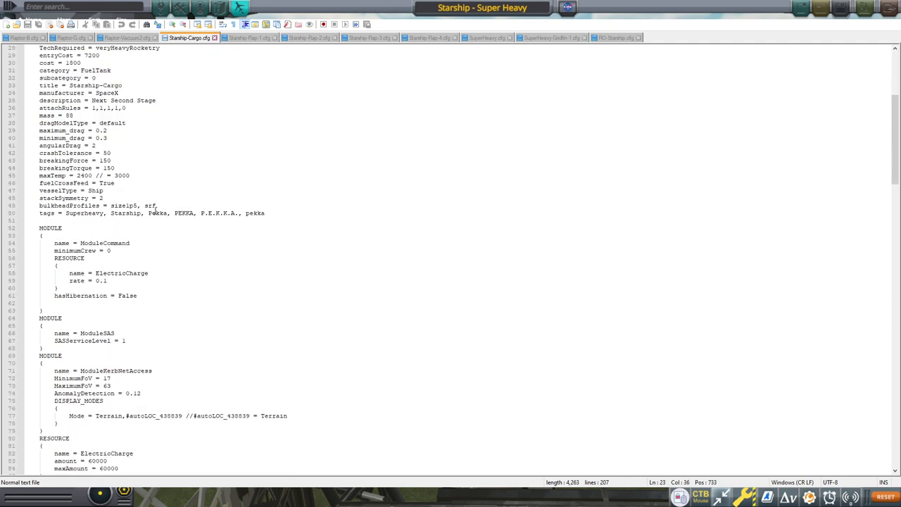
{"action": "scroll", "coordinate": [155, 210], "scroll_direction": "down", "scroll_amount": 5}
{"action": "scroll", "coordinate": [155, 211], "scroll_direction": "down", "scroll_amount": 6}
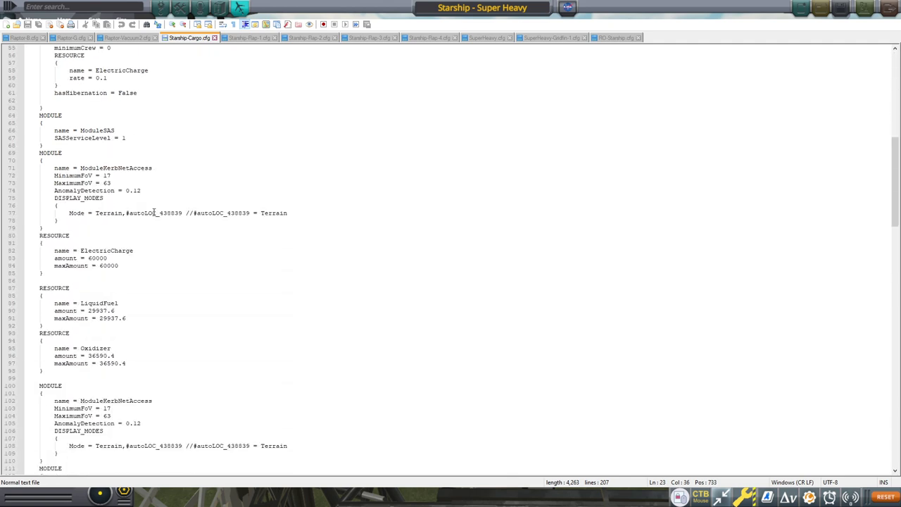
- Examine the general part properties of Starship-Cargo, from TechRequired and costs to mass, drag and breaking limits
{"action": "left_click", "coordinate": [136, 185]}
{"action": "left_click", "coordinate": [131, 213]}
{"action": "scroll", "coordinate": [132, 215], "scroll_direction": "up", "scroll_amount": 16}
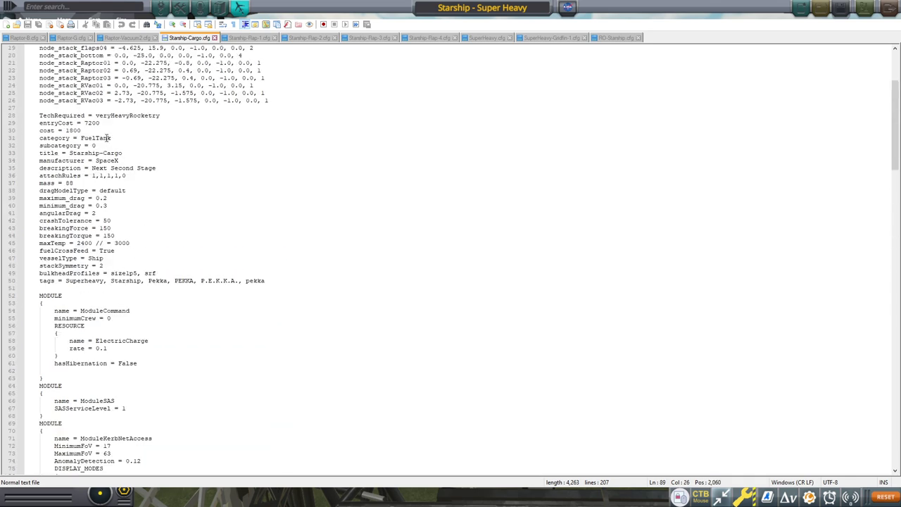
{"action": "left_click", "coordinate": [105, 124]}
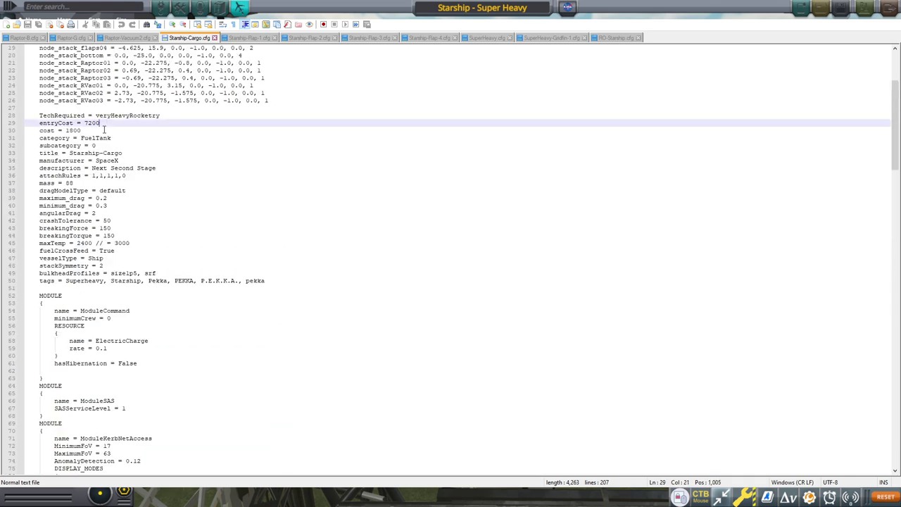
{"action": "left_click", "coordinate": [219, 235]}
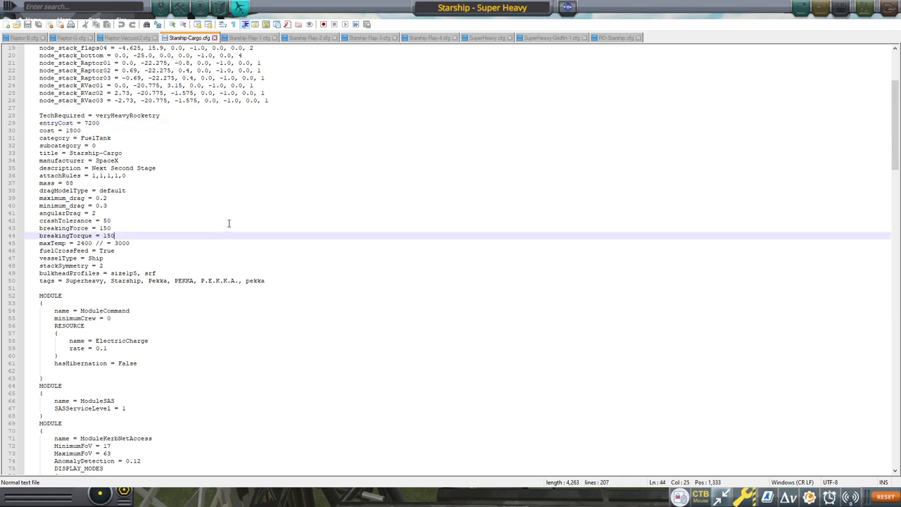
{"action": "scroll", "coordinate": [217, 226], "scroll_direction": "down", "scroll_amount": 5}
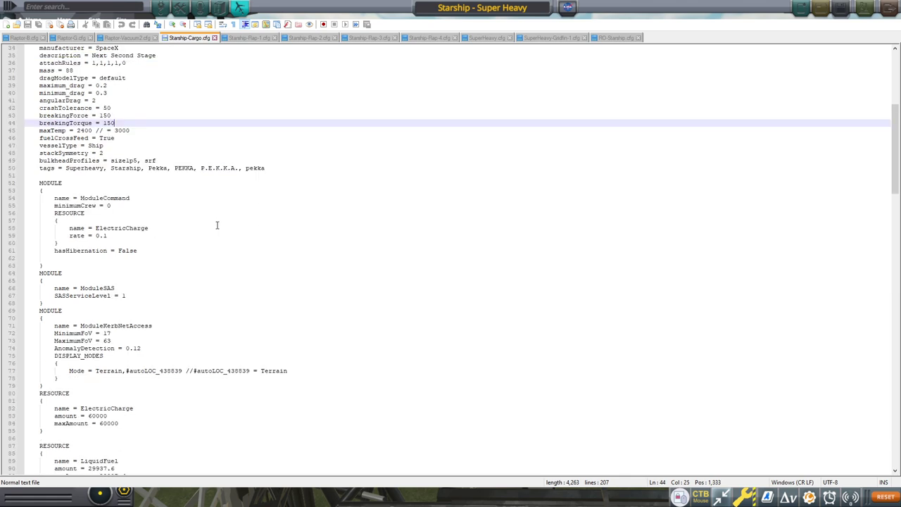
{"action": "scroll", "coordinate": [217, 226], "scroll_direction": "up", "scroll_amount": 5}
{"action": "left_click_drag", "start_coordinate": [91, 116], "coordinate": [117, 117]}
{"action": "left_click", "coordinate": [163, 121]}
{"action": "left_click", "coordinate": [154, 204]}
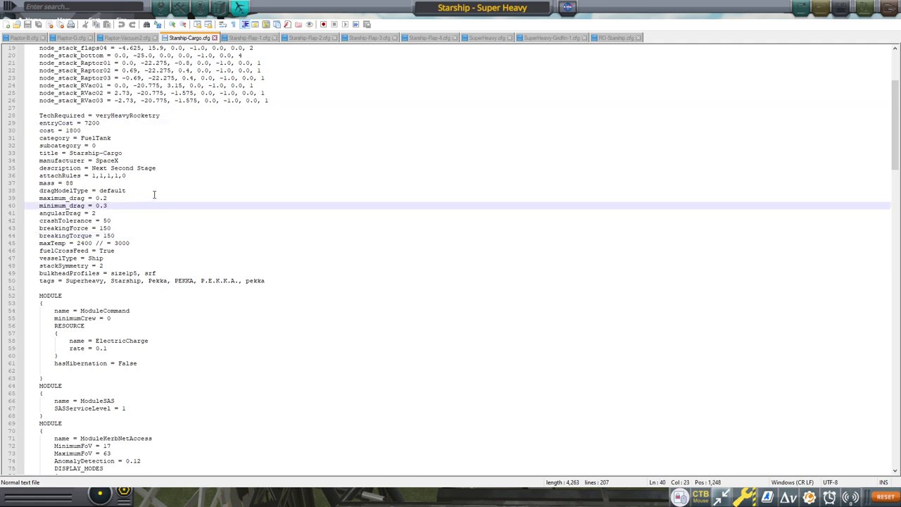
- Examine the LiquidFuel and Oxidizer amount and maxAmount values in Starship-Cargo.cfg
{"action": "scroll", "coordinate": [152, 212], "scroll_direction": "down", "scroll_amount": 12}
{"action": "scroll", "coordinate": [149, 221], "scroll_direction": "down", "scroll_amount": 3}
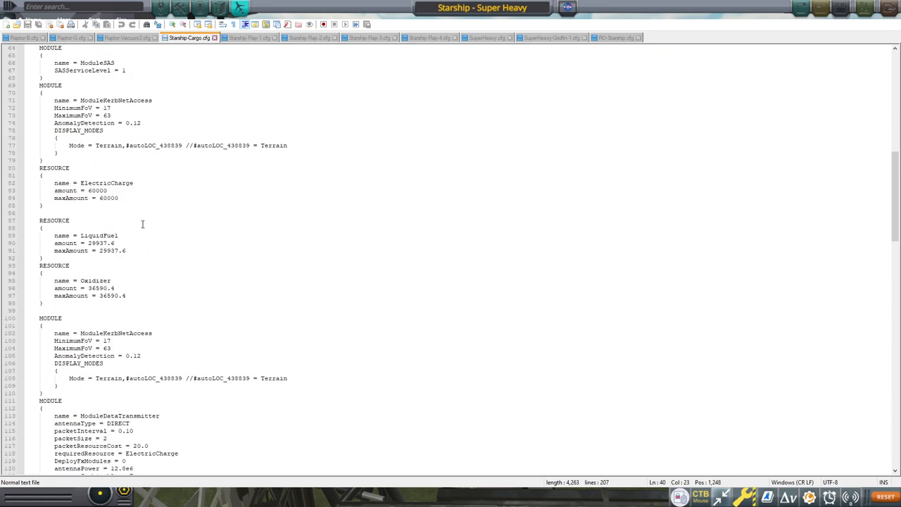
{"action": "left_click", "coordinate": [127, 243]}
{"action": "left_click", "coordinate": [127, 251]}
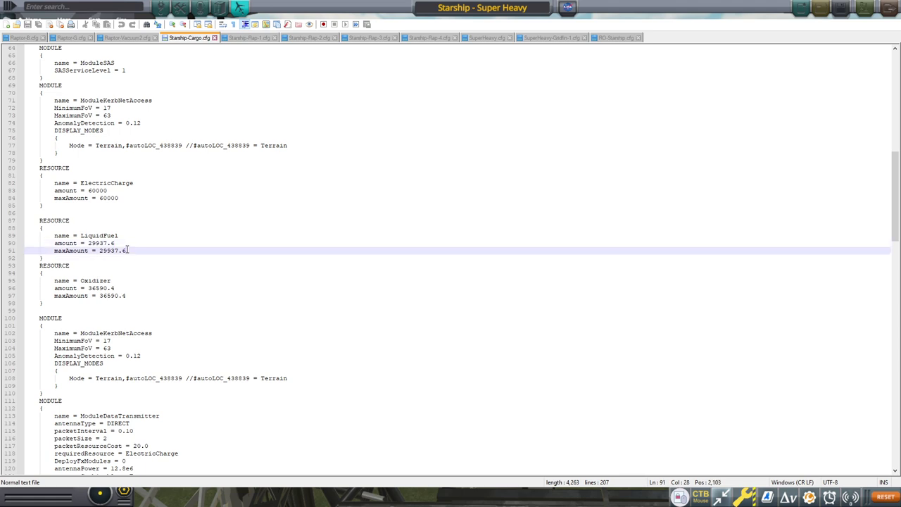
{"action": "left_click", "coordinate": [115, 243]}
{"action": "left_click", "coordinate": [142, 251]}
{"action": "left_click", "coordinate": [125, 288]}
{"action": "left_click", "coordinate": [131, 295]}
{"action": "scroll", "coordinate": [132, 292], "scroll_direction": "down", "scroll_amount": 2}
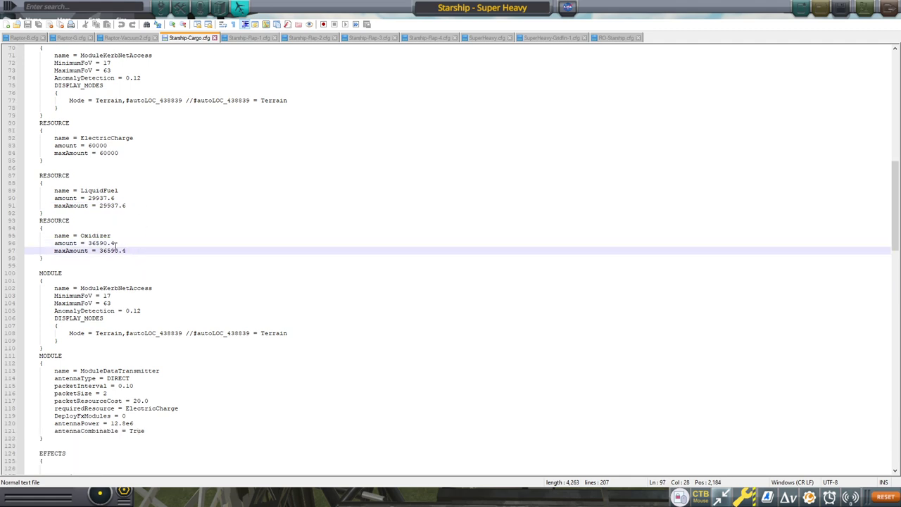
- Examine the RCS, cargo bay door animation and reaction wheel modules at the end of Starship-Cargo.cfg
{"action": "left_click", "coordinate": [151, 311]}
{"action": "scroll", "coordinate": [154, 303], "scroll_direction": "down", "scroll_amount": 13}
{"action": "scroll", "coordinate": [155, 294], "scroll_direction": "down", "scroll_amount": 11}
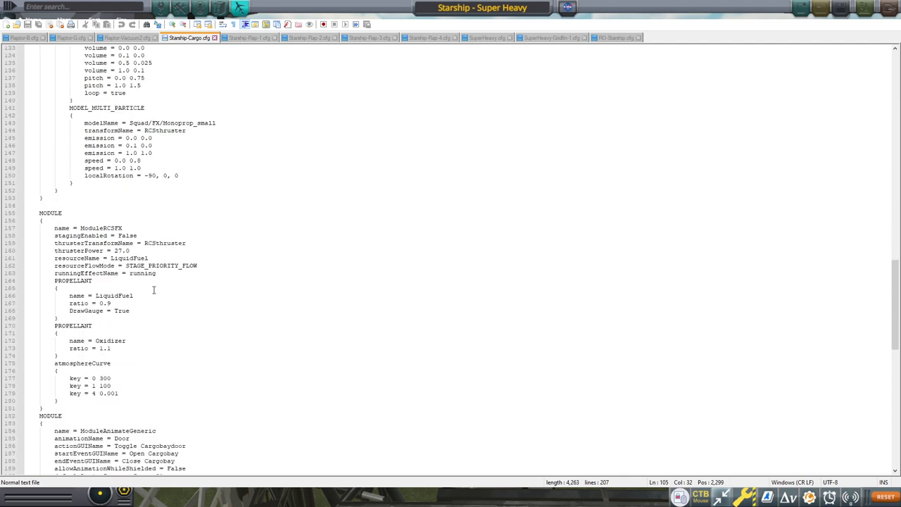
{"action": "left_click", "coordinate": [167, 222]}
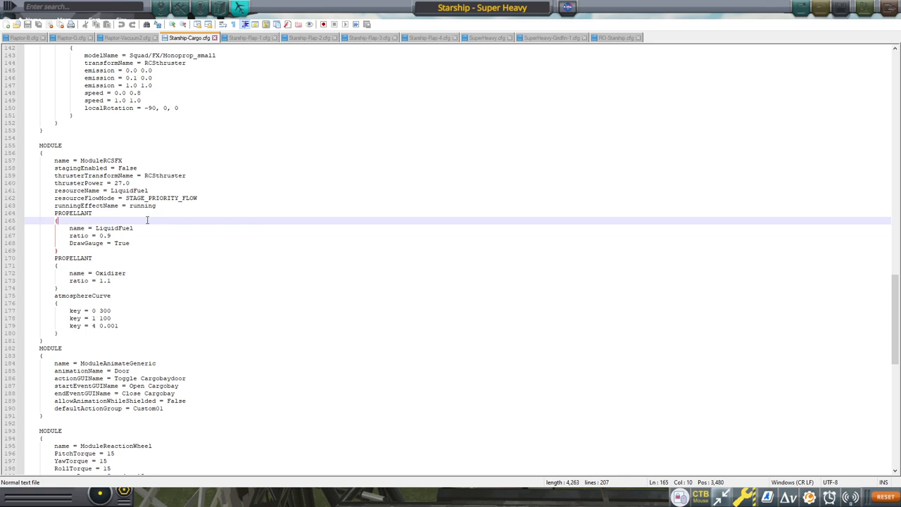
{"action": "scroll", "coordinate": [145, 220], "scroll_direction": "down", "scroll_amount": 7}
{"action": "scroll", "coordinate": [143, 221], "scroll_direction": "down", "scroll_amount": 1}
{"action": "left_click", "coordinate": [125, 281]}
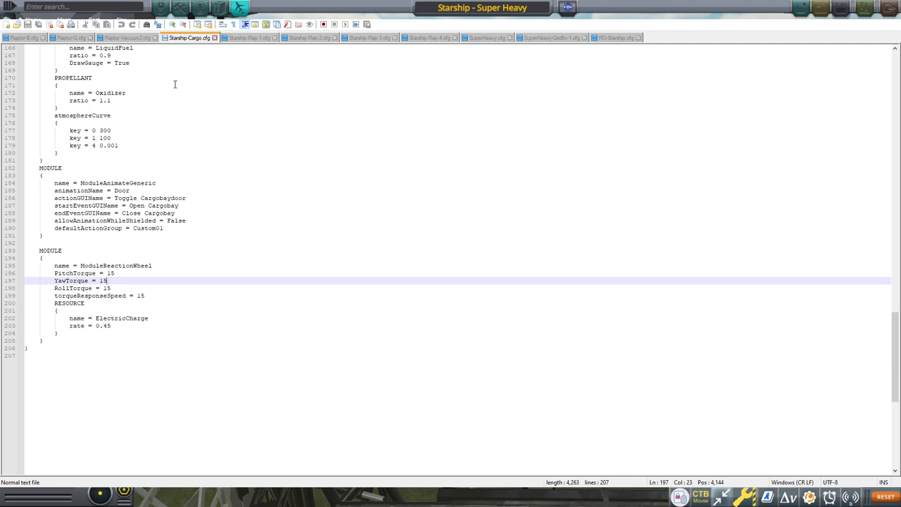
- Open Starship-Flap-1.cfg and examine its part properties and the deflectionLiftCoeff of the control surface module
{"action": "left_click", "coordinate": [251, 38]}
{"action": "left_click", "coordinate": [218, 125]}
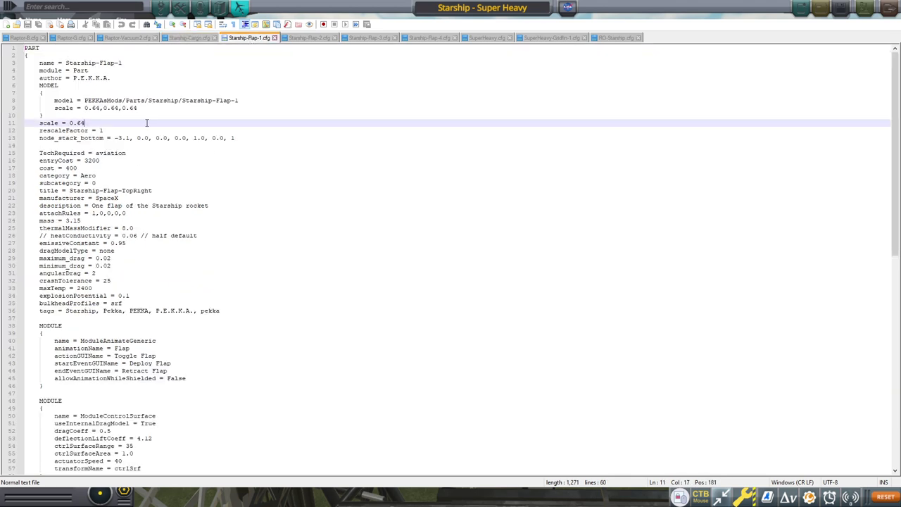
{"action": "scroll", "coordinate": [179, 124], "scroll_direction": "down", "scroll_amount": 5}
{"action": "left_click", "coordinate": [167, 324]}
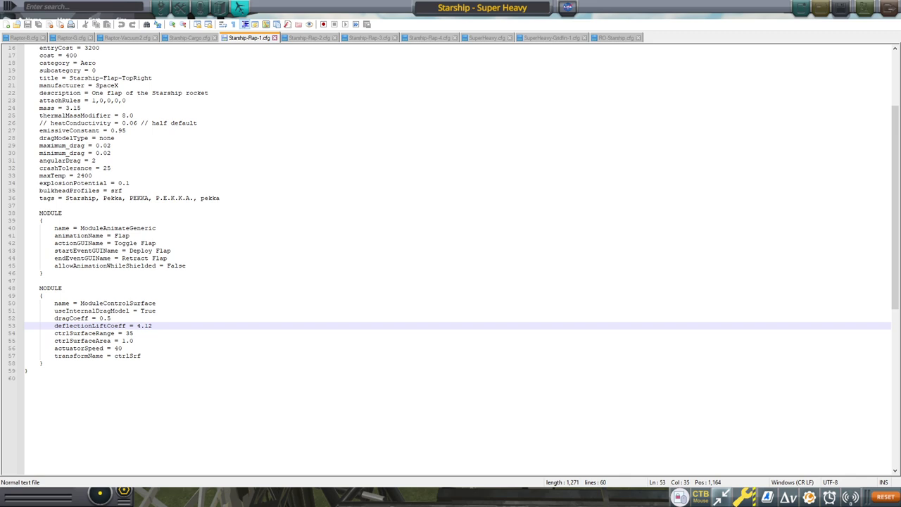
- Examine the deflectionLiftCoeff value and its surface area comment in the stock standardCanard.cfg
{"action": "left_click", "coordinate": [182, 363]}
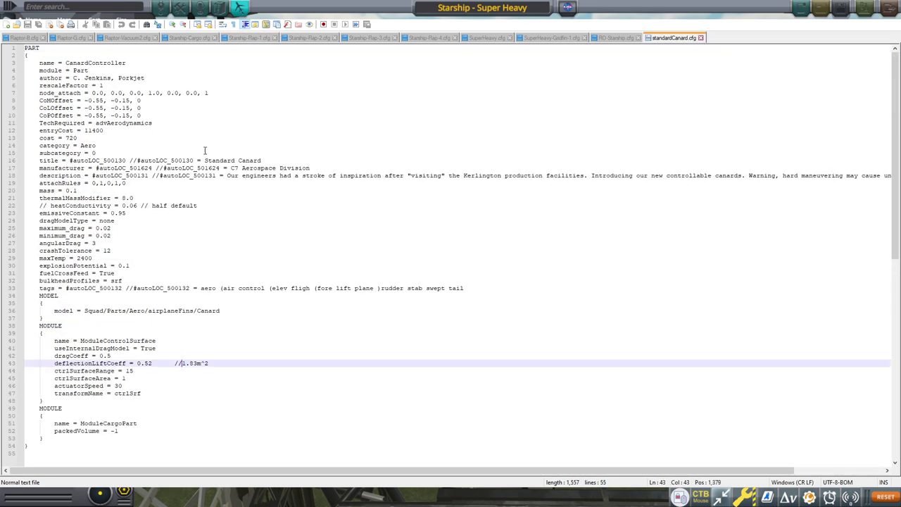
{"action": "left_click", "coordinate": [139, 161]}
{"action": "left_click", "coordinate": [137, 362]}
{"action": "left_click", "coordinate": [160, 363]}
{"action": "left_click_drag", "start_coordinate": [209, 363], "coordinate": [182, 364]}
{"action": "left_click", "coordinate": [193, 366]}
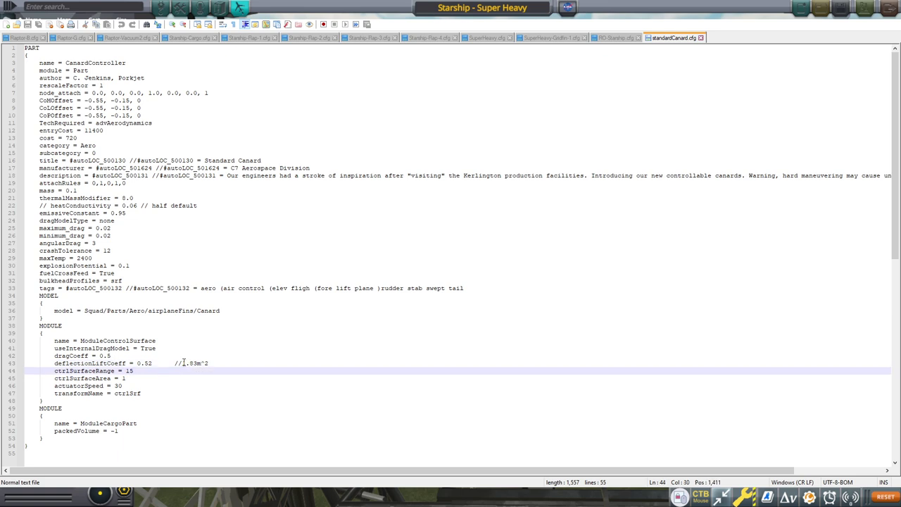
{"action": "left_click_drag", "start_coordinate": [181, 364], "coordinate": [216, 362]}
{"action": "left_click_drag", "start_coordinate": [161, 363], "coordinate": [138, 363]}
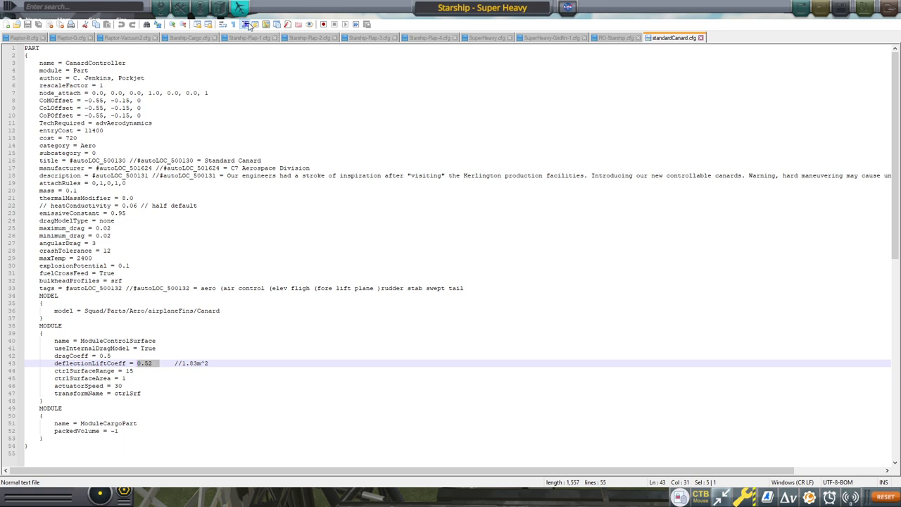
- Compare Starship-Flap-1.cfg with standardCanard.cfg, checking the canard's mass and deflectionLiftCoeff
{"action": "left_click", "coordinate": [228, 39]}
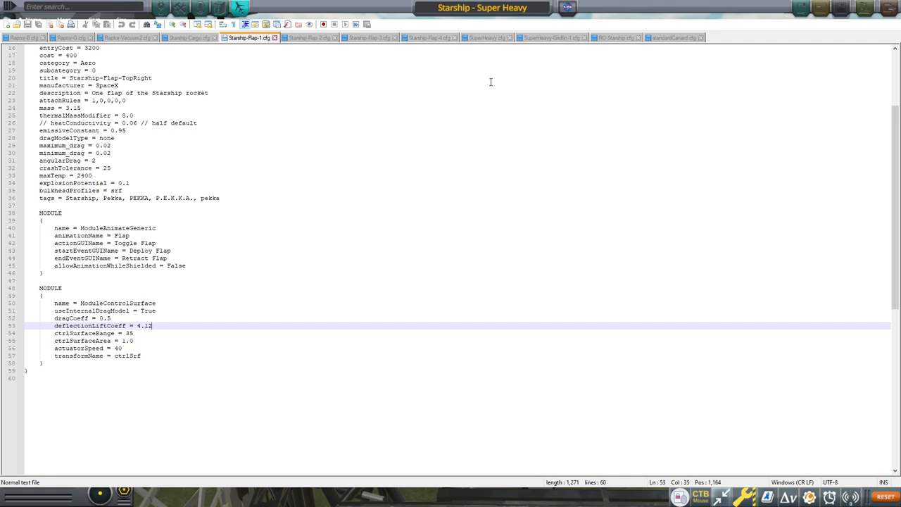
{"action": "left_click", "coordinate": [661, 44]}
{"action": "key", "text": "Up"}
{"action": "key", "text": "Up"}
{"action": "key", "text": "Up"}
{"action": "key", "text": "Up"}
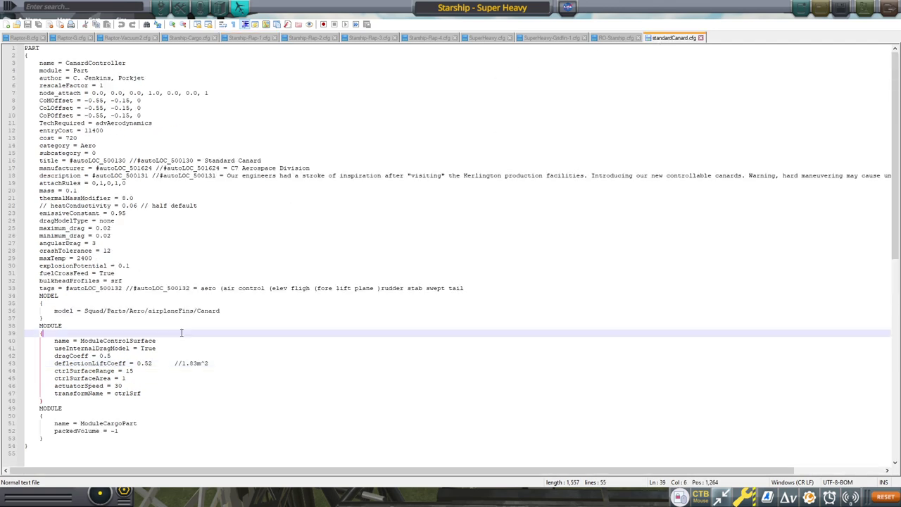
{"action": "left_click", "coordinate": [75, 190]}
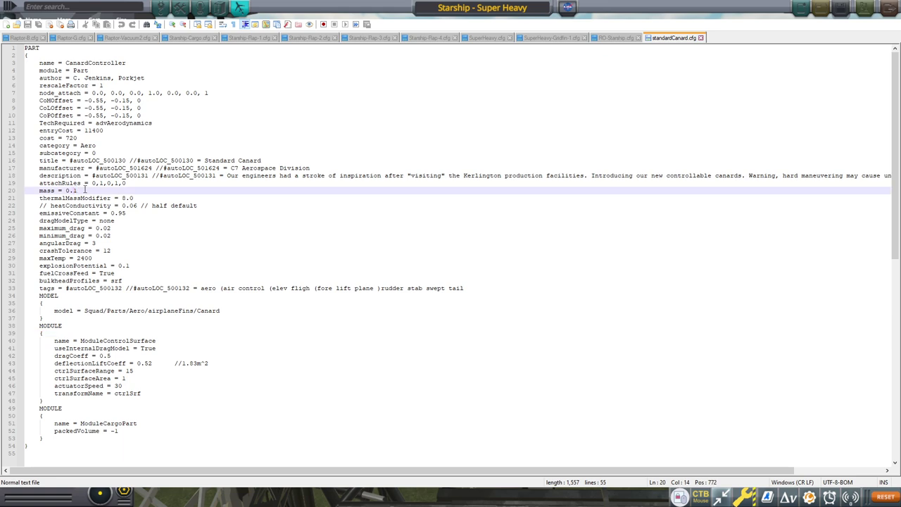
{"action": "left_click_drag", "start_coordinate": [152, 363], "coordinate": [132, 362]}
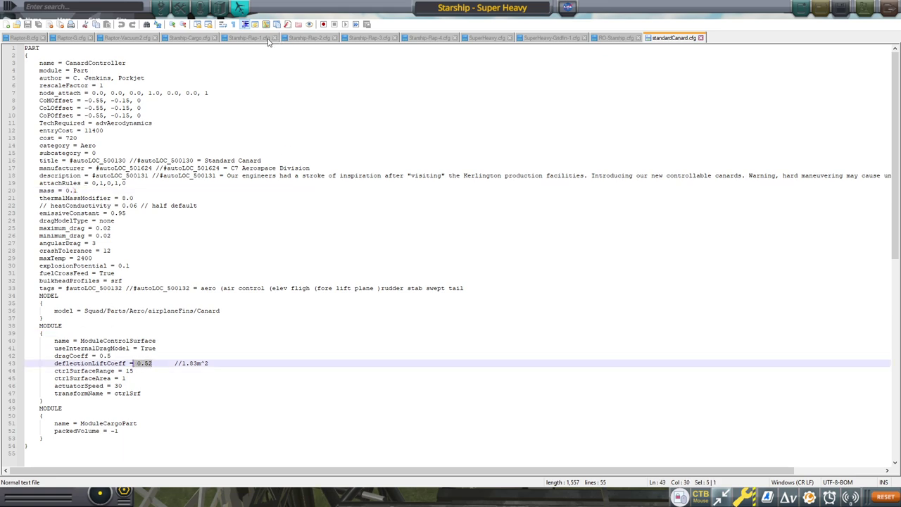
- Return to Starship-Flap-1.cfg and examine the flap's mass and thermalMassModifier
{"action": "key", "text": "ctrl+Tab"}
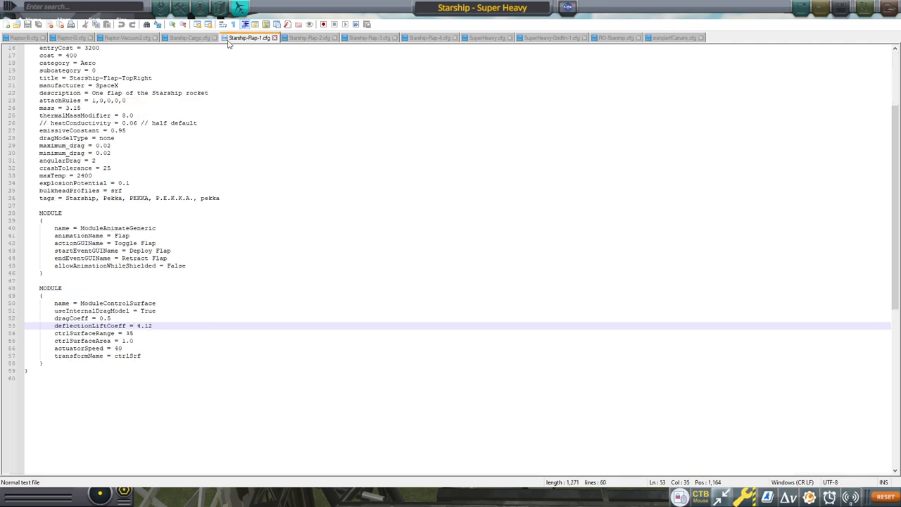
{"action": "left_click", "coordinate": [216, 168]}
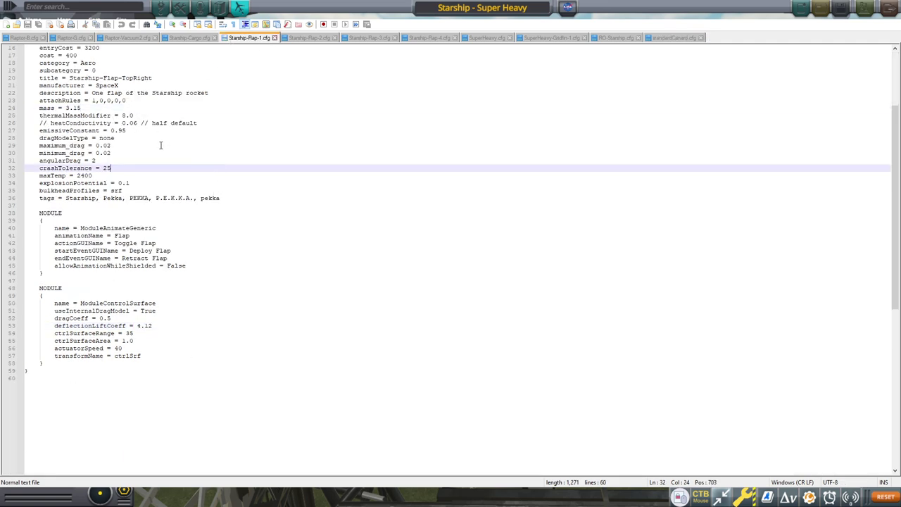
{"action": "scroll", "coordinate": [159, 147], "scroll_direction": "up", "scroll_amount": 3}
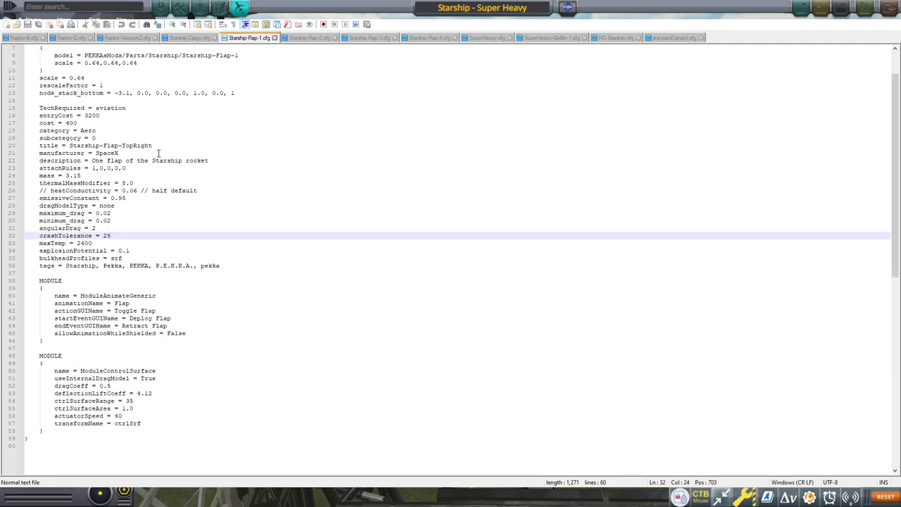
{"action": "left_click", "coordinate": [147, 183]}
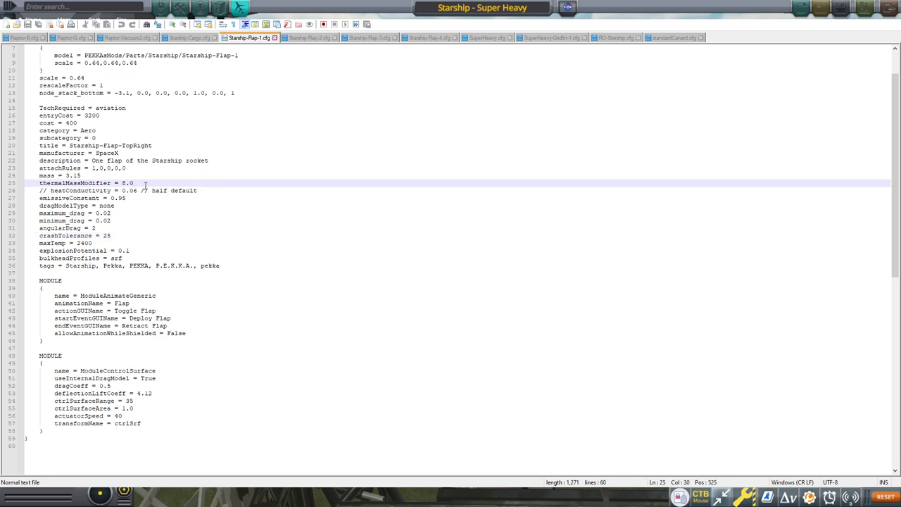
{"action": "left_click_drag", "start_coordinate": [83, 176], "coordinate": [66, 176]}
{"action": "left_click", "coordinate": [114, 183]}
- Open Starship-Flap-2.cfg and examine its part properties and control surface module
{"action": "left_click", "coordinate": [315, 38]}
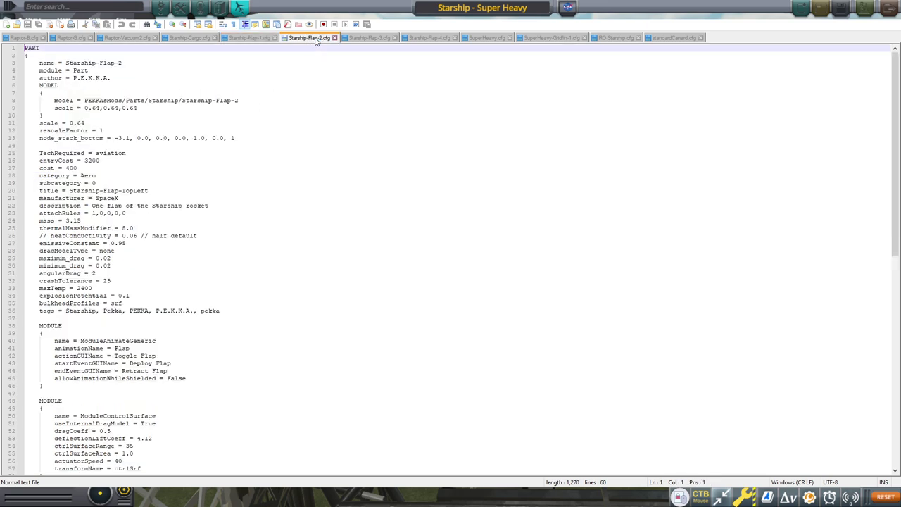
{"action": "left_click", "coordinate": [220, 212]}
{"action": "scroll", "coordinate": [219, 212], "scroll_direction": "down", "scroll_amount": 3}
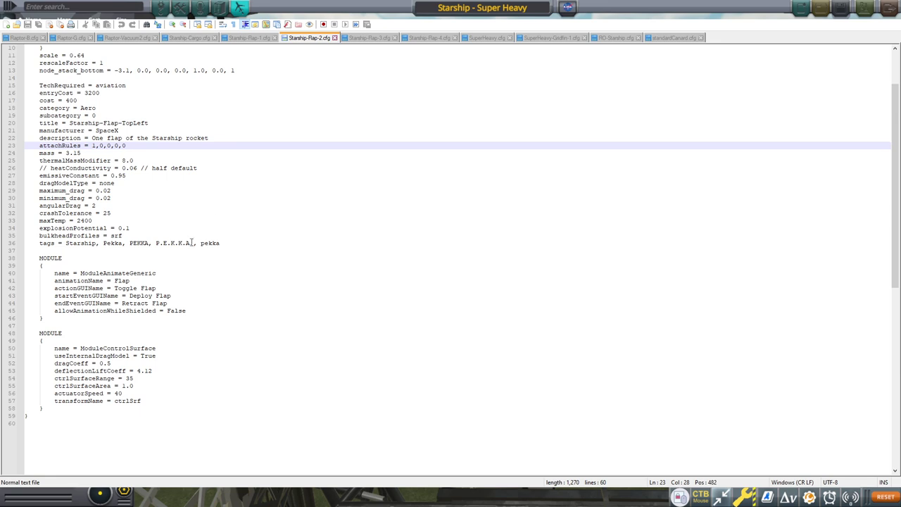
- Open Starship-Flap-3.cfg and compare its deflectionLiftCoeff with the surface area comment in standardCanard.cfg
{"action": "left_click", "coordinate": [369, 38]}
{"action": "left_click", "coordinate": [144, 236]}
{"action": "scroll", "coordinate": [144, 237], "scroll_direction": "down", "scroll_amount": 4}
{"action": "left_click", "coordinate": [162, 349]}
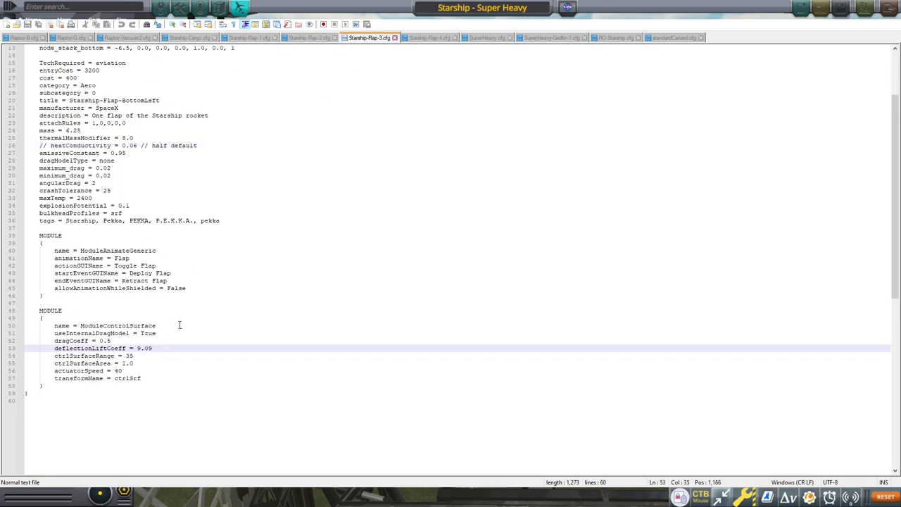
{"action": "left_click", "coordinate": [654, 38]}
{"action": "left_click", "coordinate": [196, 365]}
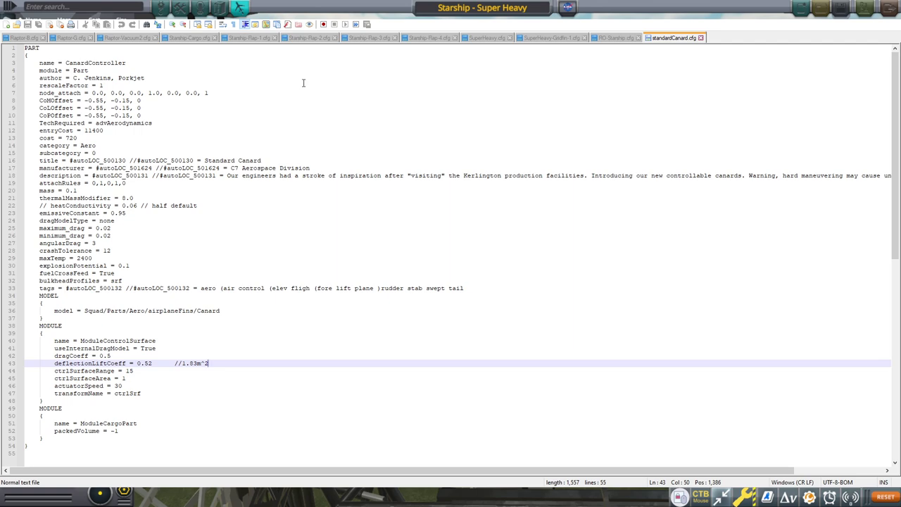
- Open SuperHeavy.cfg and examine its LiquidFuel and Oxidizer resource amounts
{"action": "left_click", "coordinate": [486, 38]}
{"action": "scroll", "coordinate": [270, 225], "scroll_direction": "down", "scroll_amount": 1}
{"action": "scroll", "coordinate": [271, 226], "scroll_direction": "down", "scroll_amount": 20}
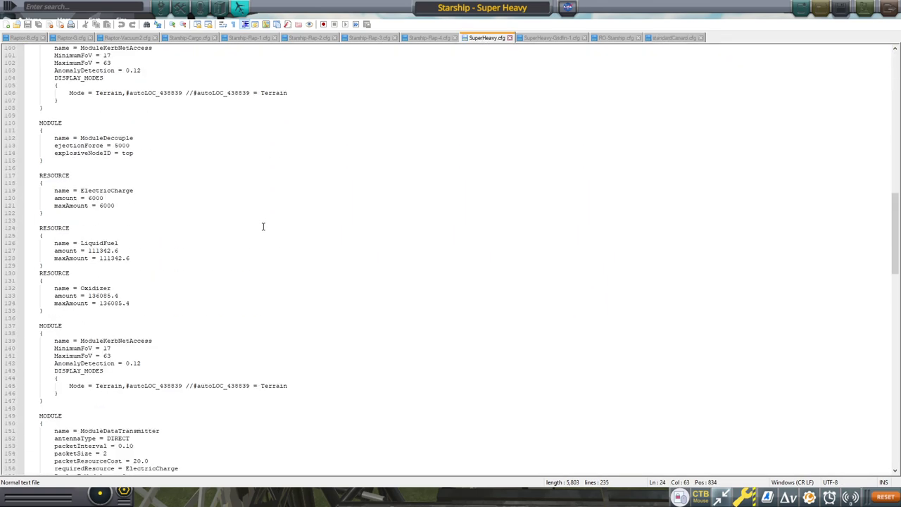
{"action": "left_click", "coordinate": [123, 250]}
{"action": "left_click", "coordinate": [118, 288]}
- Examine the ModuleRCSFX block in SuperHeavy.cfg, including its thruster power and LiquidFuel propellant entry
{"action": "scroll", "coordinate": [140, 268], "scroll_direction": "down", "scroll_amount": 5}
{"action": "left_click", "coordinate": [146, 258]}
{"action": "scroll", "coordinate": [146, 260], "scroll_direction": "down", "scroll_amount": 16}
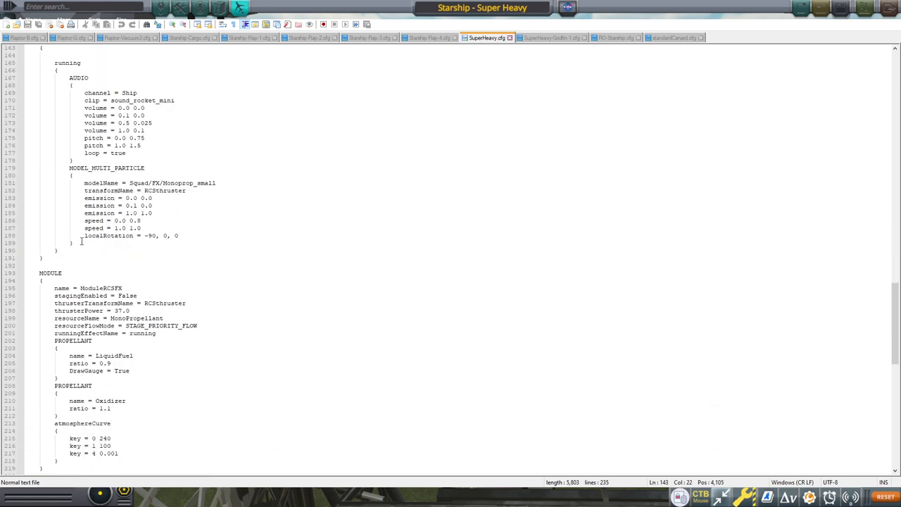
{"action": "left_click", "coordinate": [141, 355]}
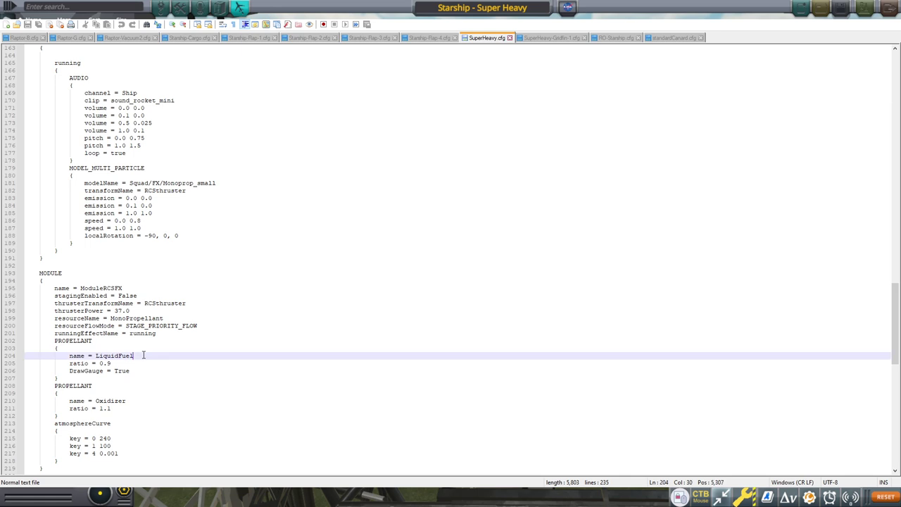
- Replace the MonoPropellant resourceName in the ModuleRCSFX block of SuperHeavy.cfg with LiquidFuel, and check the surrounding modules
{"action": "left_click_drag", "start_coordinate": [141, 355], "coordinate": [96, 356]}
{"action": "key", "text": "ctrl+c"}
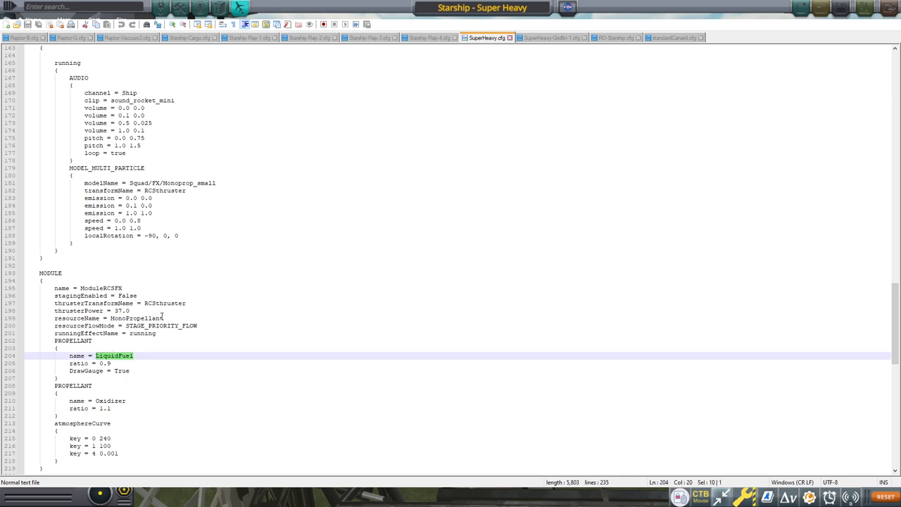
{"action": "left_click_drag", "start_coordinate": [163, 319], "coordinate": [111, 318]}
{"action": "key", "text": "ctrl+v"}
{"action": "left_click", "coordinate": [134, 378]}
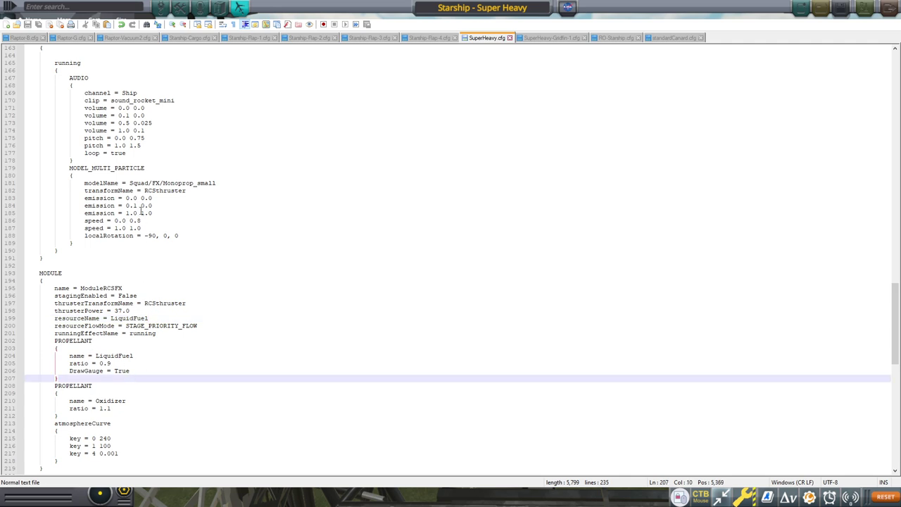
{"action": "scroll", "coordinate": [148, 226], "scroll_direction": "up", "scroll_amount": 4}
{"action": "scroll", "coordinate": [151, 236], "scroll_direction": "down", "scroll_amount": 12}
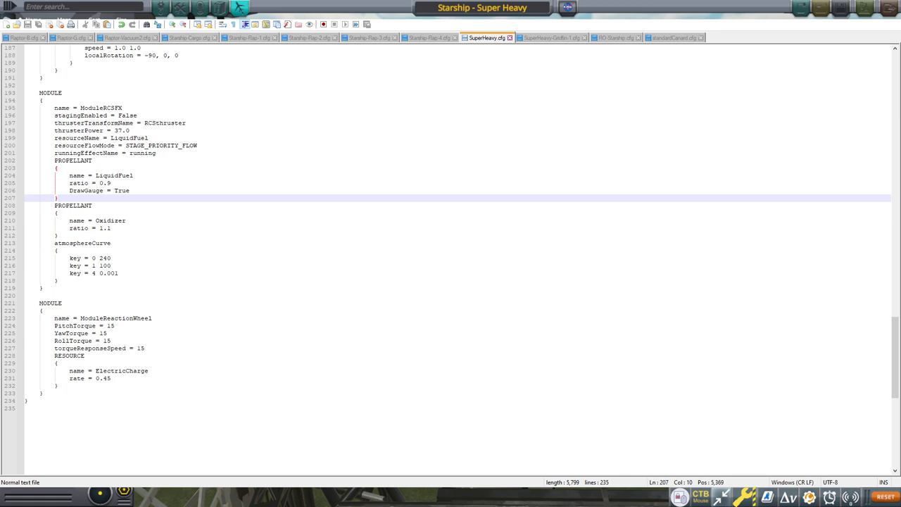
- Open SuperHeavy-Gridfin-1.cfg and examine its control surface module, deflectionLiftCoeff and part properties
{"action": "left_click", "coordinate": [560, 38]}
{"action": "left_click", "coordinate": [312, 252]}
{"action": "scroll", "coordinate": [312, 252], "scroll_direction": "down", "scroll_amount": 11}
{"action": "left_click", "coordinate": [171, 335]}
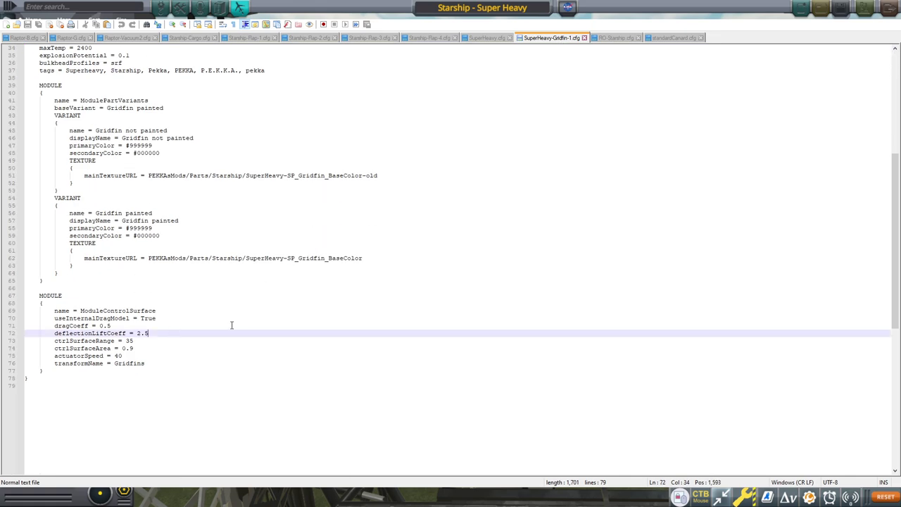
{"action": "scroll", "coordinate": [261, 310], "scroll_direction": "up", "scroll_amount": 3}
{"action": "scroll", "coordinate": [246, 307], "scroll_direction": "up", "scroll_amount": 4}
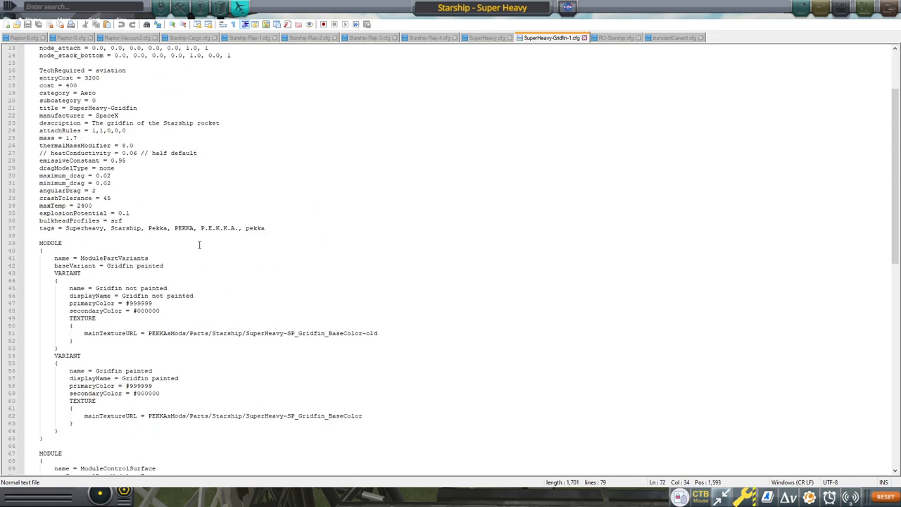
{"action": "scroll", "coordinate": [199, 243], "scroll_direction": "up", "scroll_amount": 4}
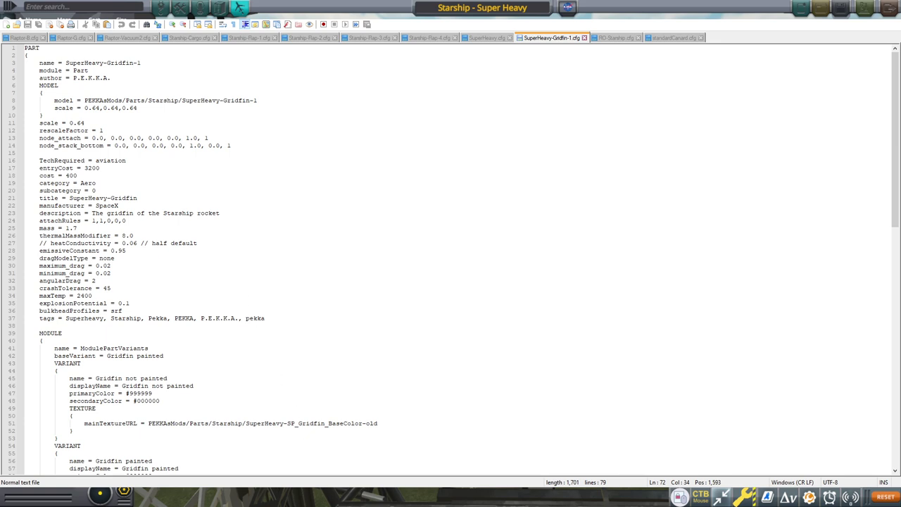
- Switch to the handwriting whiteboard and write the row label "Upper Stage Blok I" beneath the numbered list
{"action": "key", "text": "alt+Tab"}
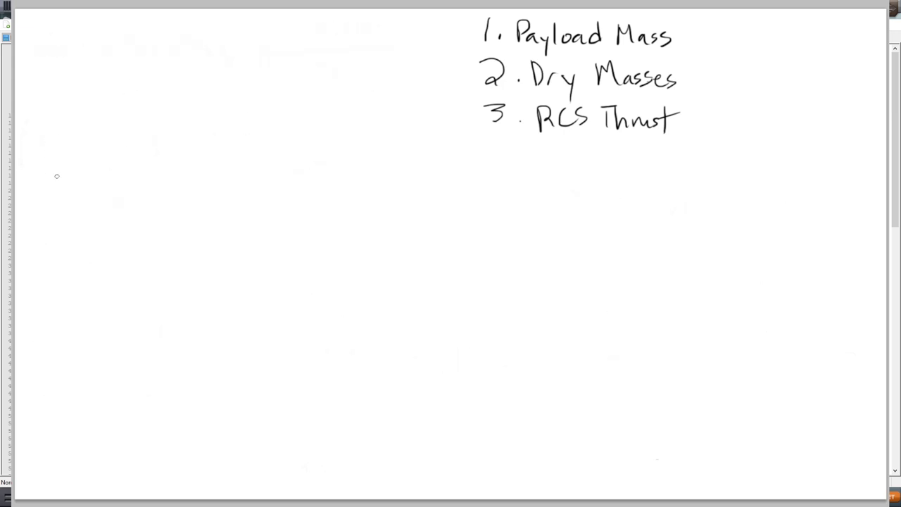
{"action": "mouse_move", "coordinate": [76, 167]}
{"action": "left_mouse_down"}
{"action": "mouse_move", "coordinate": [89, 168]}
{"action": "mouse_move", "coordinate": [107, 208]}
{"action": "mouse_move", "coordinate": [112, 192]}
{"action": "mouse_move", "coordinate": [167, 197]}
{"action": "mouse_move", "coordinate": [194, 184]}
{"action": "mouse_move", "coordinate": [244, 197]}
{"action": "left_mouse_up"}
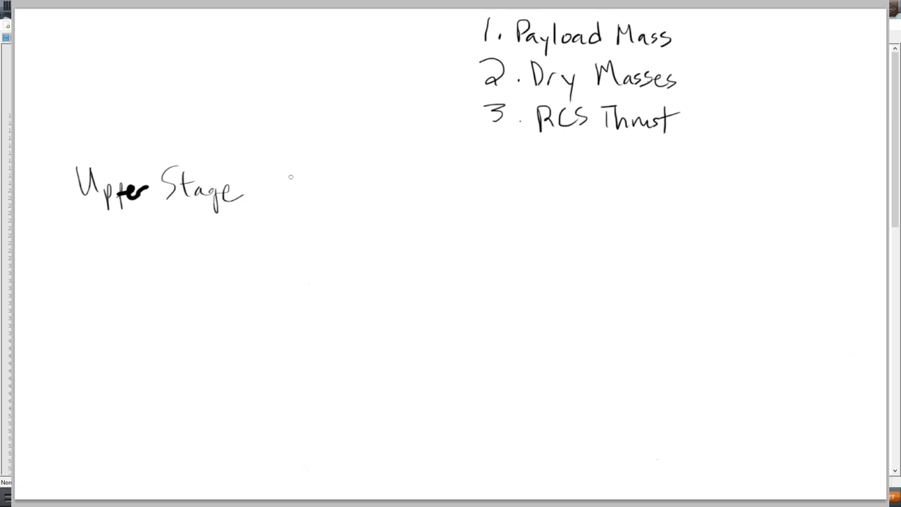
{"action": "mouse_move", "coordinate": [290, 175]}
{"action": "left_mouse_down"}
{"action": "mouse_move", "coordinate": [285, 203]}
{"action": "mouse_move", "coordinate": [314, 204]}
{"action": "left_mouse_up"}
{"action": "left_click_drag", "start_coordinate": [325, 193], "coordinate": [336, 204]}
{"action": "left_click_drag", "start_coordinate": [349, 191], "coordinate": [352, 207]}
{"action": "mouse_move", "coordinate": [355, 176]}
{"action": "left_mouse_down"}
{"action": "mouse_move", "coordinate": [377, 174]}
{"action": "mouse_move", "coordinate": [364, 203]}
{"action": "left_mouse_up"}
{"action": "left_click_drag", "start_coordinate": [361, 203], "coordinate": [379, 202]}
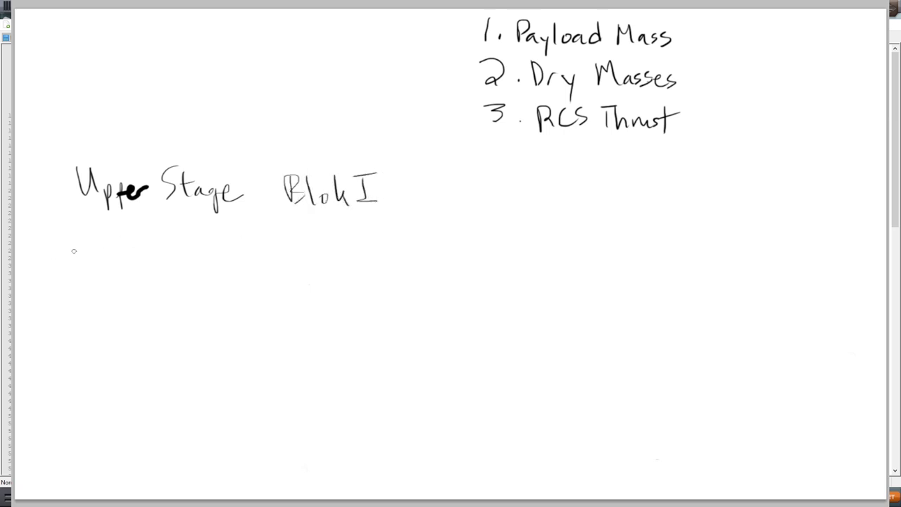
- Write the row label "Core w/o Boosters" below the Upper Stage row
{"action": "mouse_move", "coordinate": [79, 244]}
{"action": "left_mouse_down"}
{"action": "mouse_move", "coordinate": [79, 269]}
{"action": "mouse_move", "coordinate": [91, 264]}
{"action": "left_mouse_up"}
{"action": "left_click_drag", "start_coordinate": [99, 268], "coordinate": [119, 266]}
{"action": "left_click_drag", "start_coordinate": [134, 265], "coordinate": [155, 257]}
{"action": "mouse_move", "coordinate": [162, 244]}
{"action": "left_mouse_down"}
{"action": "mouse_move", "coordinate": [152, 279]}
{"action": "mouse_move", "coordinate": [167, 265]}
{"action": "mouse_move", "coordinate": [215, 268]}
{"action": "left_mouse_up"}
{"action": "left_click_drag", "start_coordinate": [219, 265], "coordinate": [229, 273]}
{"action": "mouse_move", "coordinate": [236, 262]}
{"action": "left_mouse_down"}
{"action": "mouse_move", "coordinate": [251, 258]}
{"action": "mouse_move", "coordinate": [242, 272]}
{"action": "left_mouse_up"}
{"action": "left_click_drag", "start_coordinate": [251, 267], "coordinate": [263, 265]}
{"action": "left_click_drag", "start_coordinate": [270, 262], "coordinate": [261, 274]}
- Write the row label "Core w/ Boosters" below the Core w/o Boosters row
{"action": "left_click_drag", "start_coordinate": [88, 314], "coordinate": [98, 335]}
{"action": "left_click_drag", "start_coordinate": [116, 328], "coordinate": [128, 328]}
{"action": "mouse_move", "coordinate": [124, 333]}
{"action": "left_mouse_down"}
{"action": "mouse_move", "coordinate": [167, 321]}
{"action": "mouse_move", "coordinate": [175, 343]}
{"action": "left_mouse_up"}
{"action": "mouse_move", "coordinate": [205, 317]}
{"action": "left_mouse_down"}
{"action": "mouse_move", "coordinate": [215, 340]}
{"action": "mouse_move", "coordinate": [240, 338]}
{"action": "left_mouse_up"}
{"action": "mouse_move", "coordinate": [260, 328]}
{"action": "left_mouse_down"}
{"action": "mouse_move", "coordinate": [252, 338]}
{"action": "mouse_move", "coordinate": [273, 322]}
{"action": "left_mouse_up"}
{"action": "mouse_move", "coordinate": [265, 317]}
{"action": "left_mouse_down"}
{"action": "mouse_move", "coordinate": [265, 335]}
{"action": "mouse_move", "coordinate": [290, 339]}
{"action": "left_mouse_up"}
{"action": "left_click_drag", "start_coordinate": [291, 330], "coordinate": [298, 341]}
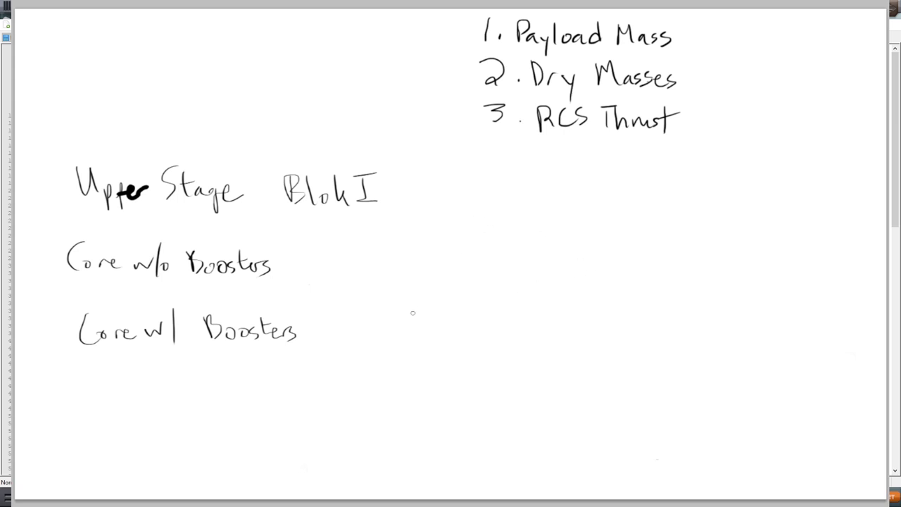
- Write 304 beside both the Core w/ Boosters and Core w/o Boosters rows
{"action": "mouse_move", "coordinate": [400, 317]}
{"action": "left_mouse_down"}
{"action": "mouse_move", "coordinate": [411, 328]}
{"action": "mouse_move", "coordinate": [401, 340]}
{"action": "left_mouse_up"}
{"action": "left_click_drag", "start_coordinate": [431, 322], "coordinate": [462, 328]}
{"action": "left_click_drag", "start_coordinate": [457, 318], "coordinate": [455, 345]}
{"action": "mouse_move", "coordinate": [398, 253]}
{"action": "left_mouse_down"}
{"action": "mouse_move", "coordinate": [409, 271]}
{"action": "mouse_move", "coordinate": [401, 278]}
{"action": "left_mouse_up"}
{"action": "left_click_drag", "start_coordinate": [423, 258], "coordinate": [454, 262]}
{"action": "left_click_drag", "start_coordinate": [449, 255], "coordinate": [451, 282]}
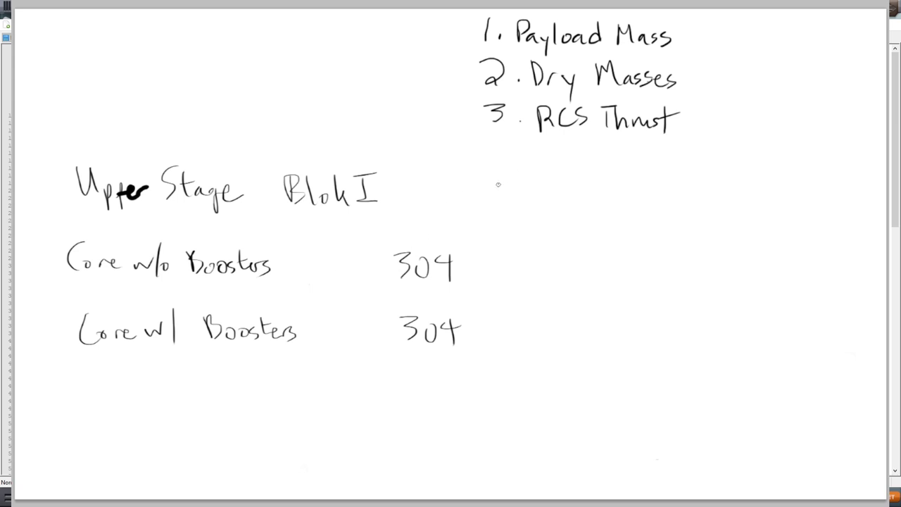
- Write 1500 for the upper stage, 500 for the core without boosters and 2000 for the core with boosters, and double-underline the 1500
{"action": "mouse_move", "coordinate": [497, 186]}
{"action": "left_mouse_down"}
{"action": "mouse_move", "coordinate": [501, 210]}
{"action": "mouse_move", "coordinate": [526, 184]}
{"action": "mouse_move", "coordinate": [507, 209]}
{"action": "left_mouse_up"}
{"action": "mouse_move", "coordinate": [538, 193]}
{"action": "left_mouse_down"}
{"action": "mouse_move", "coordinate": [530, 204]}
{"action": "mouse_move", "coordinate": [540, 194]}
{"action": "left_mouse_up"}
{"action": "mouse_move", "coordinate": [555, 189]}
{"action": "left_mouse_down"}
{"action": "mouse_move", "coordinate": [556, 210]}
{"action": "mouse_move", "coordinate": [553, 189]}
{"action": "left_mouse_up"}
{"action": "mouse_move", "coordinate": [512, 258]}
{"action": "left_mouse_down"}
{"action": "mouse_move", "coordinate": [518, 280]}
{"action": "mouse_move", "coordinate": [533, 264]}
{"action": "left_mouse_up"}
{"action": "left_click_drag", "start_coordinate": [536, 263], "coordinate": [552, 266]}
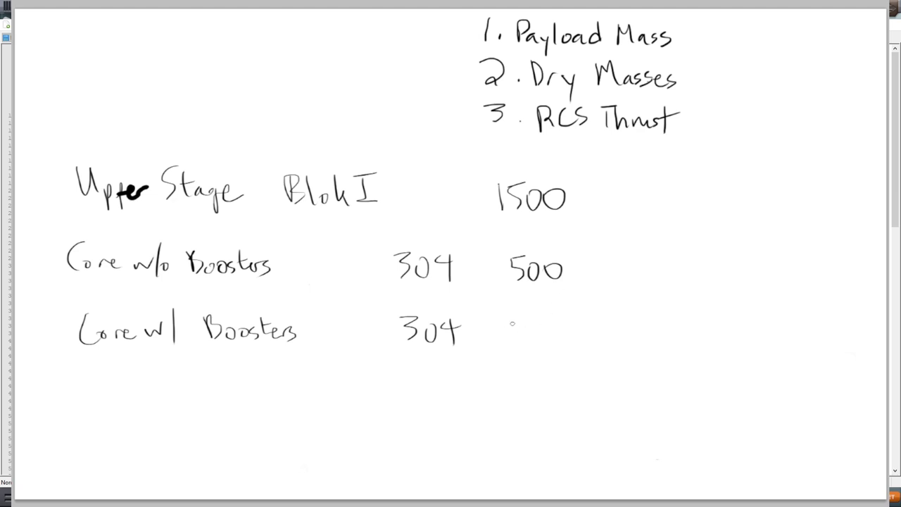
{"action": "mouse_move", "coordinate": [506, 324]}
{"action": "left_mouse_down"}
{"action": "mouse_move", "coordinate": [527, 340]}
{"action": "mouse_move", "coordinate": [538, 325]}
{"action": "left_mouse_up"}
{"action": "mouse_move", "coordinate": [556, 324]}
{"action": "left_mouse_down"}
{"action": "mouse_move", "coordinate": [550, 328]}
{"action": "mouse_move", "coordinate": [573, 323]}
{"action": "left_mouse_up"}
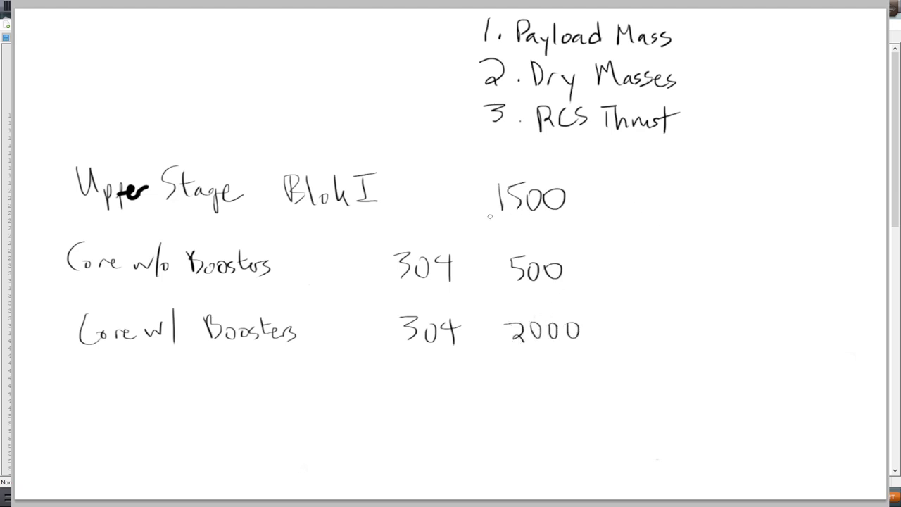
{"action": "left_click_drag", "start_coordinate": [489, 216], "coordinate": [551, 213]}
{"action": "left_click_drag", "start_coordinate": [504, 223], "coordinate": [548, 221]}
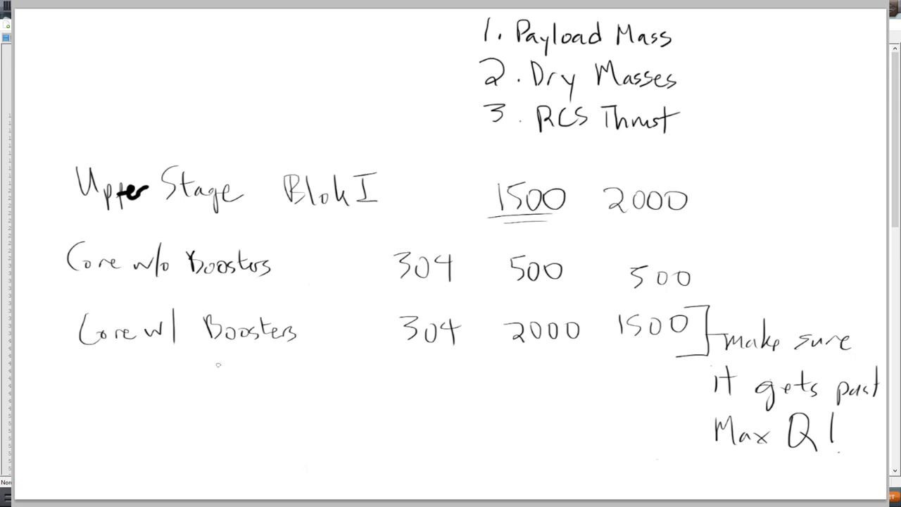
- Double-underline the "Core w/ Boosters" and "Upper Stage" row labels
{"action": "left_click_drag", "start_coordinate": [156, 366], "coordinate": [269, 366]}
{"action": "left_click_drag", "start_coordinate": [173, 383], "coordinate": [251, 381]}
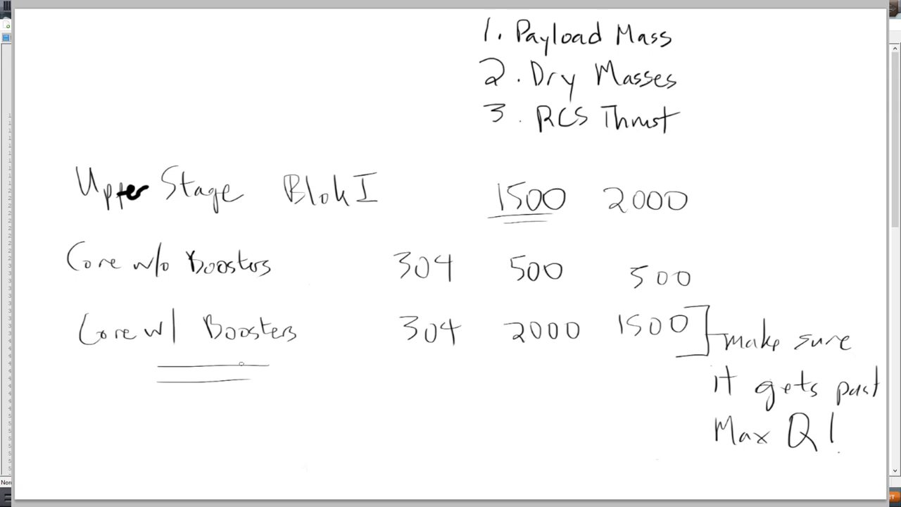
{"action": "left_click_drag", "start_coordinate": [147, 212], "coordinate": [199, 210]}
{"action": "left_click_drag", "start_coordinate": [147, 222], "coordinate": [188, 219]}
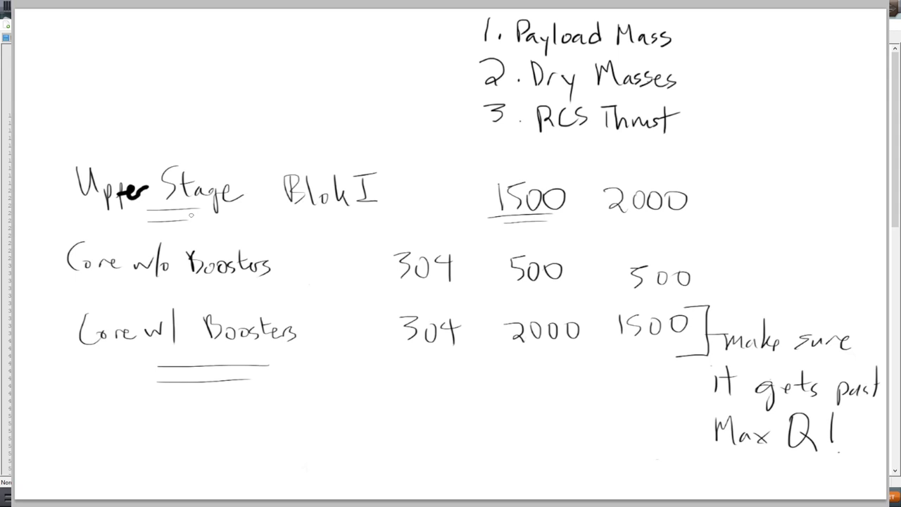